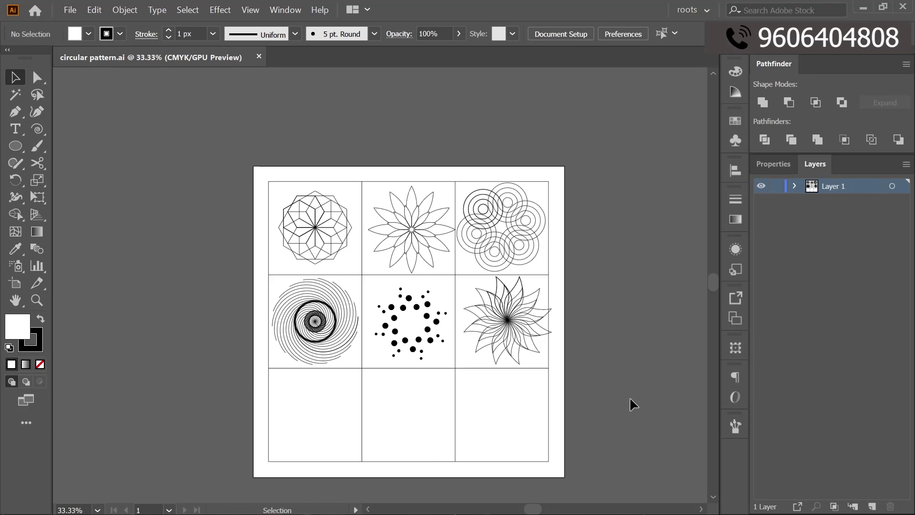
- Zoom in and out to review the finished circular pattern sheet, then start a new document
key(ctrl+plus)
key(ctrl+plus)
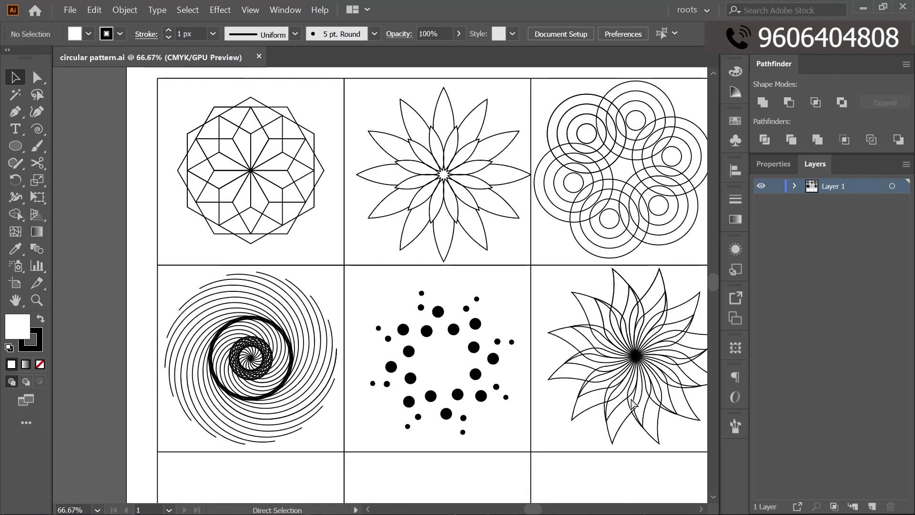
key(ctrl+minus)
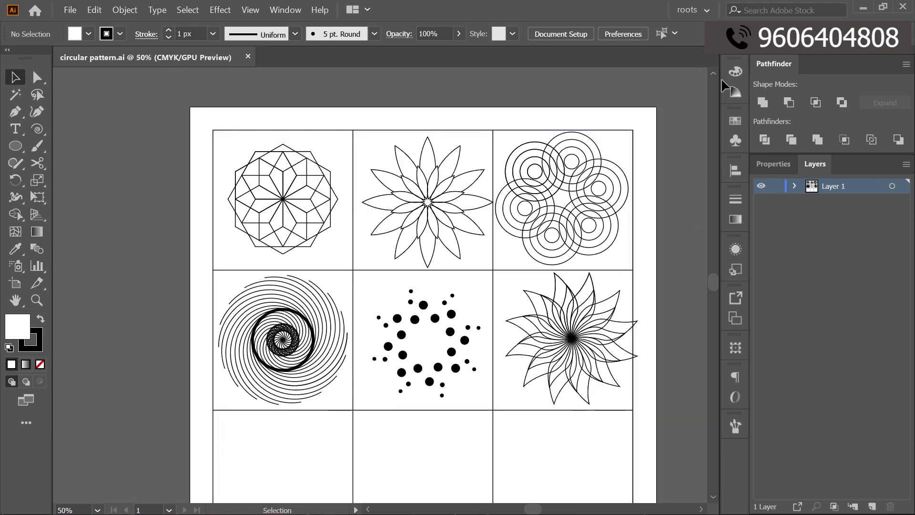
key(ctrl+n)
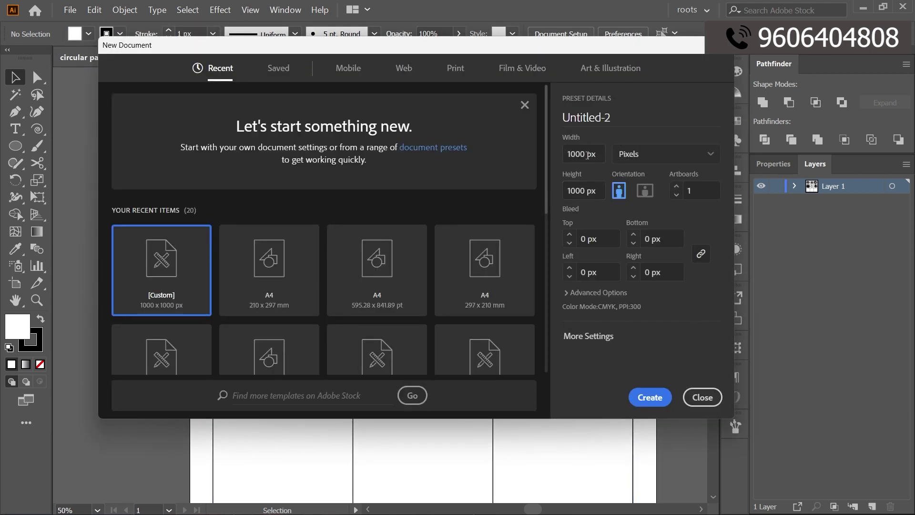
- Create a 1000×1000 px document and draw a 900×900 px grid with 2 horizontal and 2 vertical dividers
mouse_move(599, 155)
mouse_down()
mouse_move(550, 199)
mouse_move(552, 208)
mouse_up()
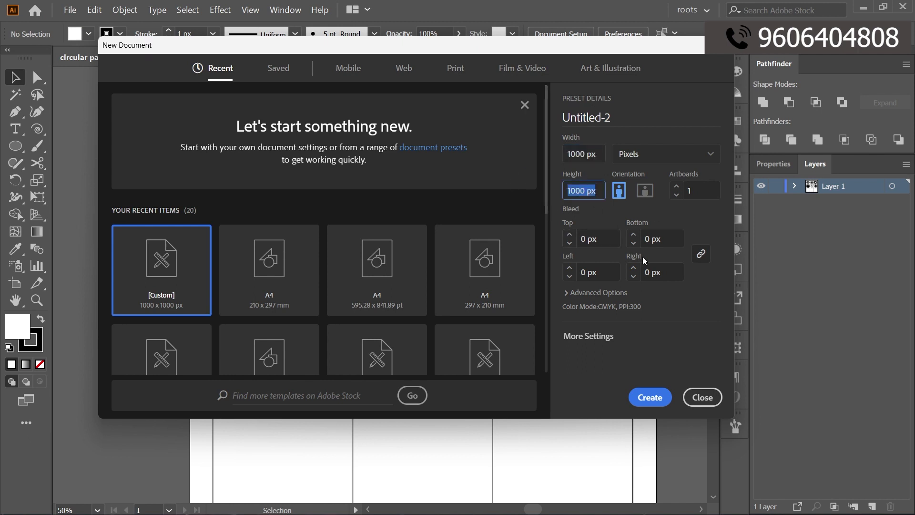
click(640, 399)
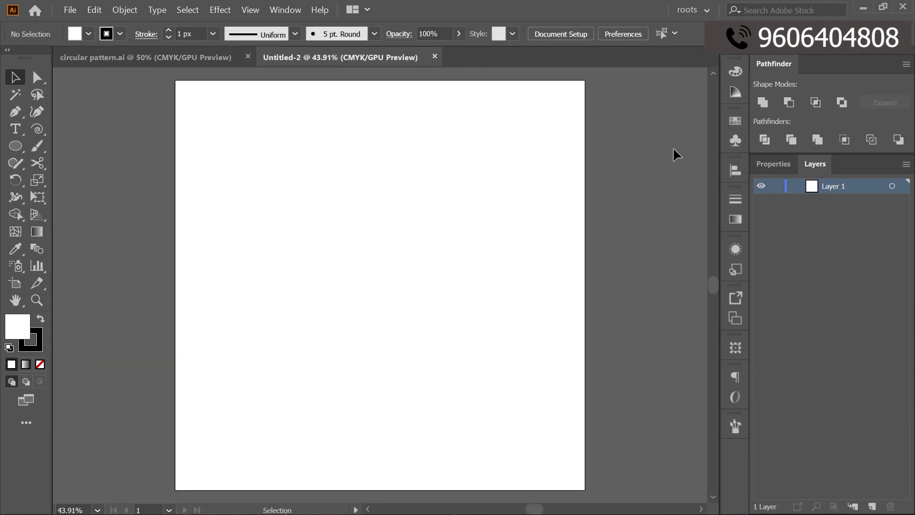
click(36, 133)
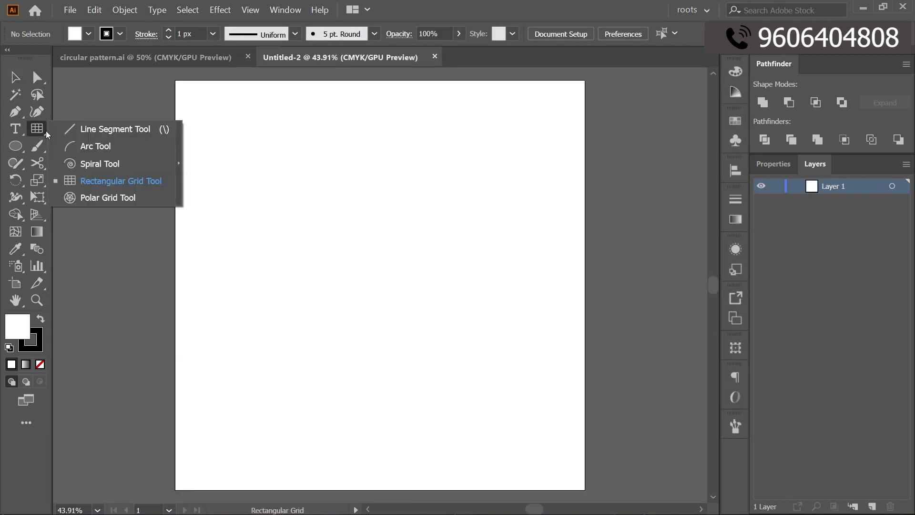
click(93, 182)
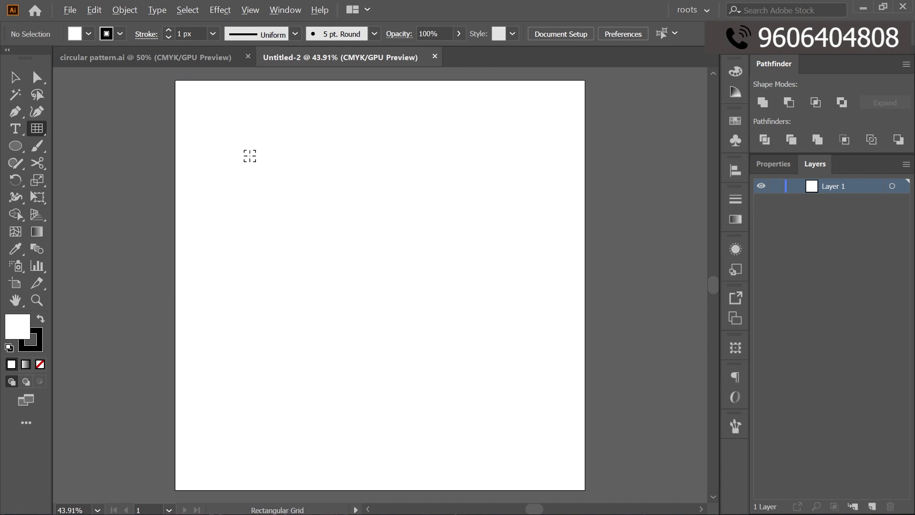
click(378, 285)
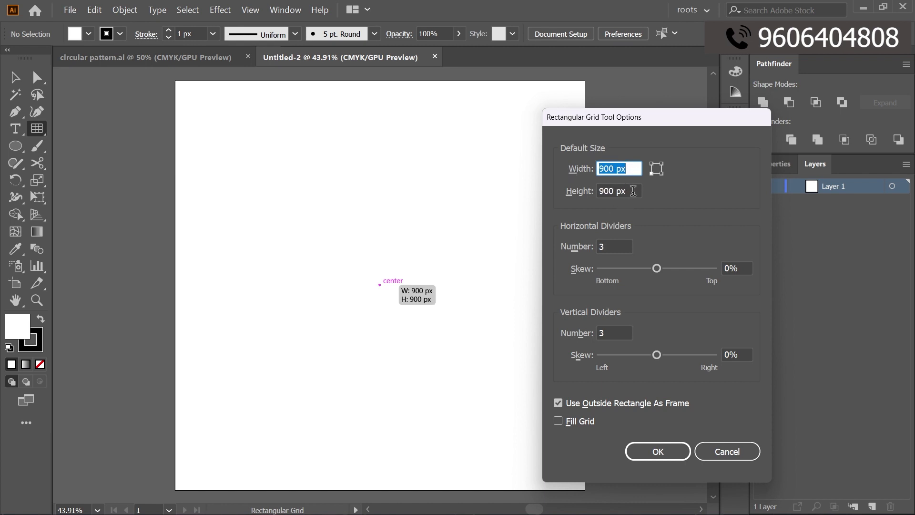
key(Tab)
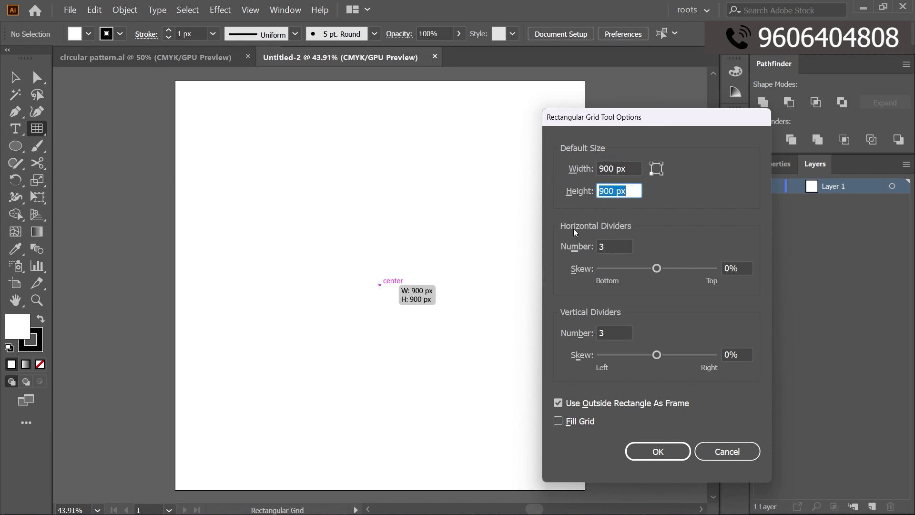
click(603, 246)
text(2)
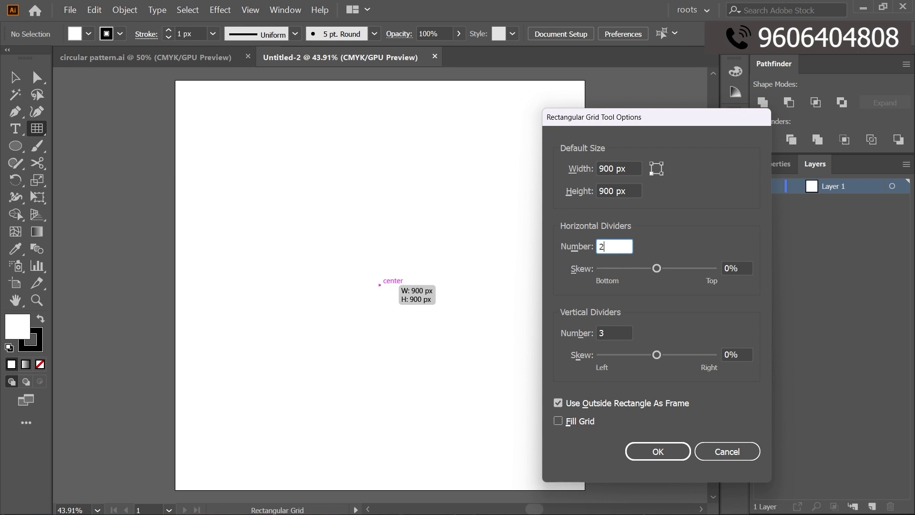
click(601, 329)
text(2)
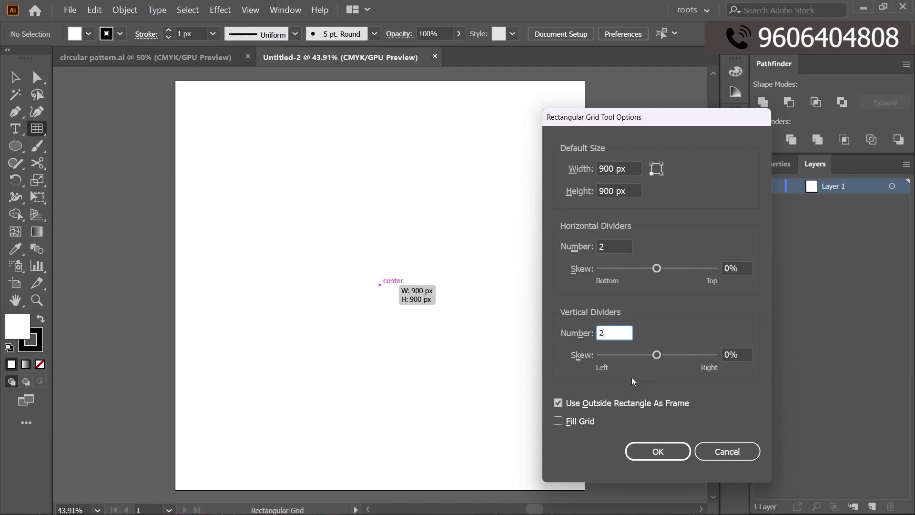
click(644, 453)
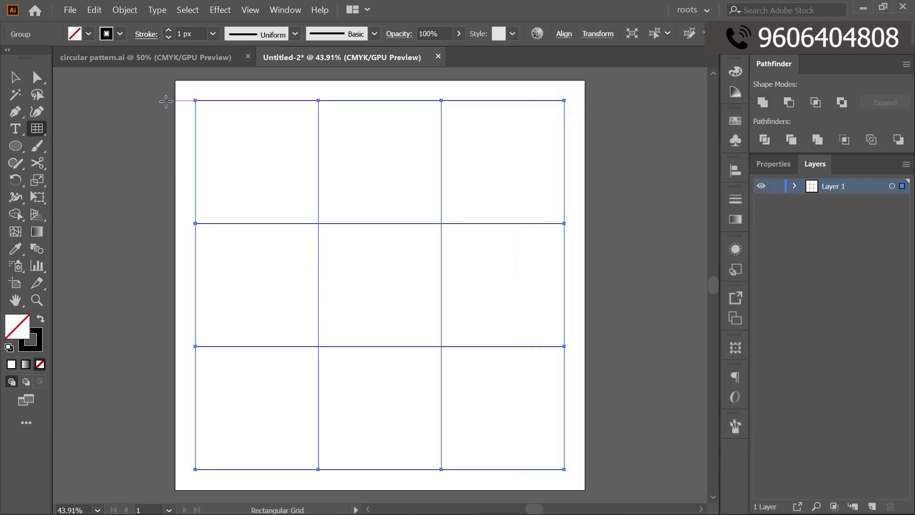
scroll(546, 234, left, 5)
click(16, 146)
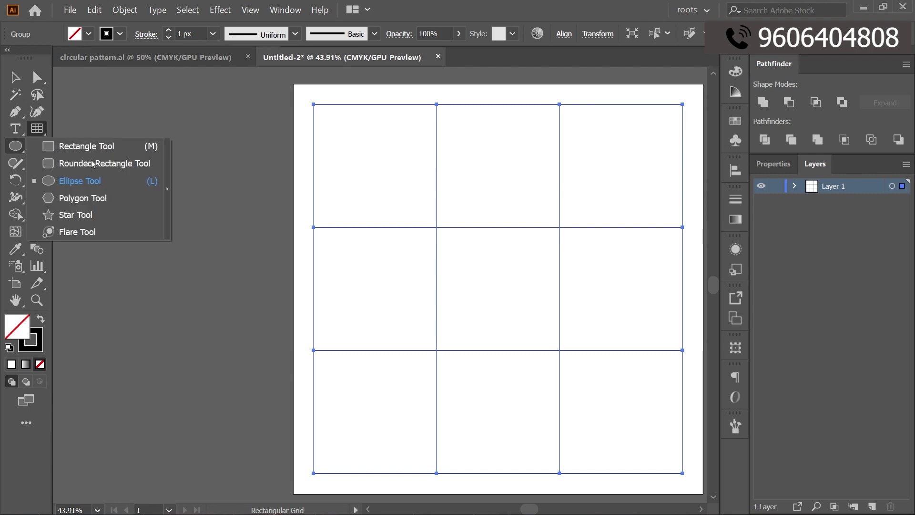
click(203, 58)
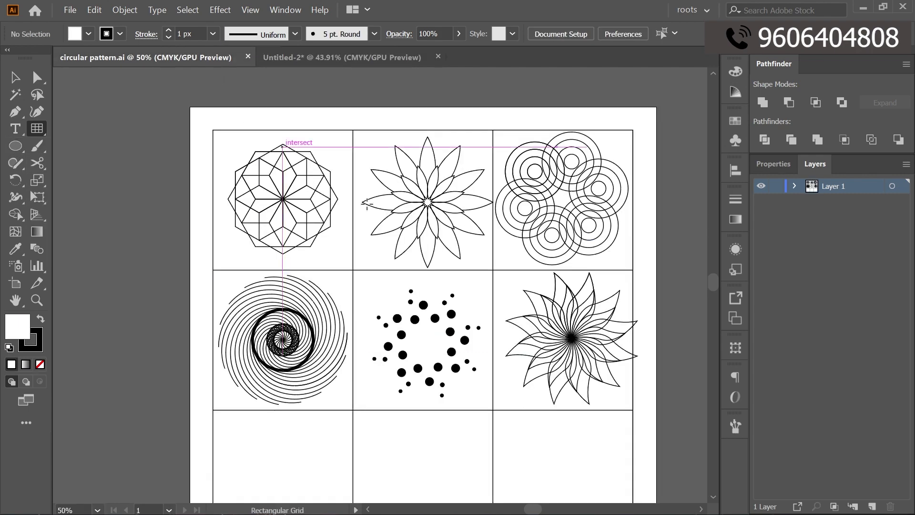
key(ctrl+1)
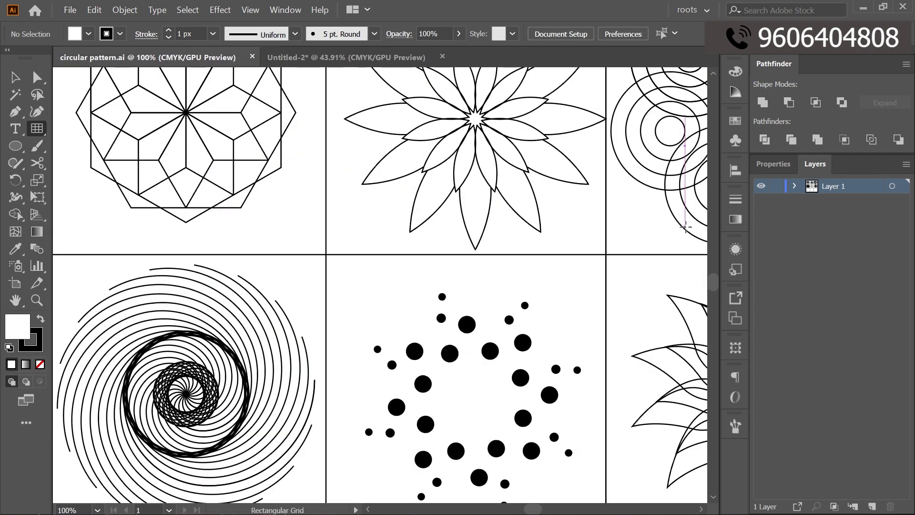
drag(272, 226, 382, 334)
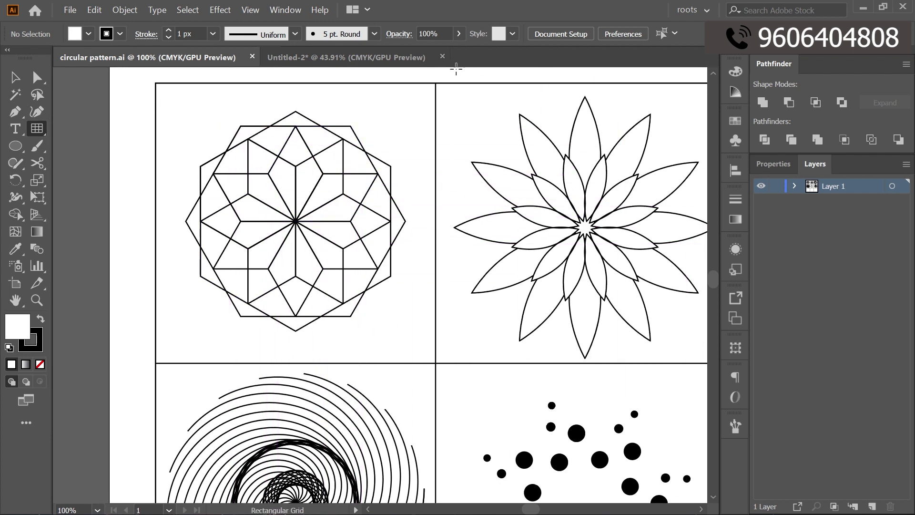
click(343, 57)
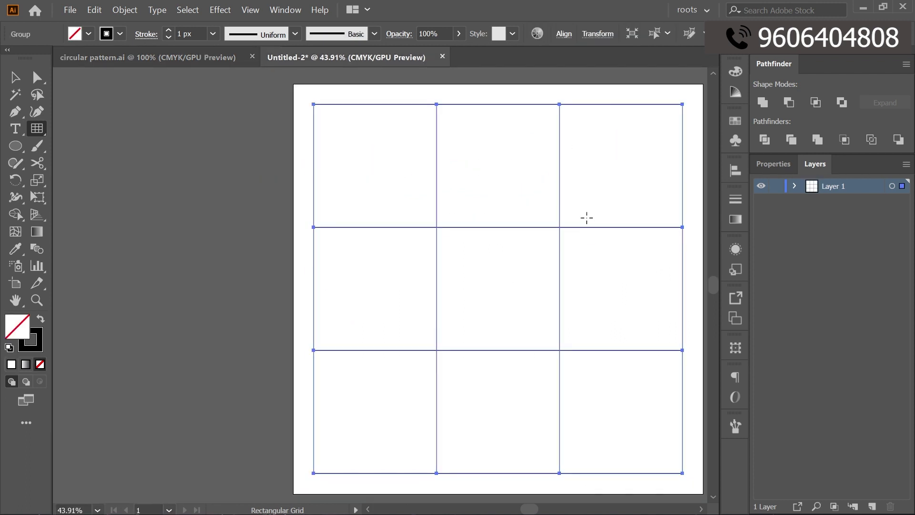
mouse_move(468, 270)
mouse_down()
mouse_move(440, 283)
mouse_move(449, 289)
mouse_up()
- Draw a hexagon on the pasteboard left of the artboard
click(16, 146)
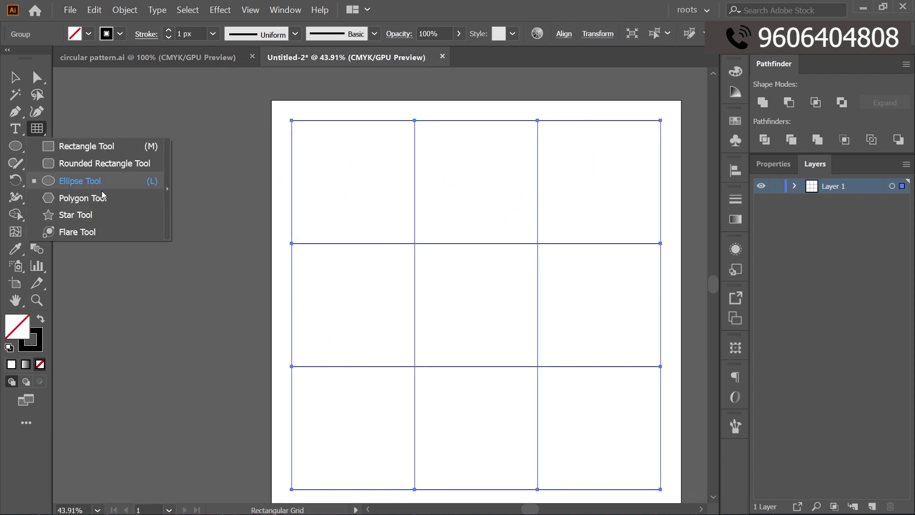
click(79, 198)
drag(114, 152, 183, 239)
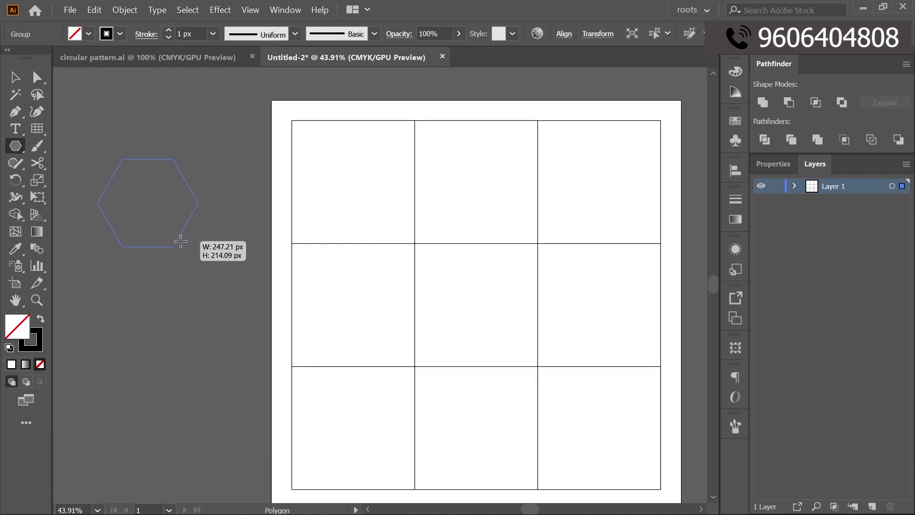
drag(183, 239, 184, 240)
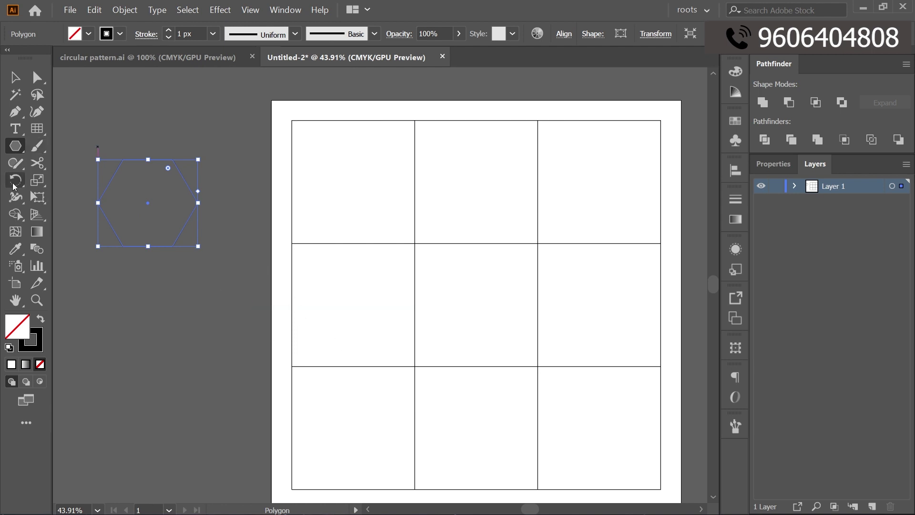
- Add a copy of the hexagon rotated 30° around its bottom-right corner
key(r)
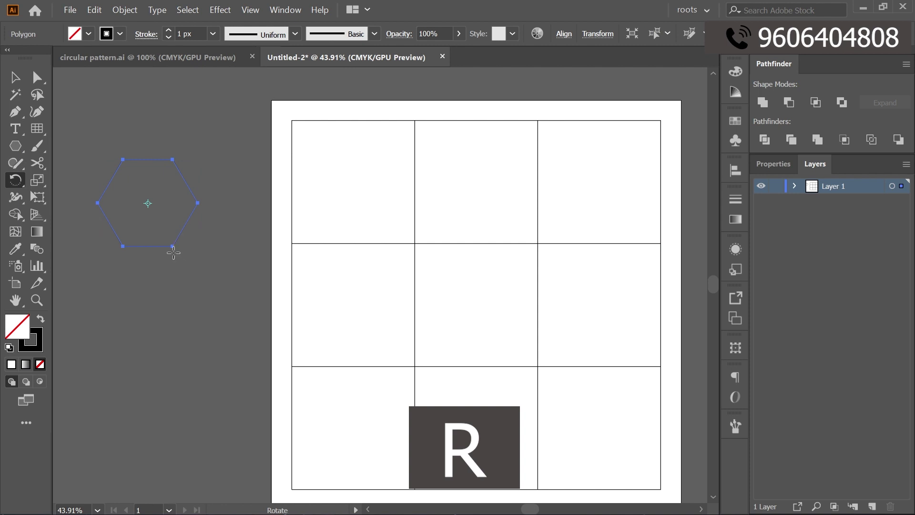
key(alt)
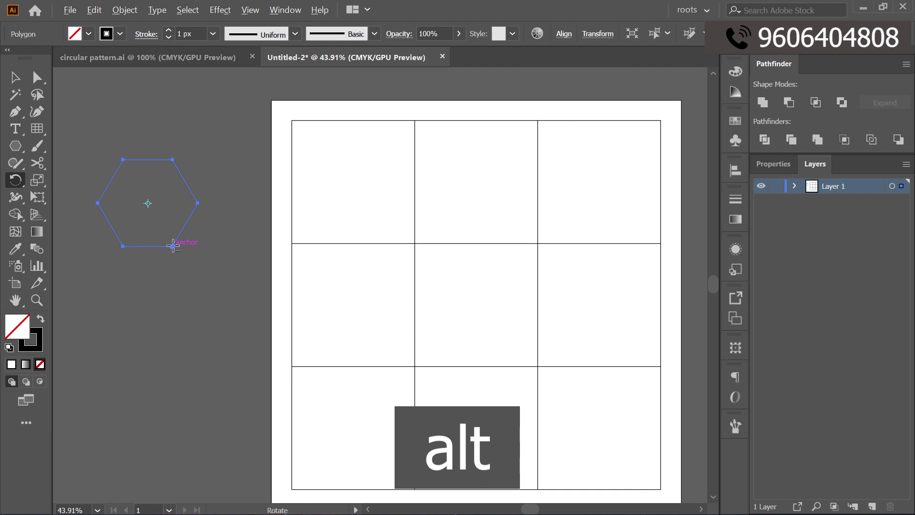
alt+click(173, 247)
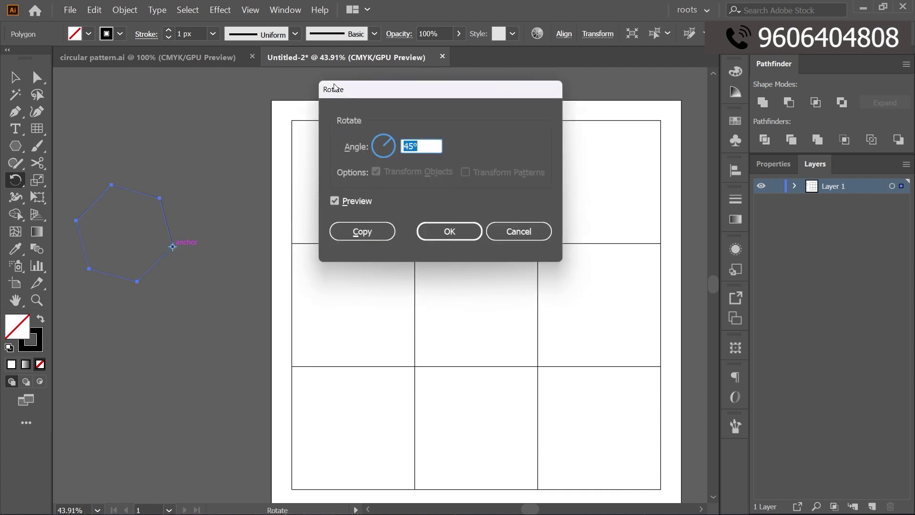
drag(335, 89, 314, 94)
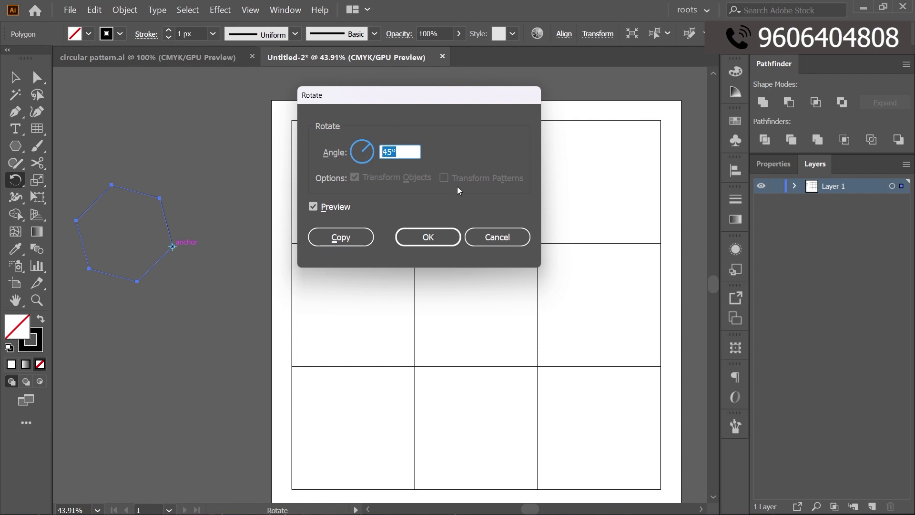
text(30)
click(345, 242)
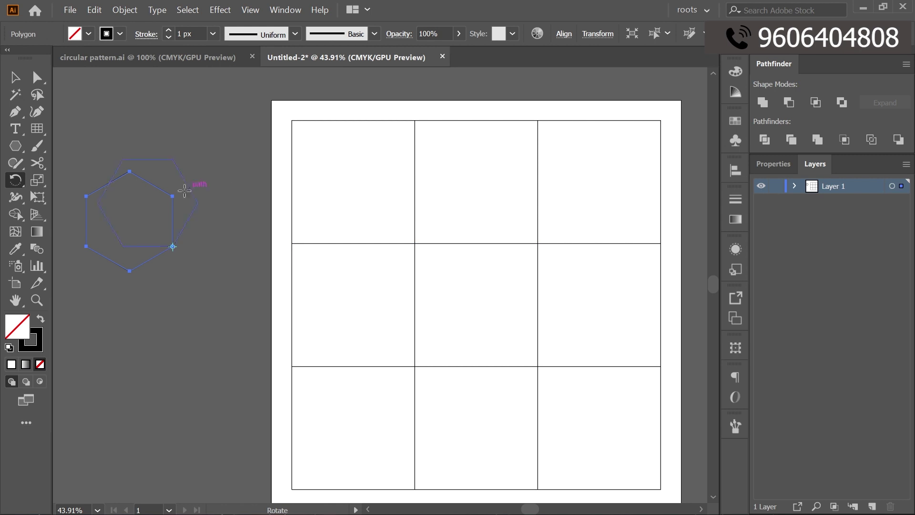
- Repeat the 30° rotated copy until the hexagons close into a full rosette
click(125, 10)
mouse_move(144, 25)
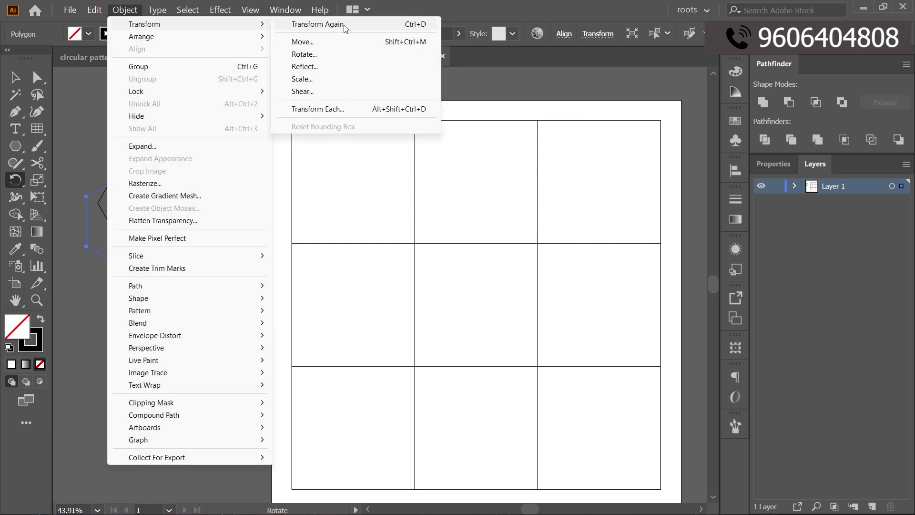
key(ctrl+d)
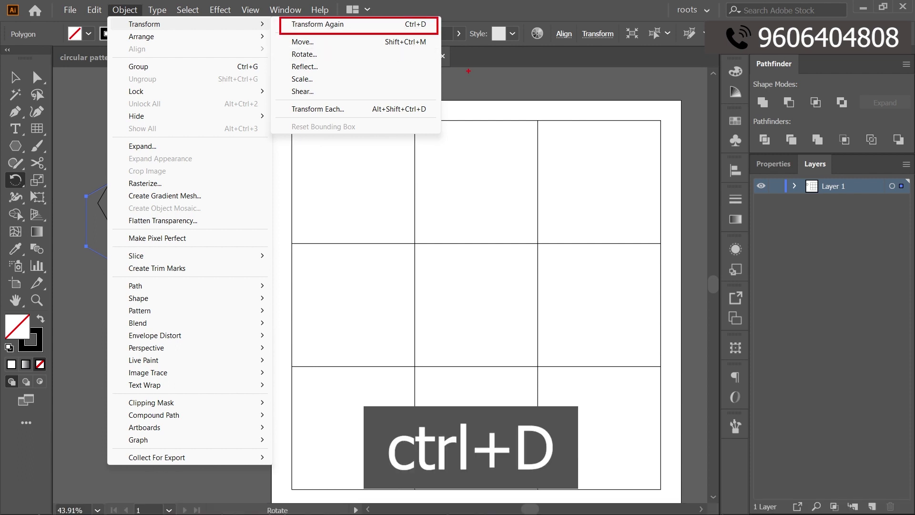
click(119, 10)
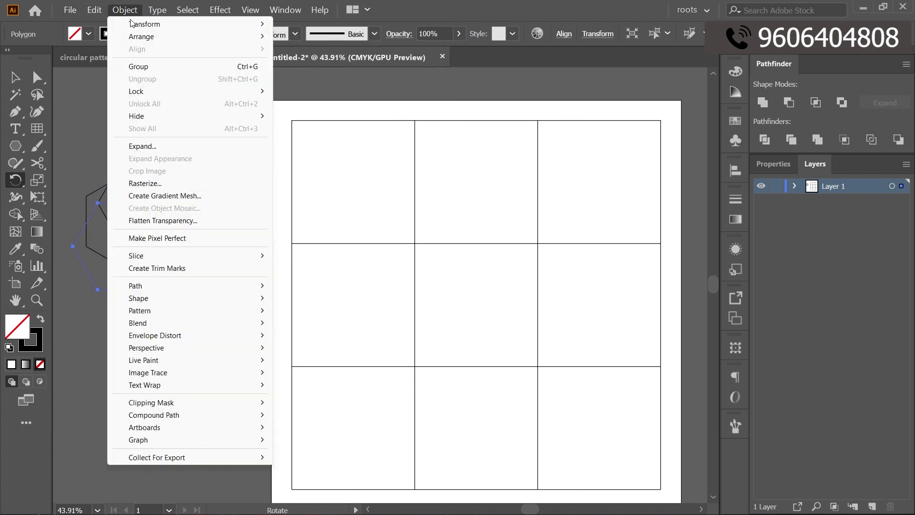
click(342, 25)
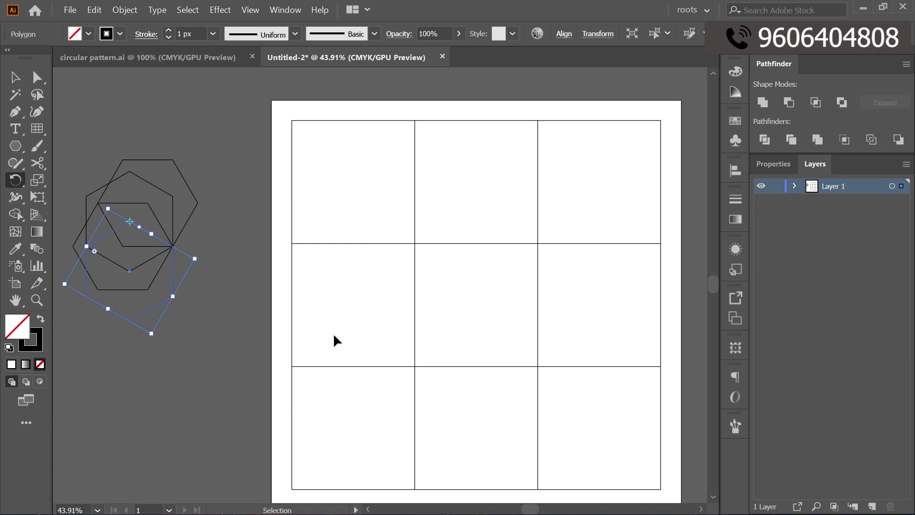
key(ctrl+d)
key(ctrl+d)
key(ctrl+d)
key(ctrl+d)
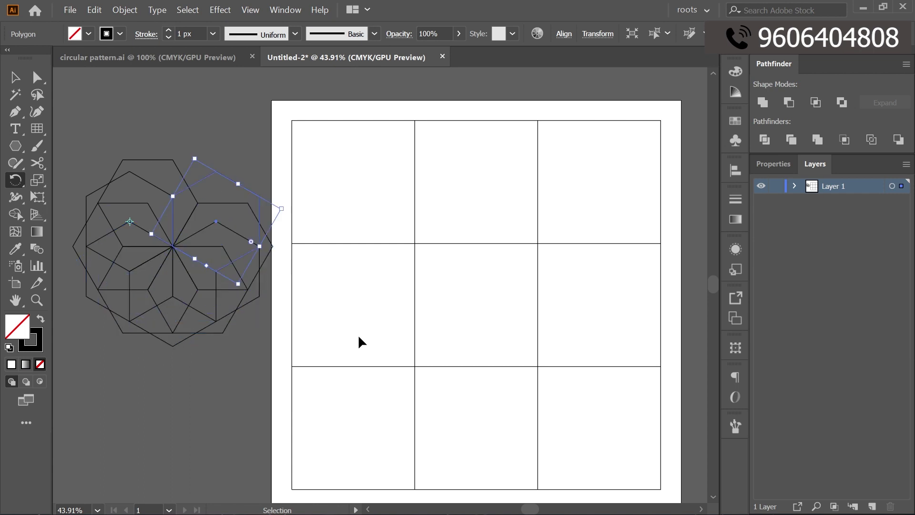
key(ctrl+d)
key(ctrl+d)
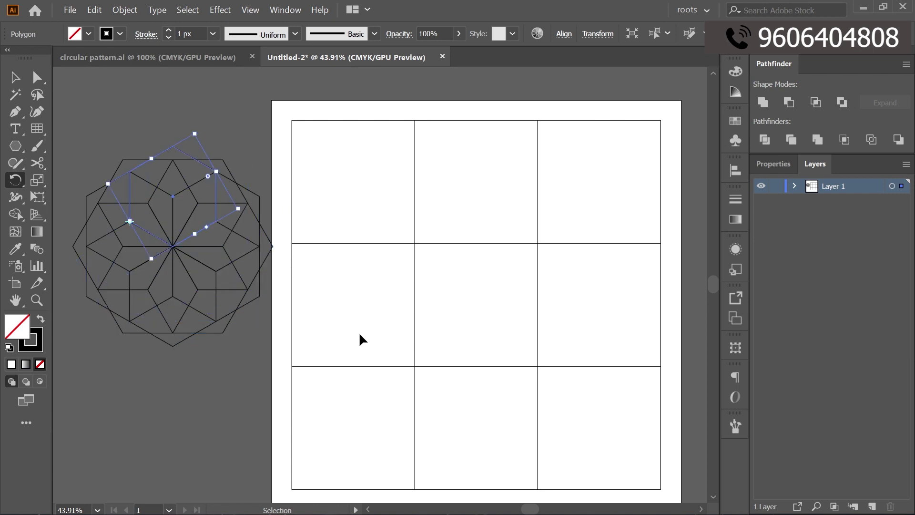
key(ctrl+d)
click(15, 76)
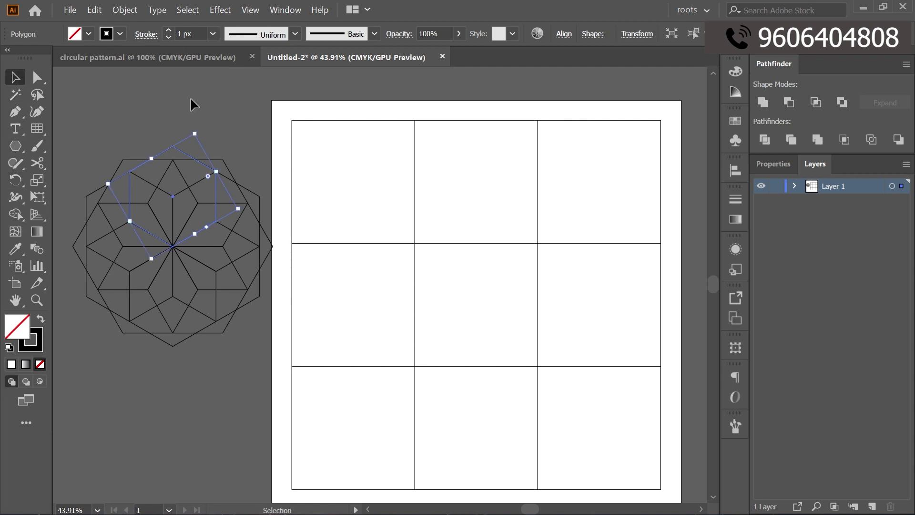
- Shrink and group the hexagon rosette, then move it into the top-left grid cell
click(240, 116)
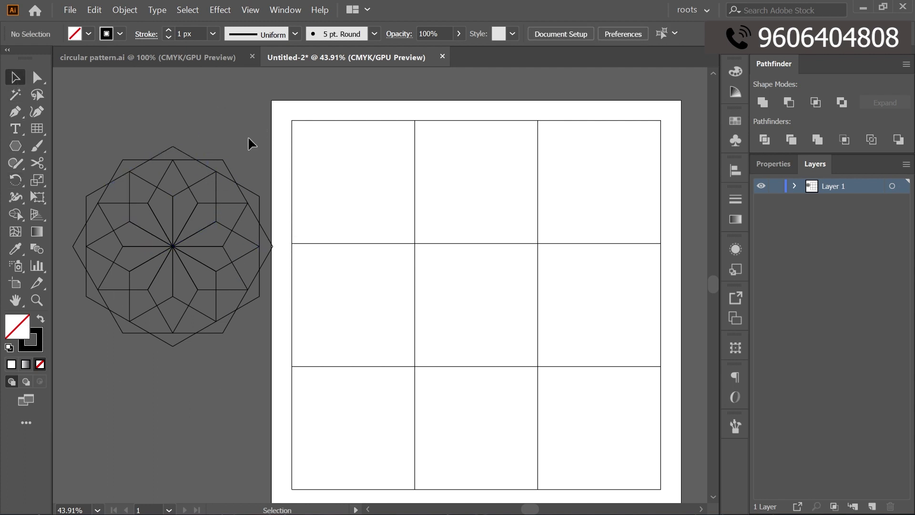
drag(248, 136, 88, 367)
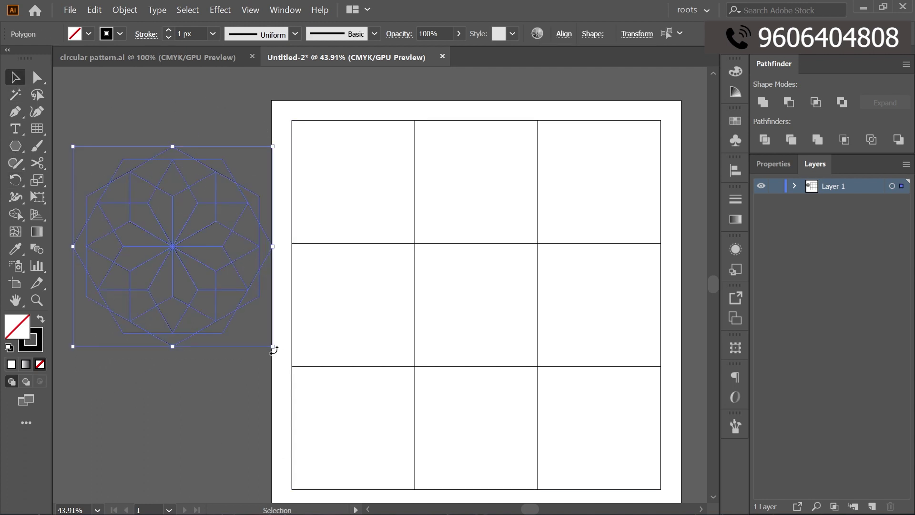
drag(273, 347, 255, 330)
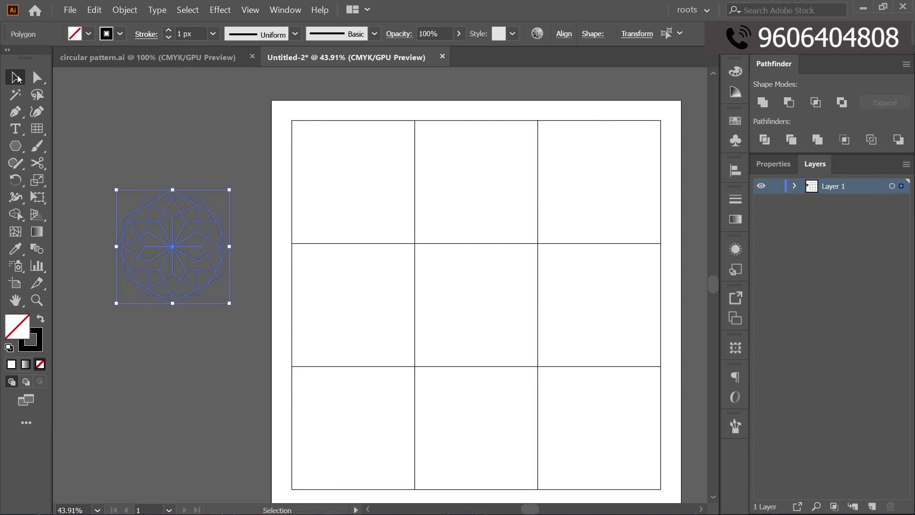
key(ctrl+g)
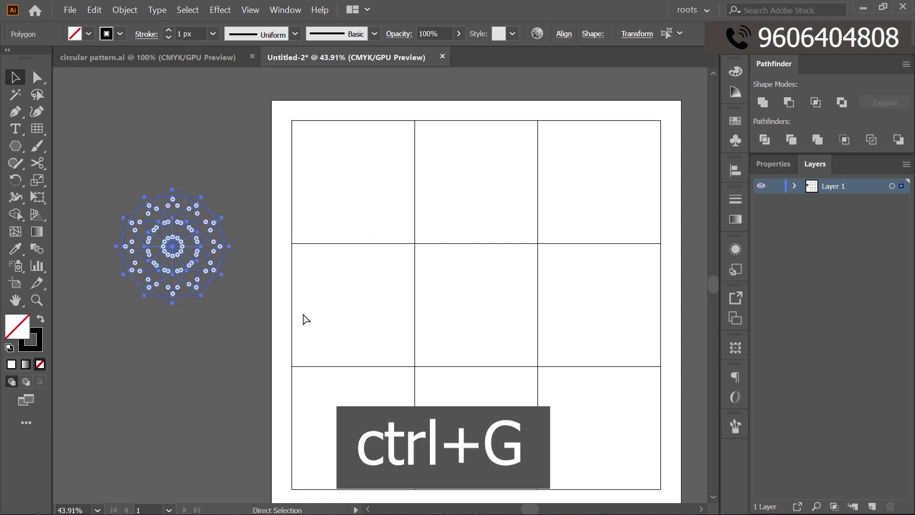
mouse_move(173, 246)
mouse_down()
mouse_move(347, 197)
mouse_move(357, 184)
mouse_up()
click(221, 215)
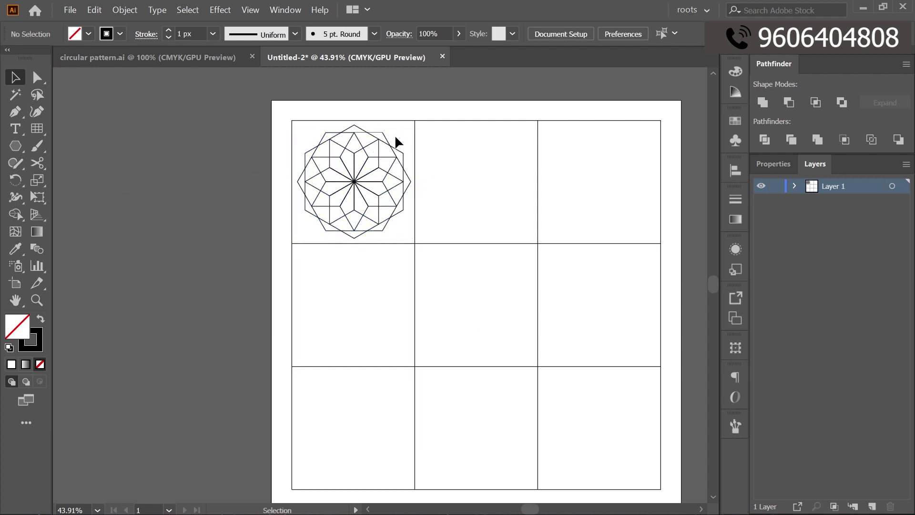
drag(395, 136, 319, 196)
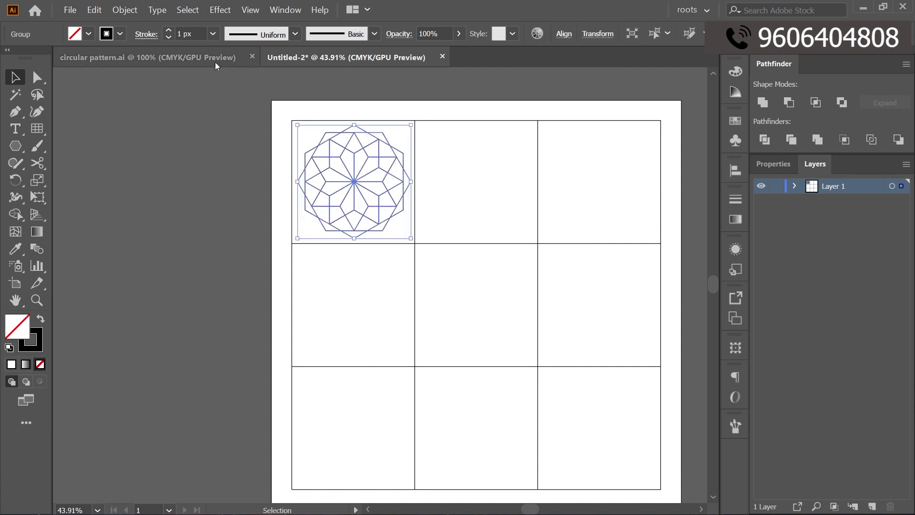
click(168, 30)
click(168, 30)
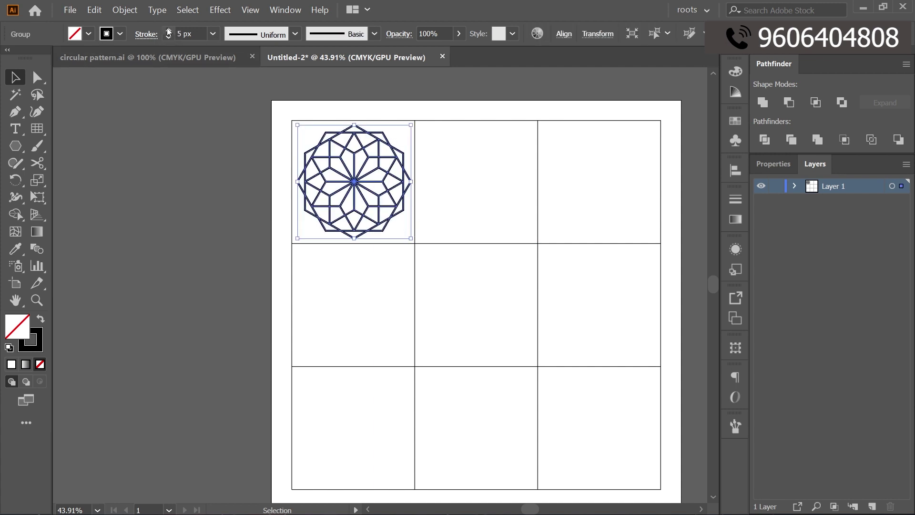
click(121, 36)
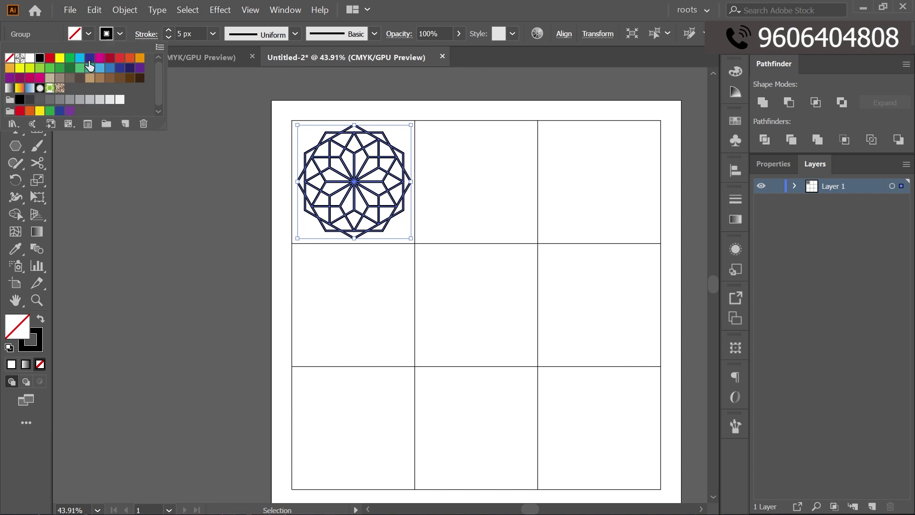
click(100, 57)
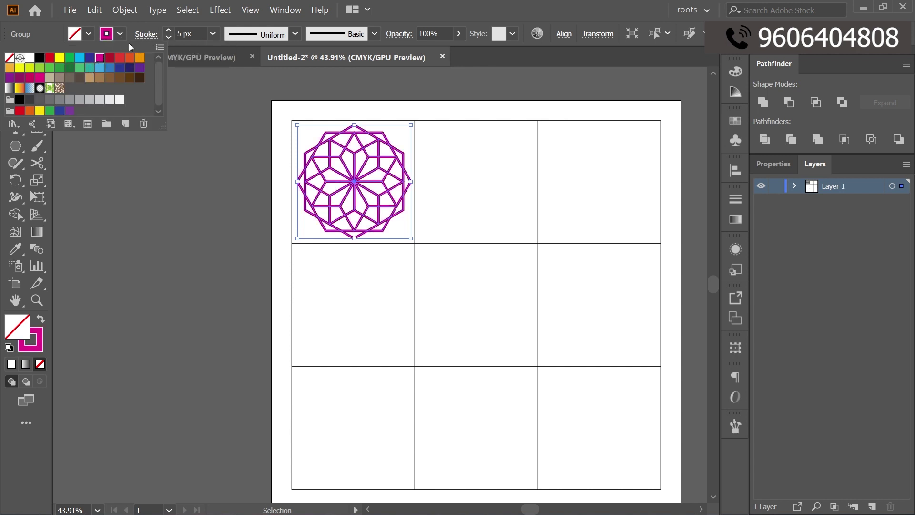
click(39, 58)
click(168, 39)
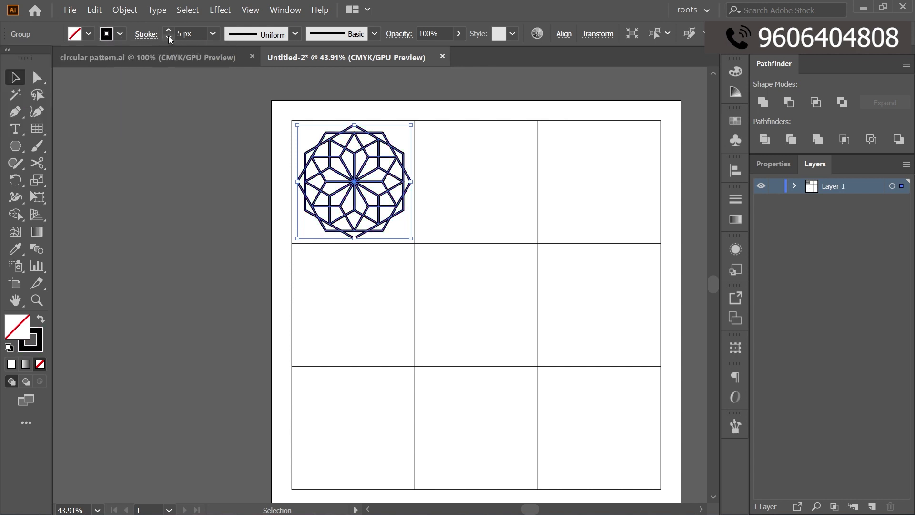
click(168, 39)
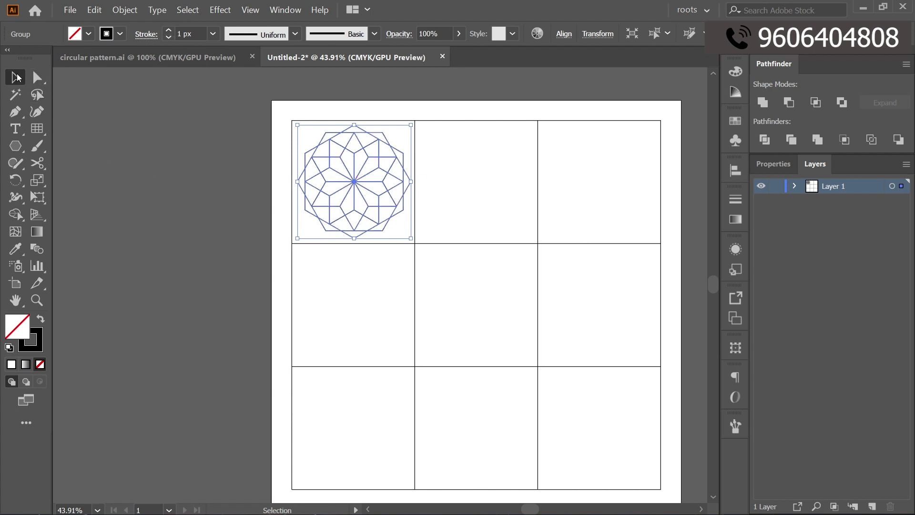
click(257, 193)
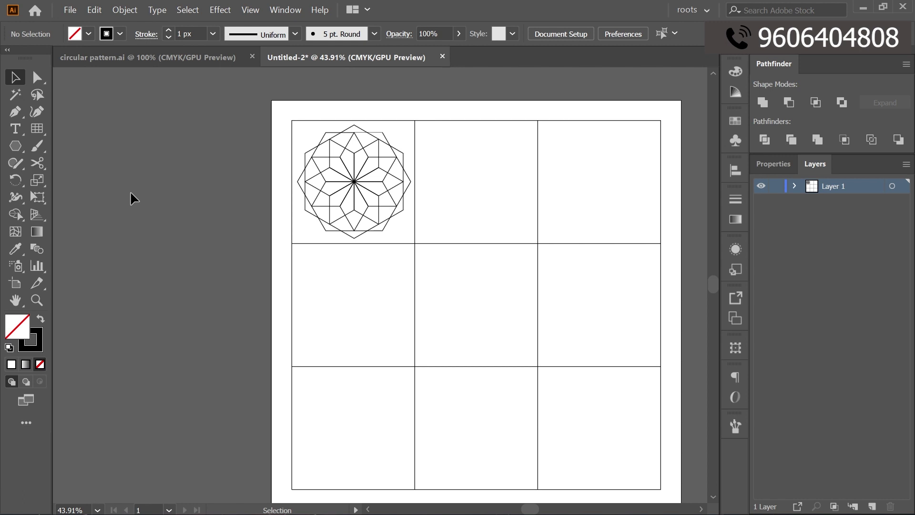
click(20, 152)
mouse_move(83, 126)
mouse_down()
mouse_move(127, 176)
mouse_move(122, 157)
mouse_up()
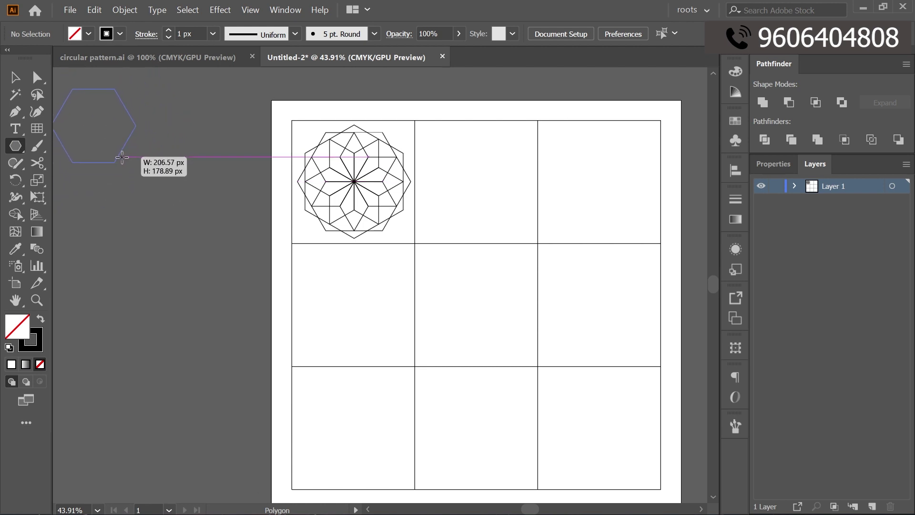
- Finish drawing a new hexagon and move it down and right on the pasteboard
drag(122, 155, 122, 156)
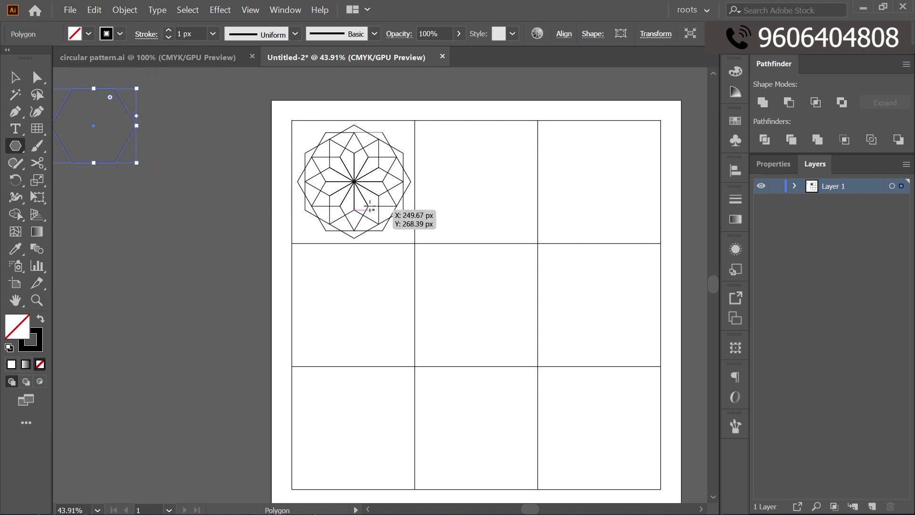
key(v)
drag(91, 125, 121, 172)
key(r)
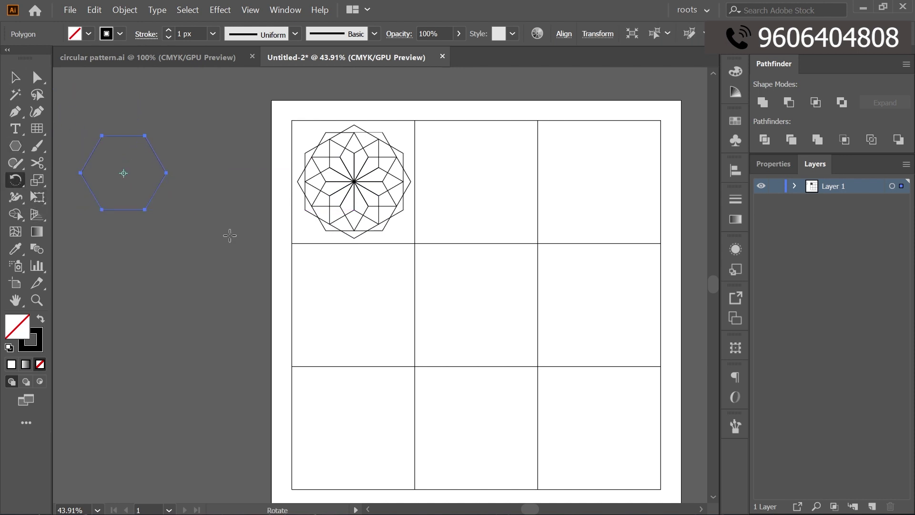
drag(181, 249, 295, 279)
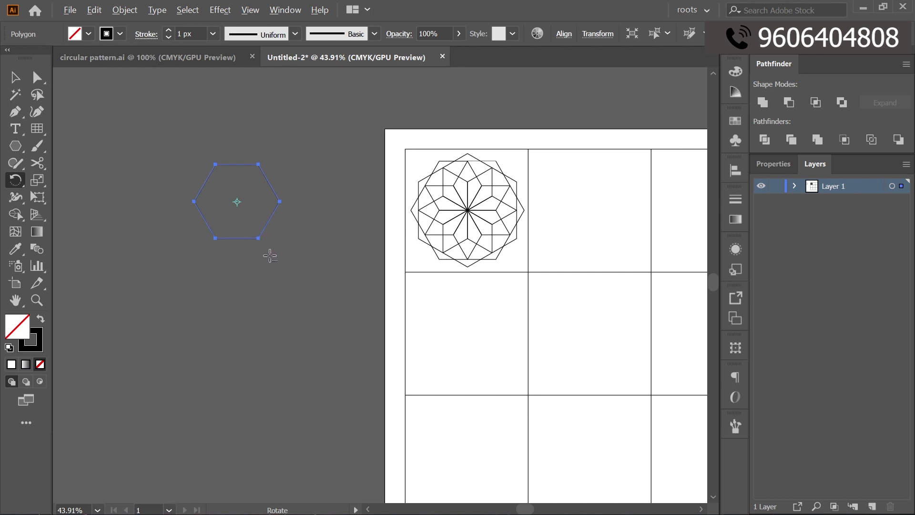
- Copy the hexagon in 30° steps around an outside pivot until the ring closes
alt+click(269, 256)
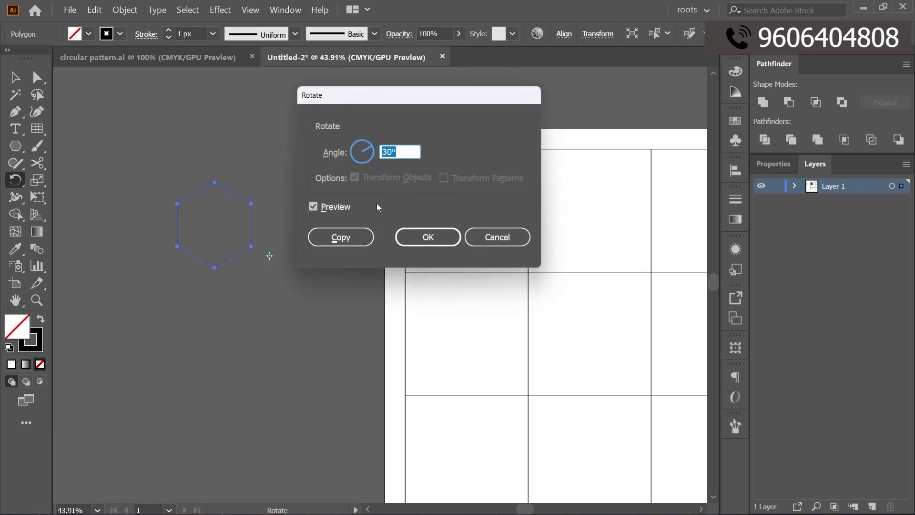
click(342, 237)
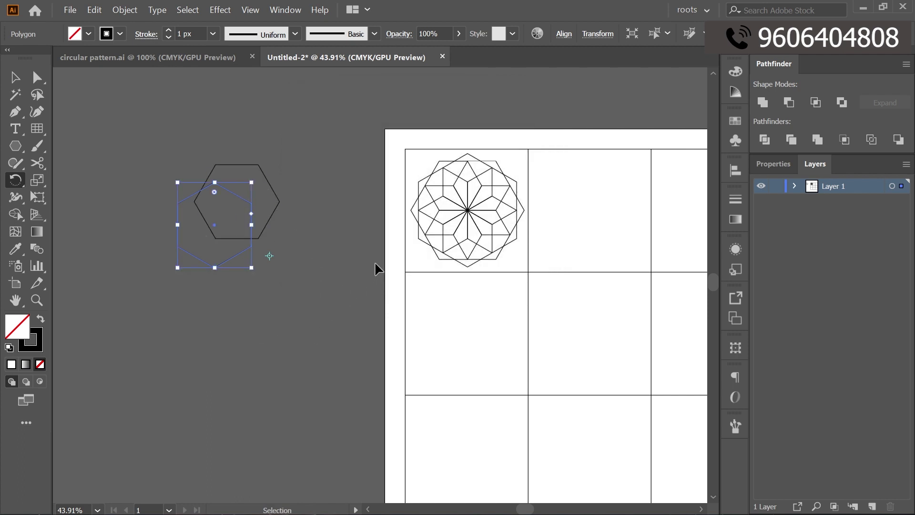
key(ctrl+d)
key(ctrl+d)
key(ctrl+d)
key(ctrl+d)
key(ctrl+d)
key(ctrl+d)
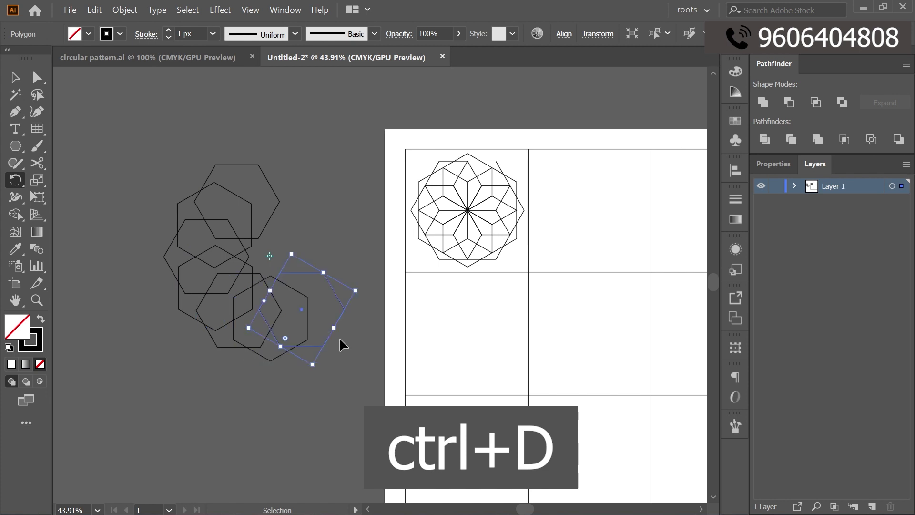
key(ctrl+d)
key(ctrl+d)
key(ctrl+d)
key(ctrl+d)
key(ctrl+d)
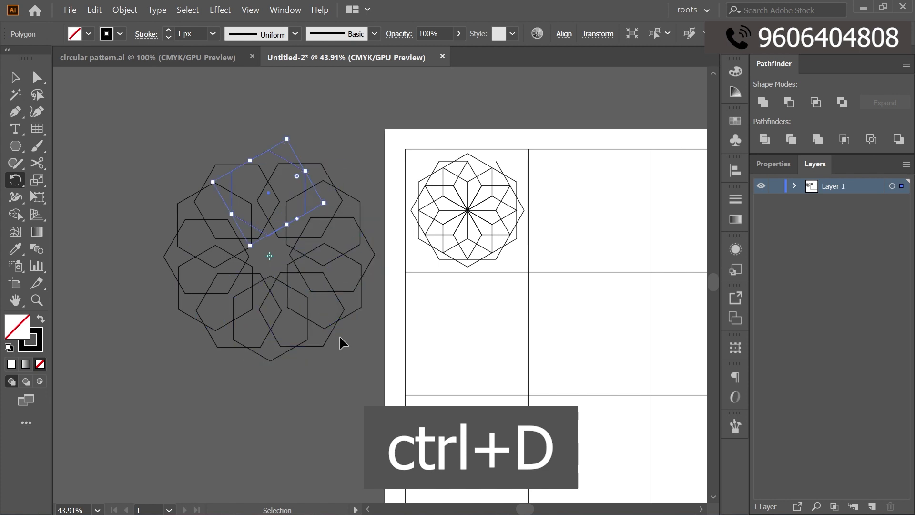
key(ctrl+d)
click(14, 76)
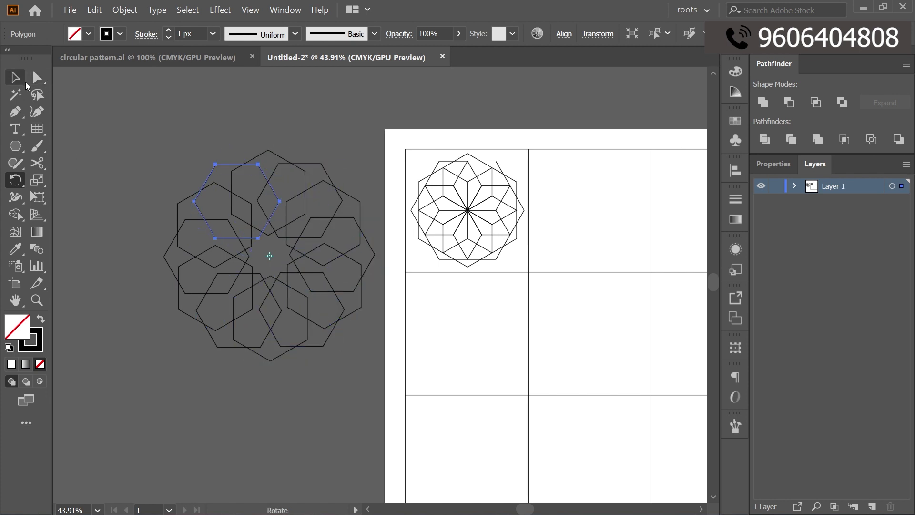
click(73, 85)
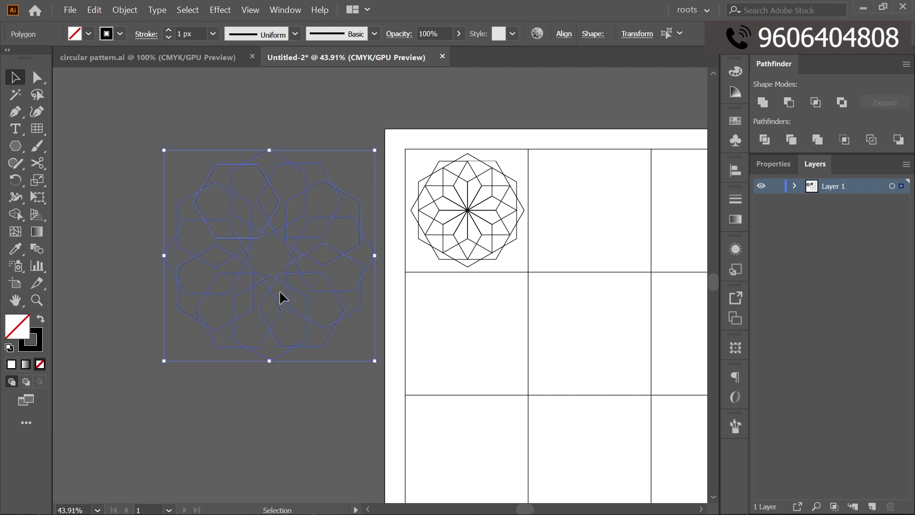
- Shrink and group the second rosette, then drop it into the top-middle grid cell
drag(375, 361, 324, 309)
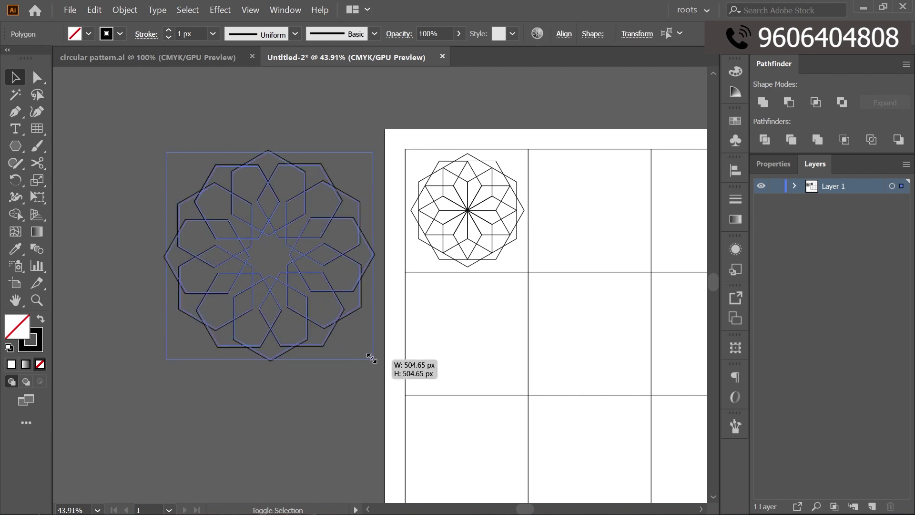
click(305, 399)
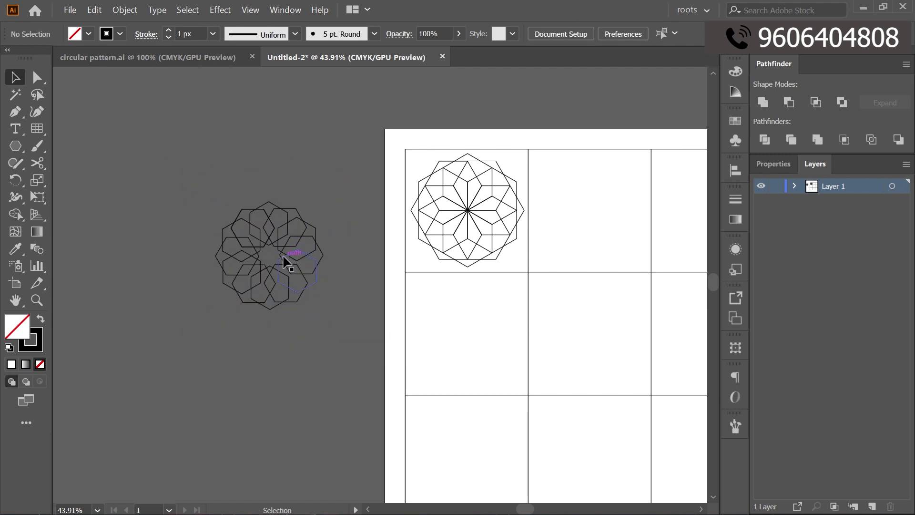
drag(176, 368, 175, 368)
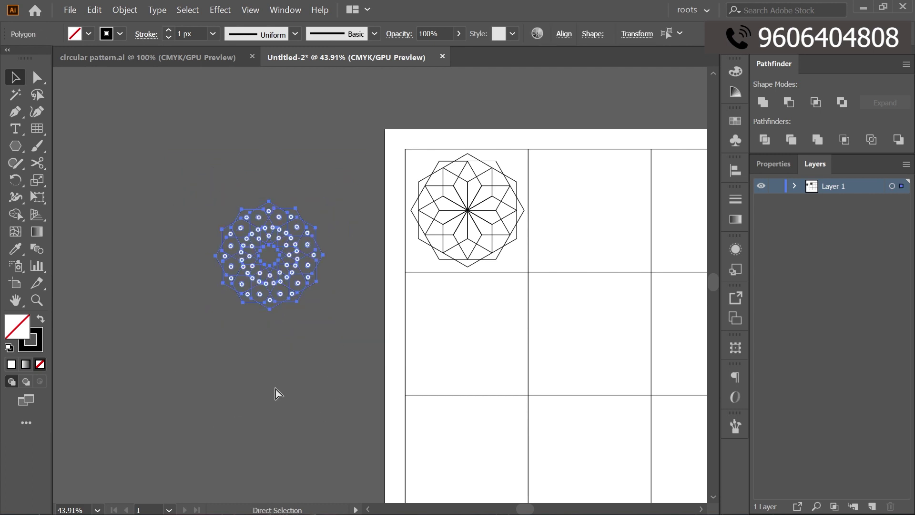
key(ctrl+g)
drag(263, 246, 588, 215)
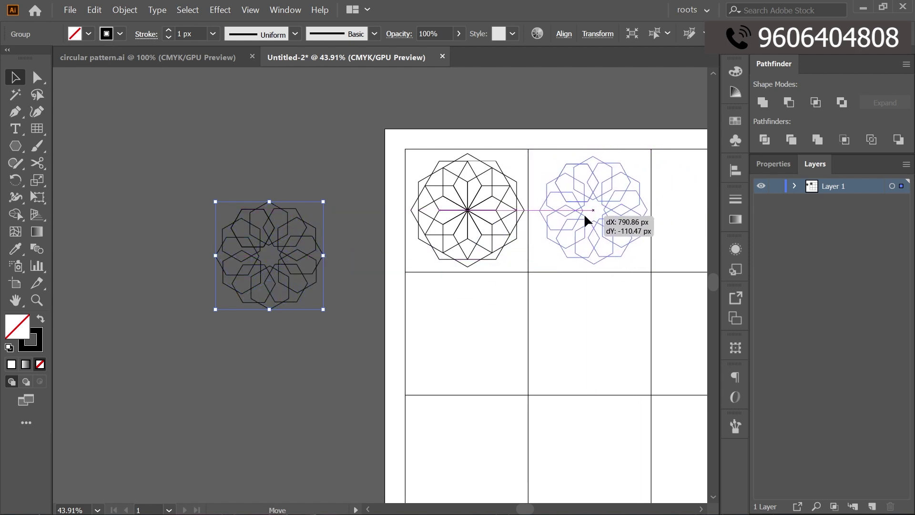
drag(588, 215, 584, 221)
click(576, 139)
scroll(471, 92, right, 3)
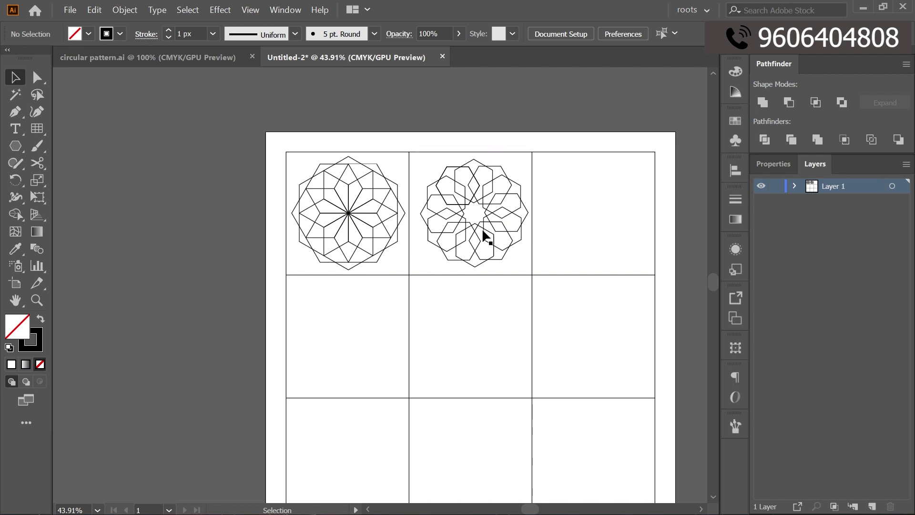
- Draw a new hexagon on the pasteboard
click(17, 149)
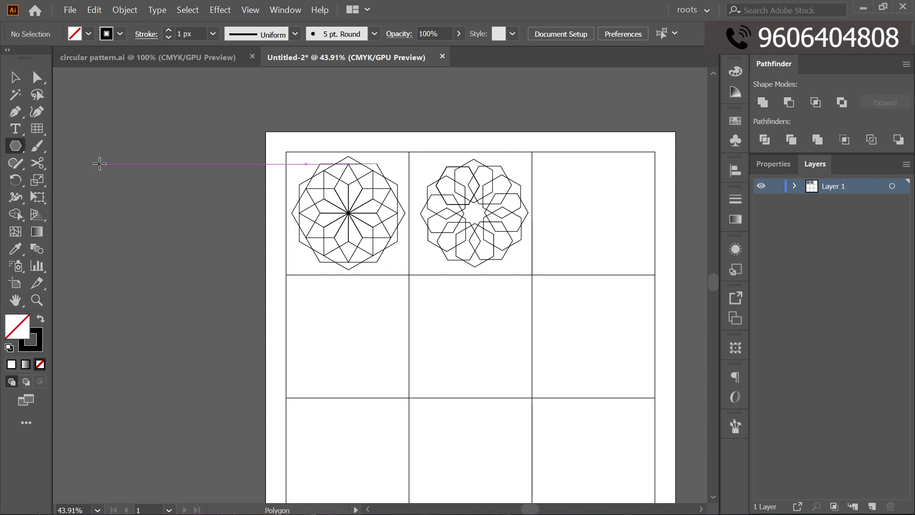
mouse_move(103, 157)
mouse_down()
mouse_move(132, 179)
mouse_move(151, 175)
mouse_up()
key(v)
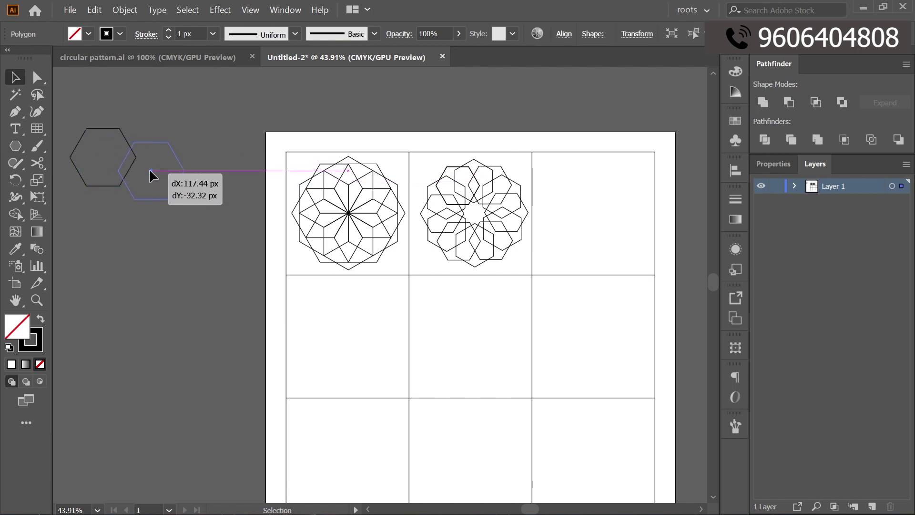
- Add a copy of the hexagon rotated 15° about a point on its lower edge
key(r)
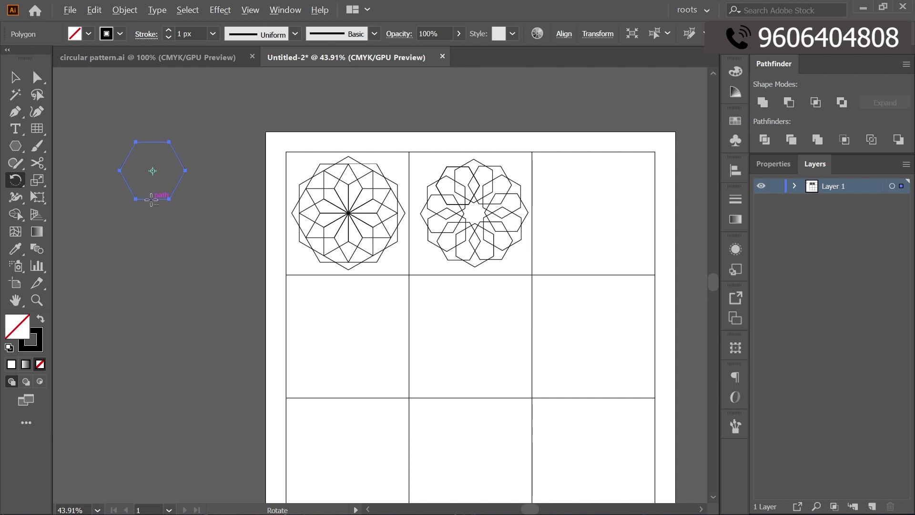
alt+click(151, 200)
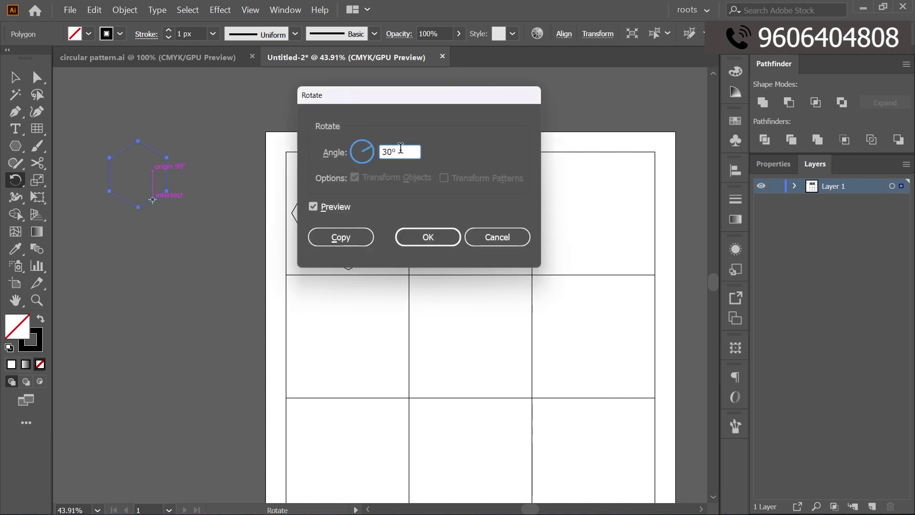
double_click(400, 149)
text(15)
click(351, 236)
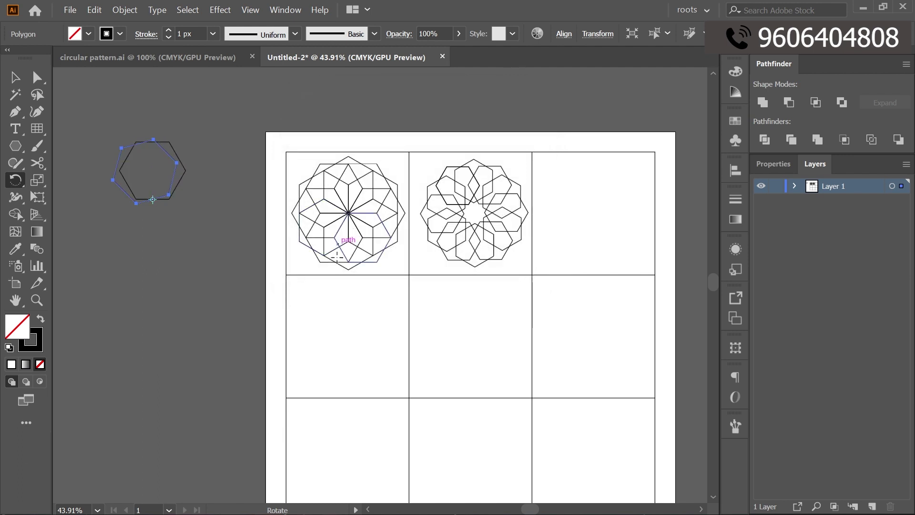
- Repeat the 15° copy until the hexagons complete a full circle
key(ctrl+d)
key(ctrl+d)
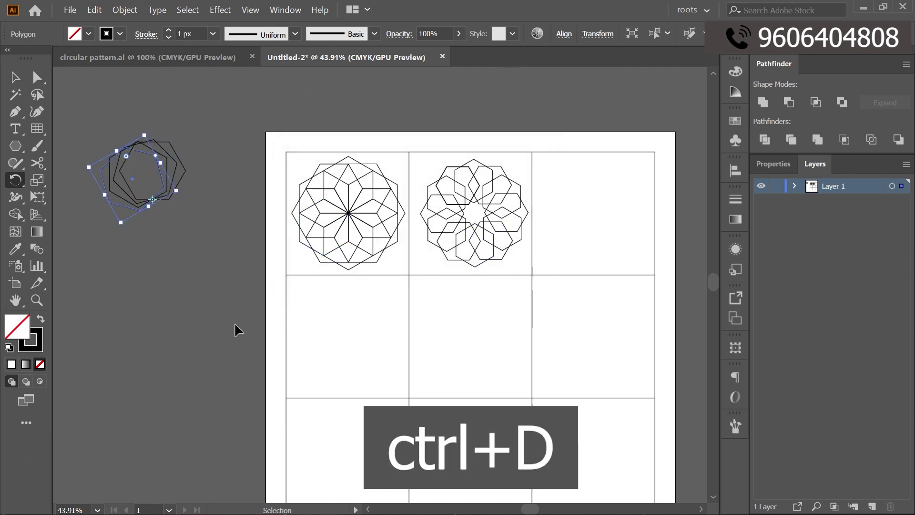
key(ctrl+d)
key(ctrl+d)
key(ctrl+d)
key(ctrl+d)
key(ctrl+d)
key(ctrl+d)
key(ctrl+d)
key(ctrl+d)
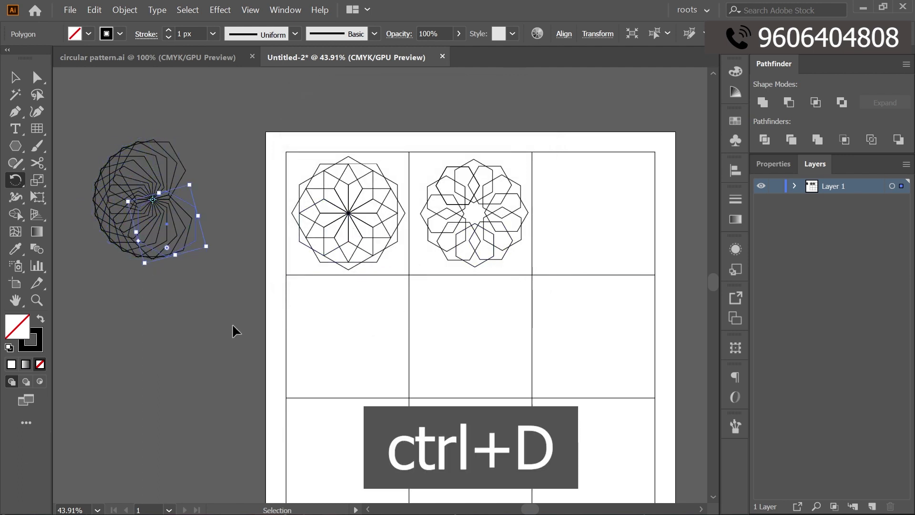
key(ctrl+d)
key(ctrl+d)
key(ctrl+d)
key(ctrl+d)
key(ctrl+d)
key(ctrl+d)
key(ctrl+d)
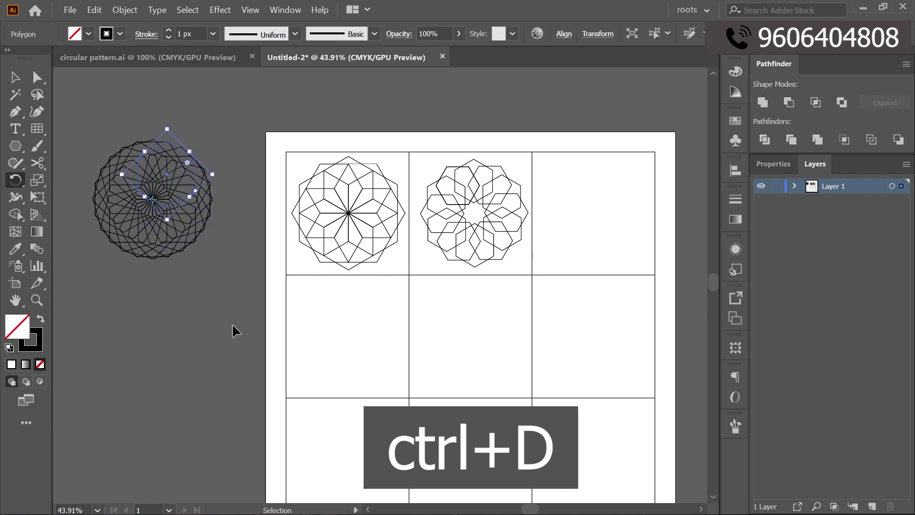
key(ctrl+d)
key(v)
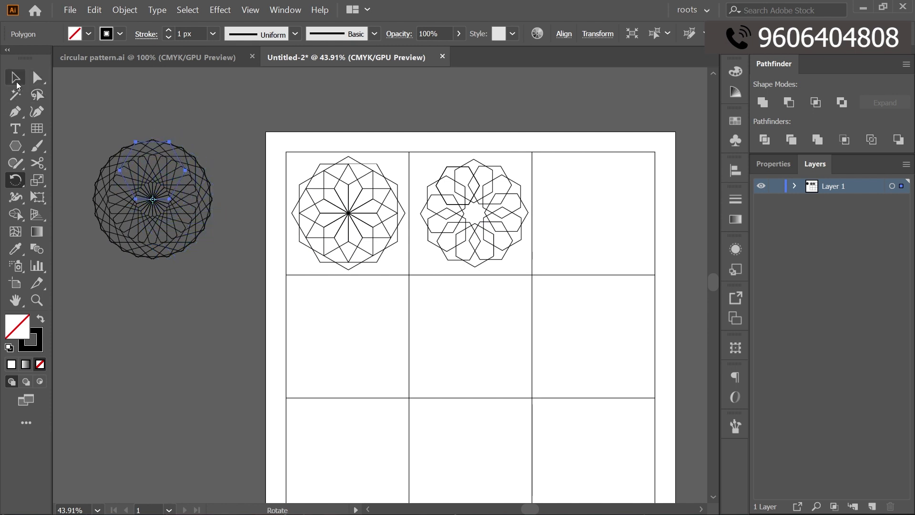
click(227, 145)
- Duplicate the 15° rosette into the top-right cell and scale it down slightly to fit
drag(163, 225, 597, 209)
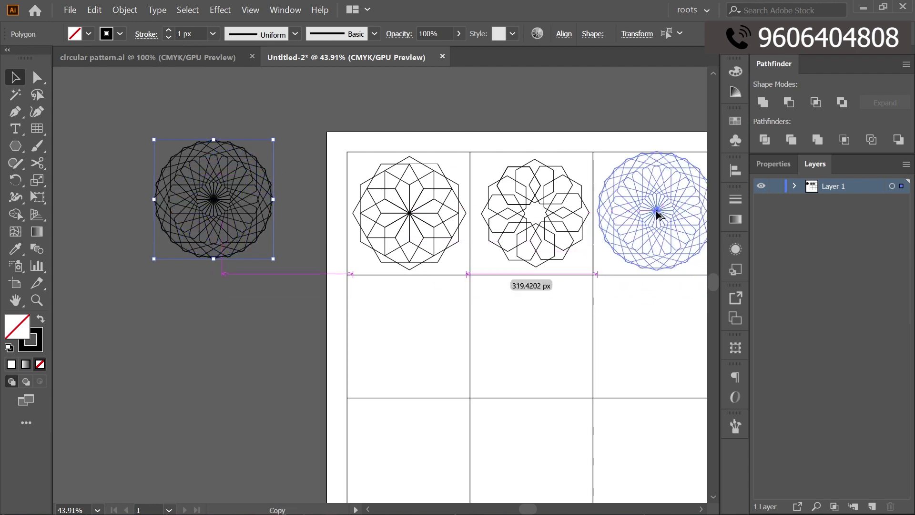
drag(661, 312, 569, 294)
click(569, 294)
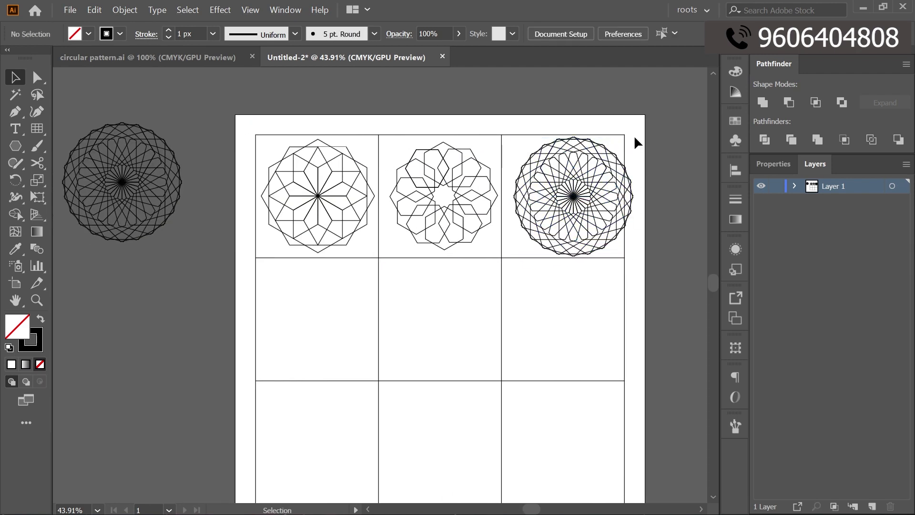
mouse_move(634, 135)
mouse_down()
mouse_move(660, 236)
mouse_move(620, 249)
mouse_up()
click(660, 236)
click(620, 249)
drag(570, 202, 562, 208)
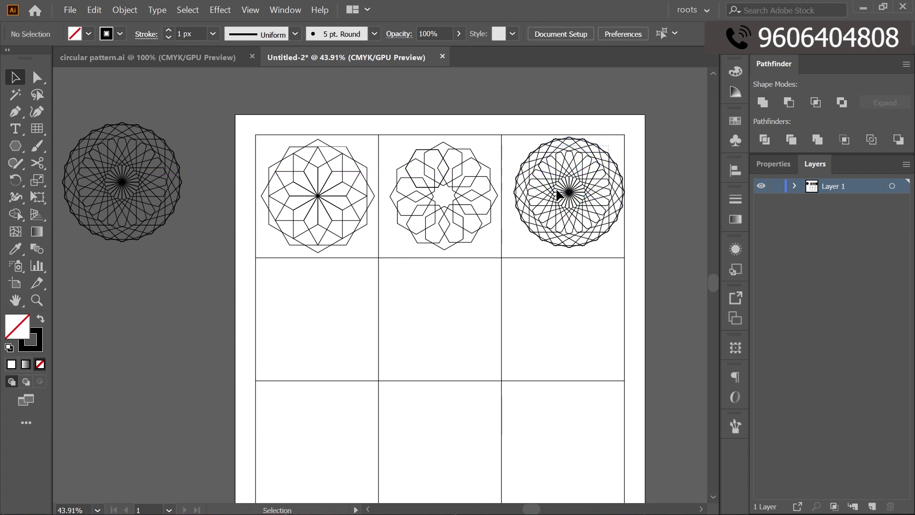
click(690, 261)
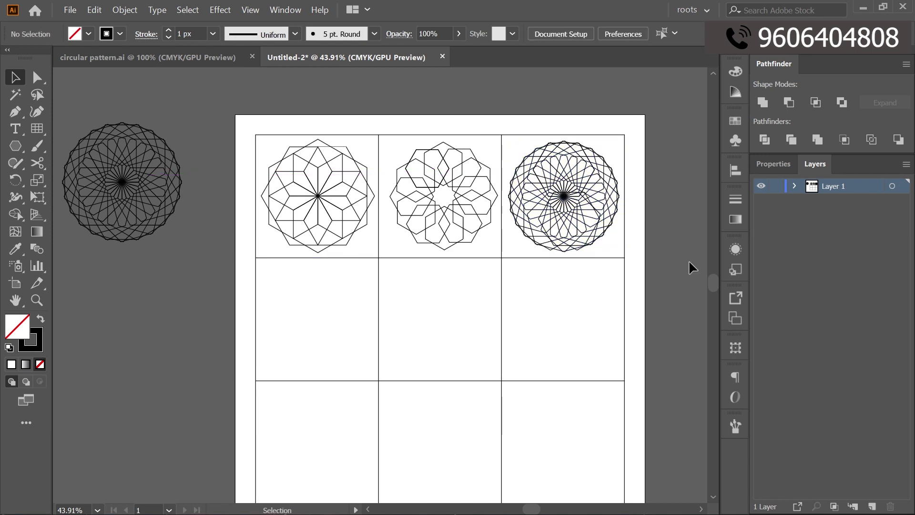
- Delete the leftover original rosette from the pasteboard
click(101, 239)
key(Delete)
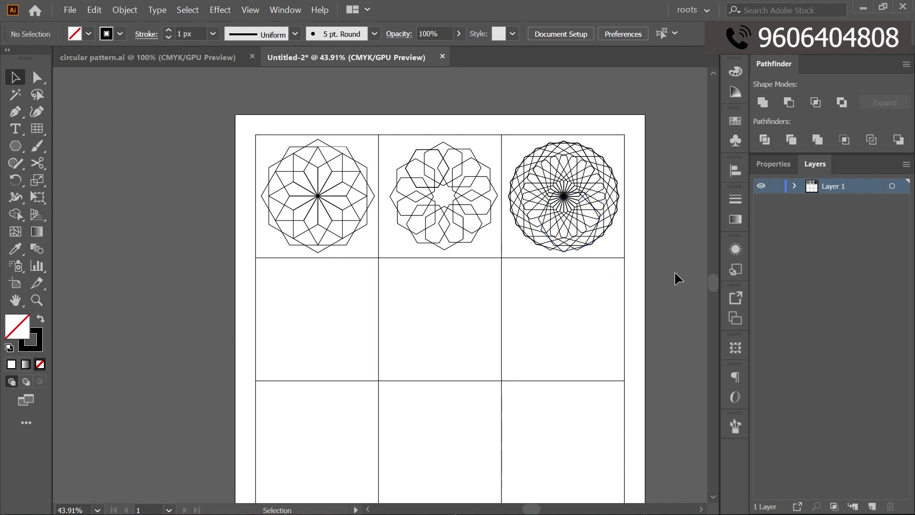
click(15, 145)
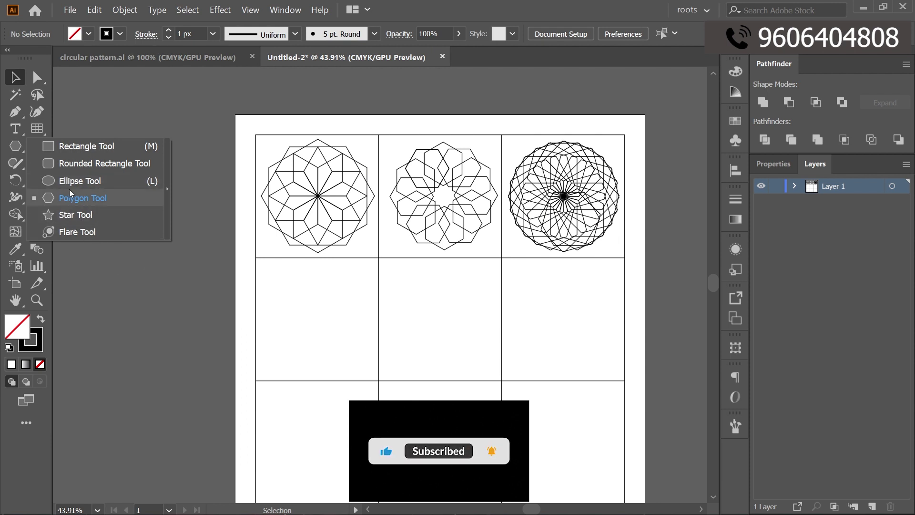
- Draw a triangle on the pasteboard by reducing the polygon to three sides
click(80, 198)
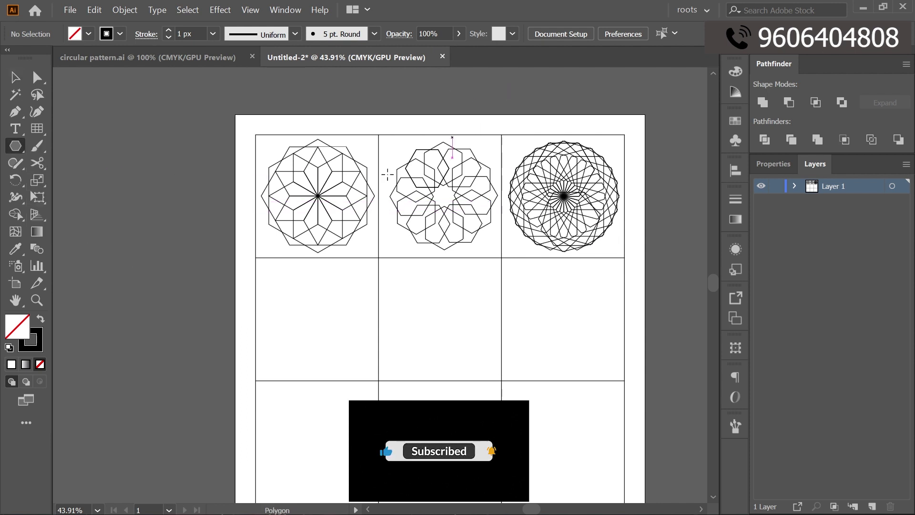
drag(117, 163, 149, 232)
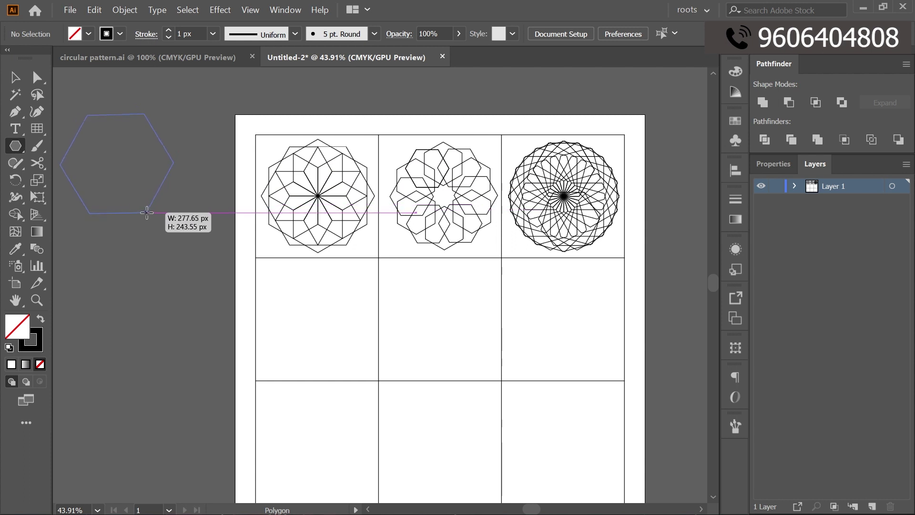
key(Down)
key(Down)
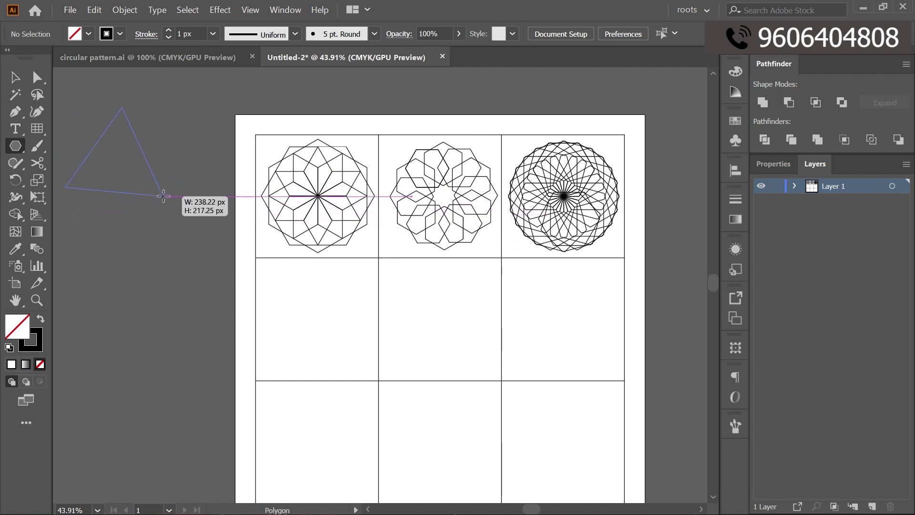
drag(150, 231, 160, 189)
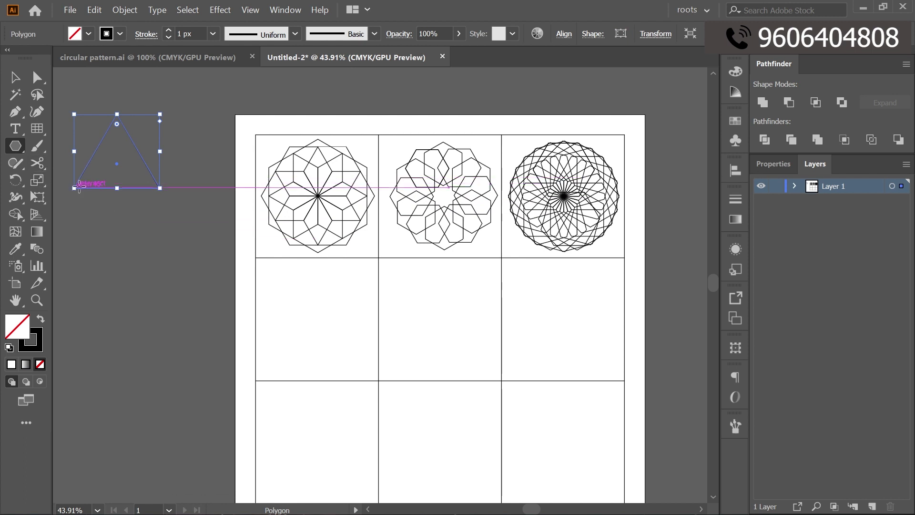
- Copy the triangle in 30° steps around its corner until twelve triangles circle it
key(r)
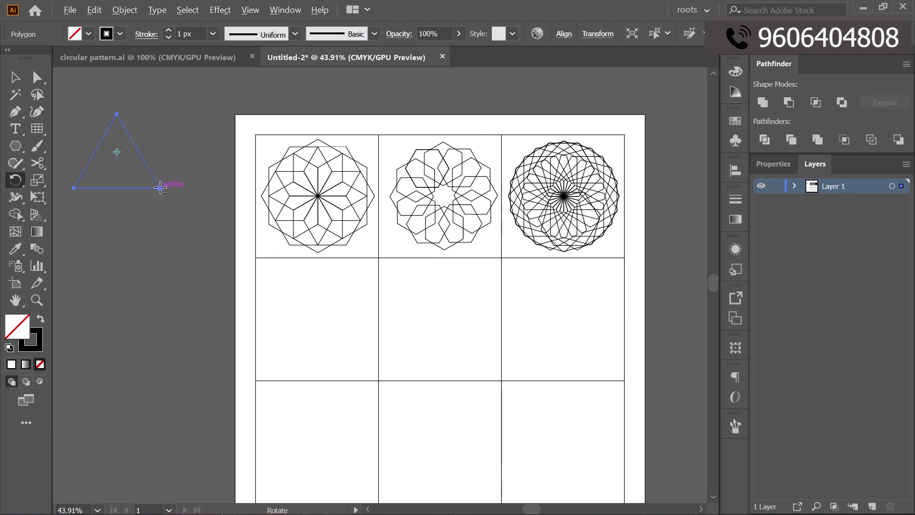
alt+click(161, 188)
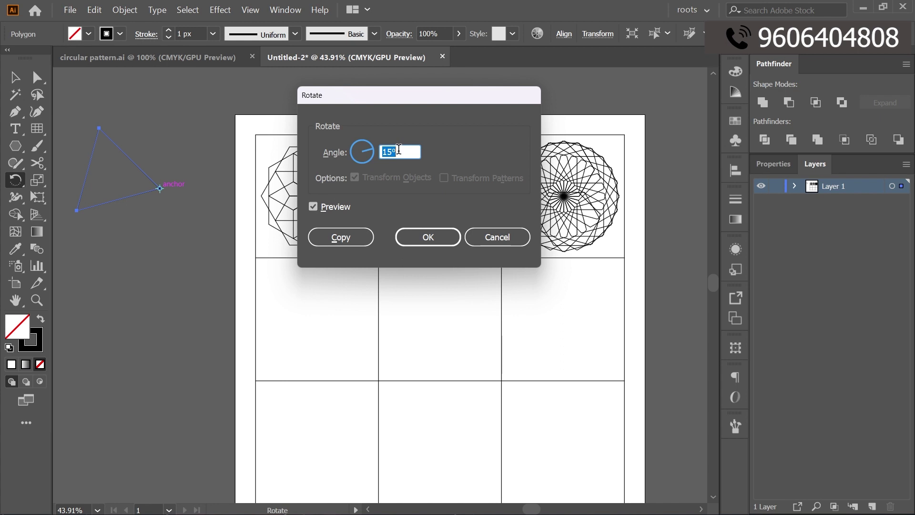
text(30)
key(Tab)
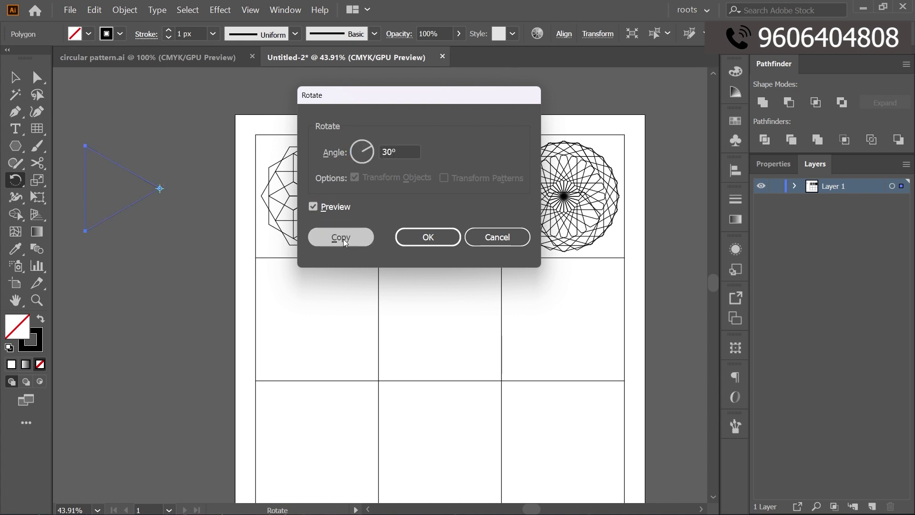
click(341, 238)
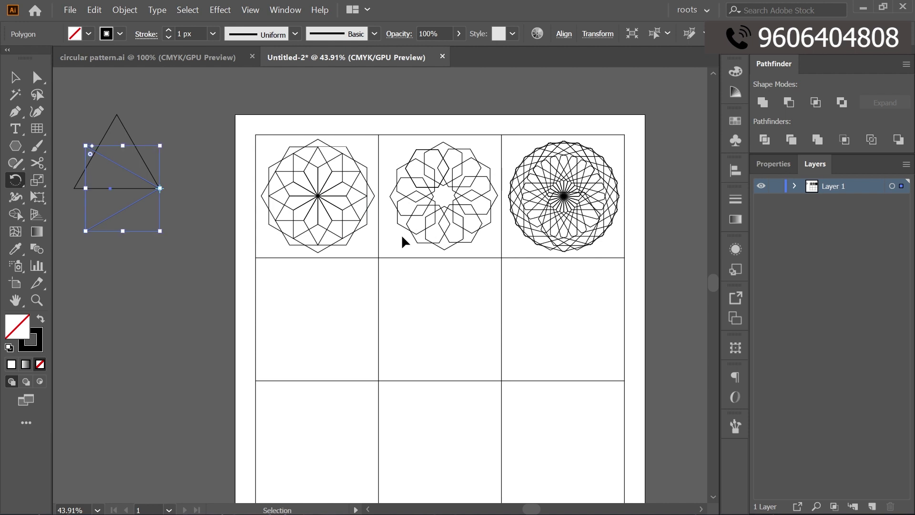
key(ctrl+d)
key(ctrl+d)
key(ctrl+d)
key(ctrl+d)
key(ctrl+d)
key(ctrl+d)
key(ctrl+d)
key(ctrl+d)
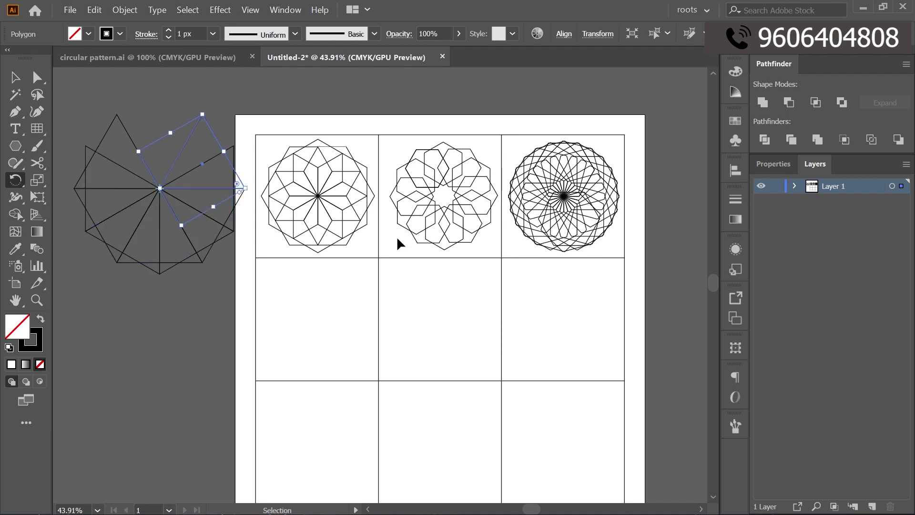
key(ctrl+d)
key(ctrl+d)
key(ctrl+d)
key(ctrl+d)
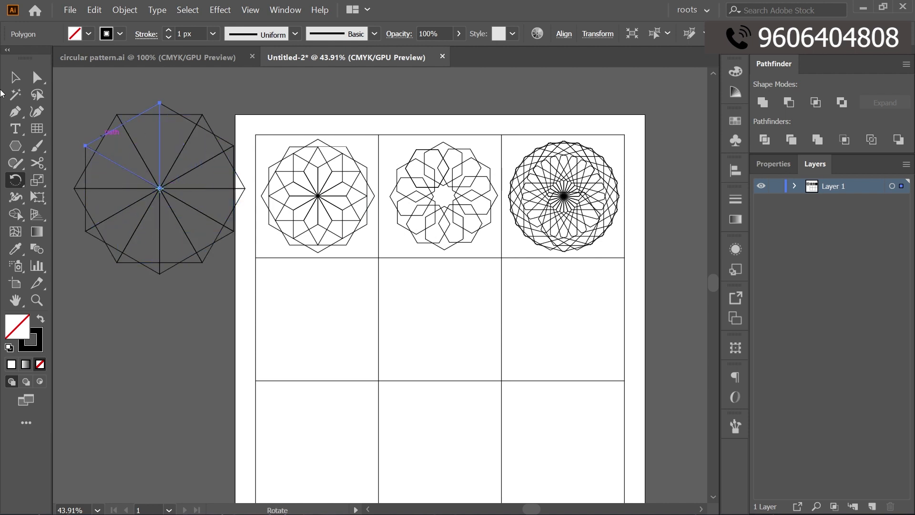
click(15, 78)
- Select the twelve-spoke polygon rosette and move it lower on the pasteboard
click(207, 72)
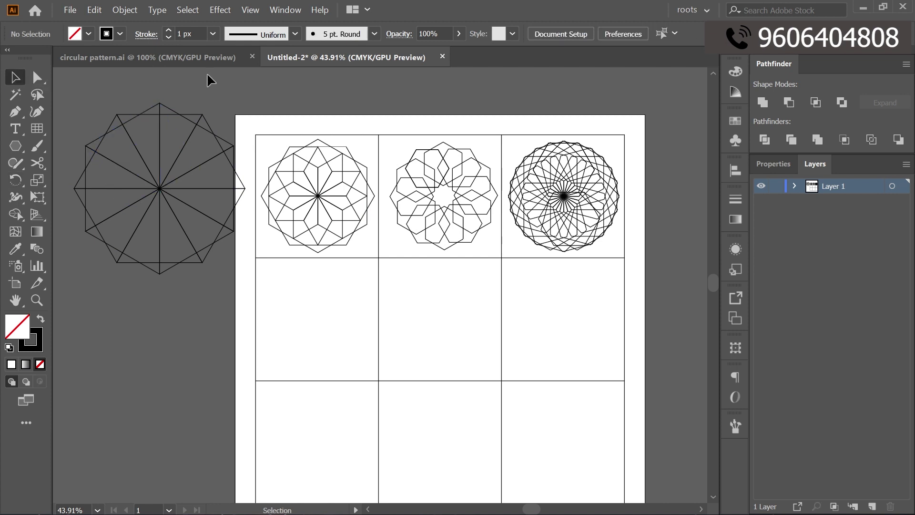
drag(226, 99, 106, 296)
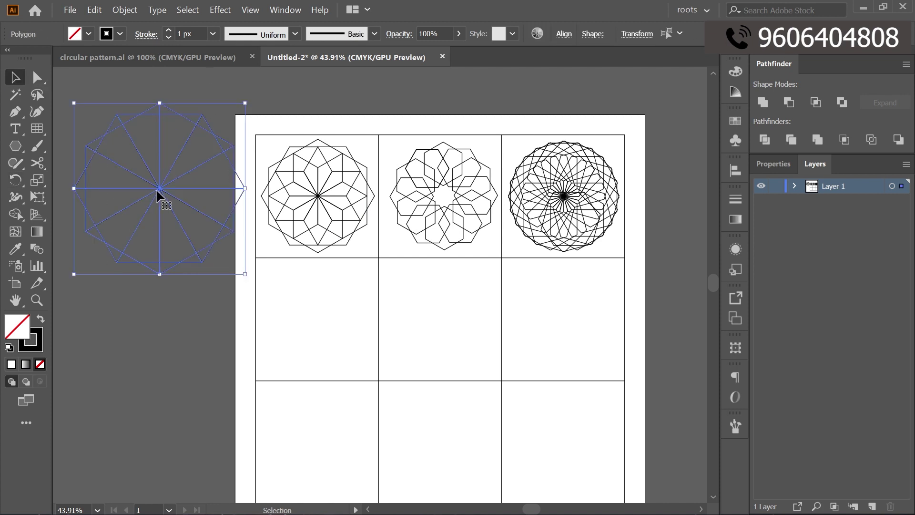
mouse_move(162, 188)
mouse_down()
mouse_move(153, 285)
mouse_move(150, 275)
mouse_up()
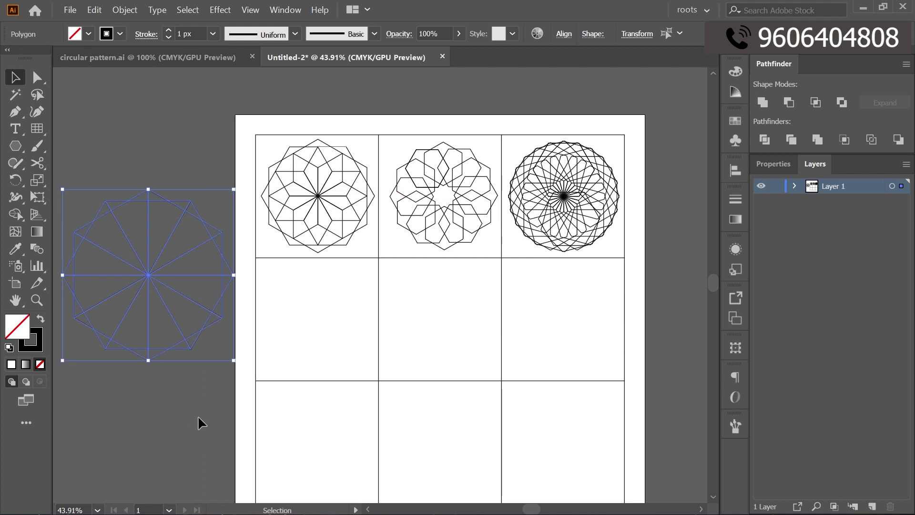
click(199, 416)
drag(197, 193, 76, 360)
key(a)
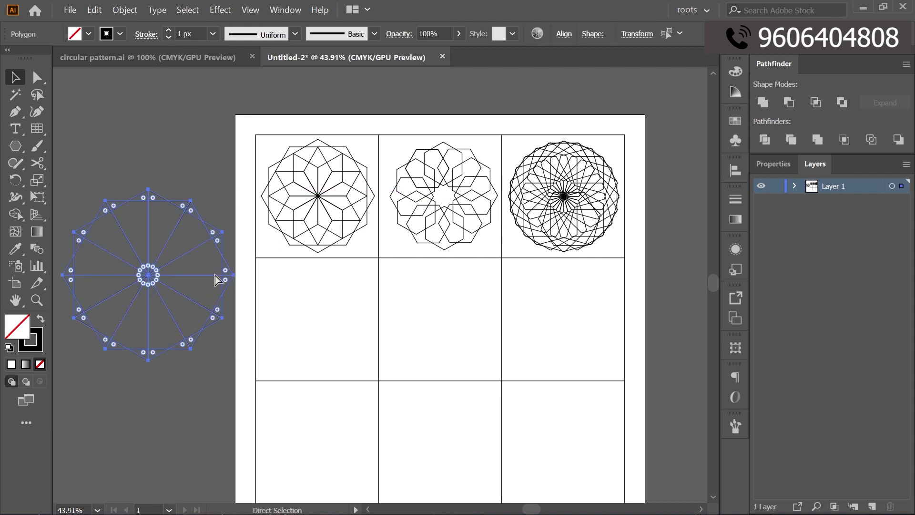
key(v)
- Move the rosette into the left middle cell, shrink it to fit, and check the reference
mouse_move(149, 276)
mouse_down()
mouse_move(301, 319)
mouse_move(317, 311)
mouse_up()
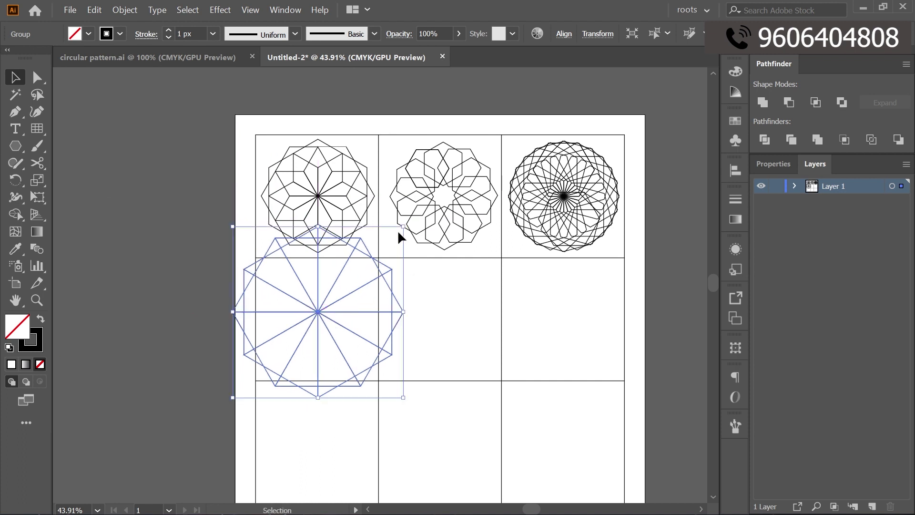
drag(403, 227, 379, 251)
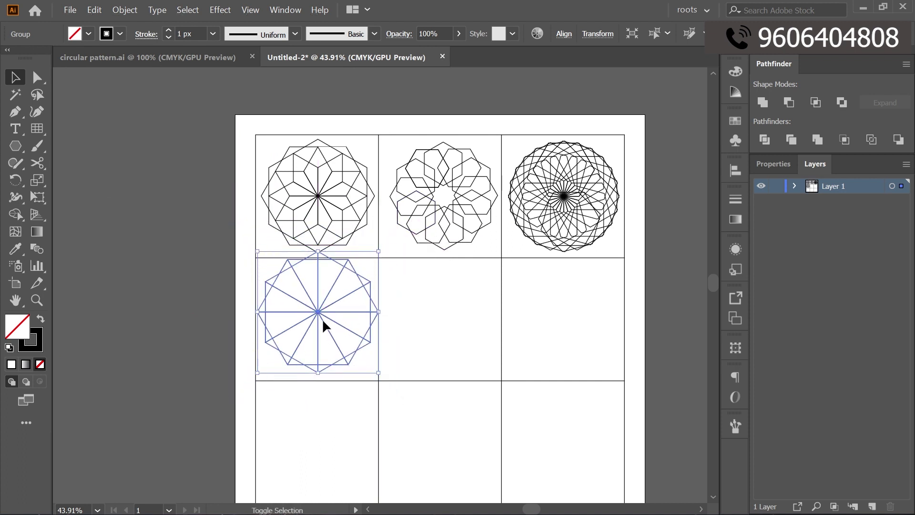
drag(317, 312, 317, 320)
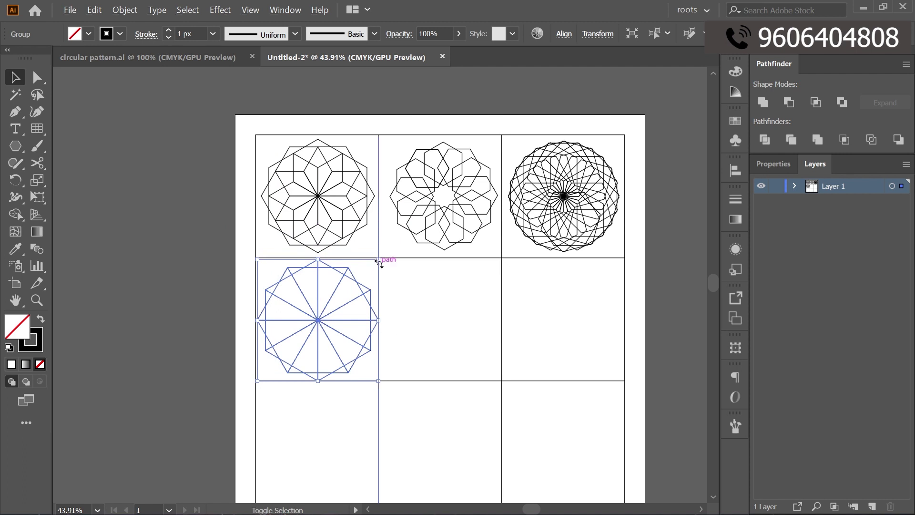
drag(379, 262, 367, 270)
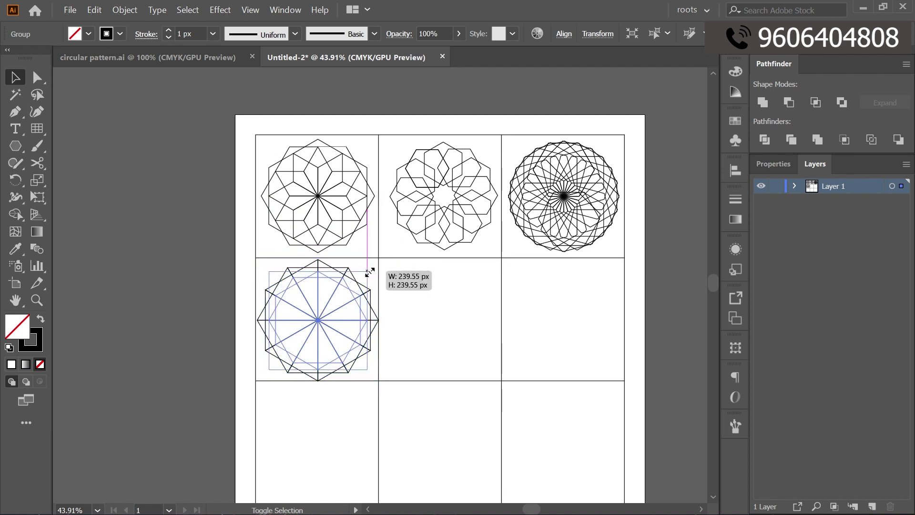
click(122, 291)
scroll(482, 284, down, 1)
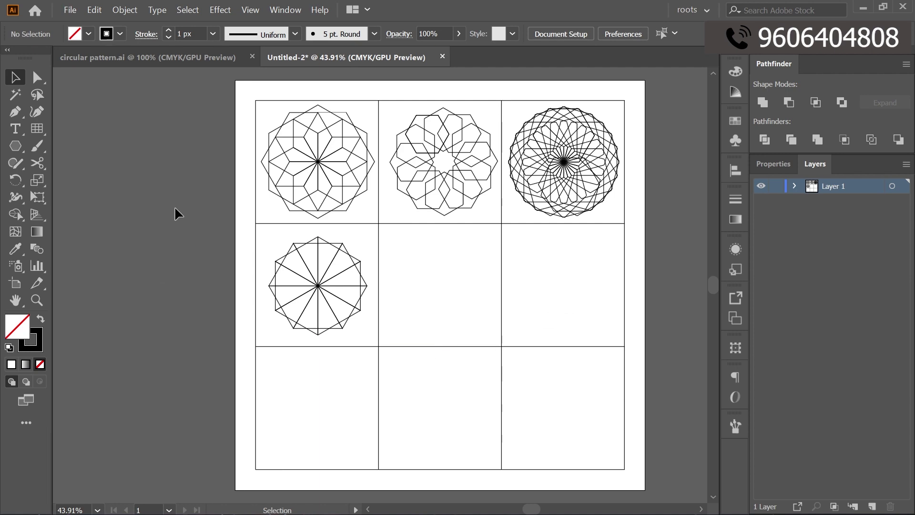
key(ctrl+Tab)
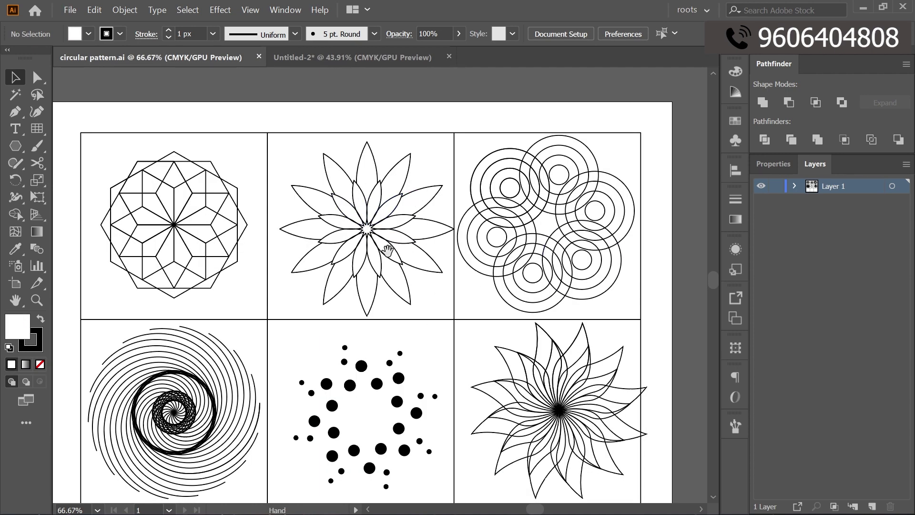
click(311, 62)
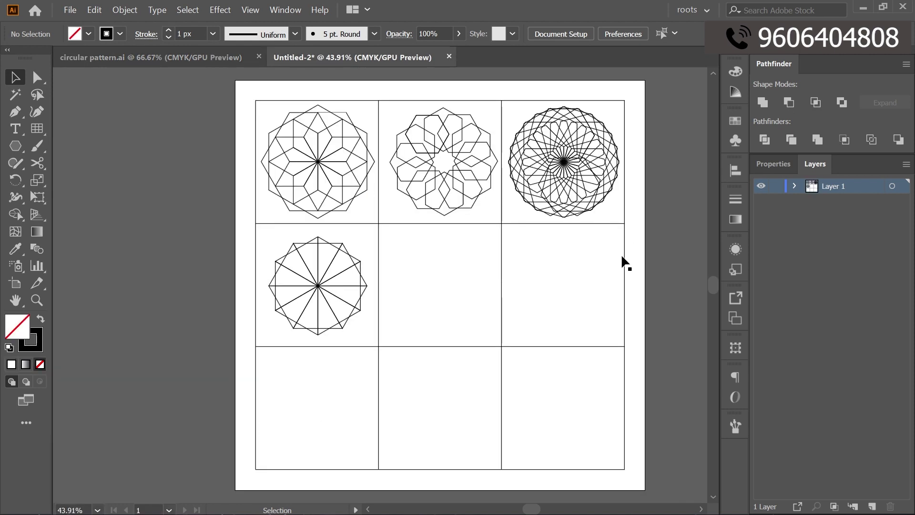
- Draw a tall ellipse in free space left of the artboard
drag(99, 256, 157, 273)
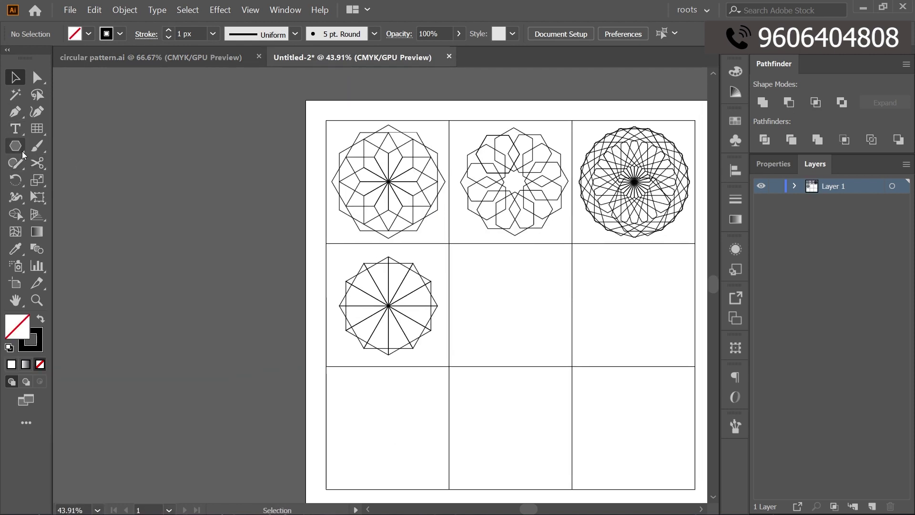
drag(22, 150, 63, 182)
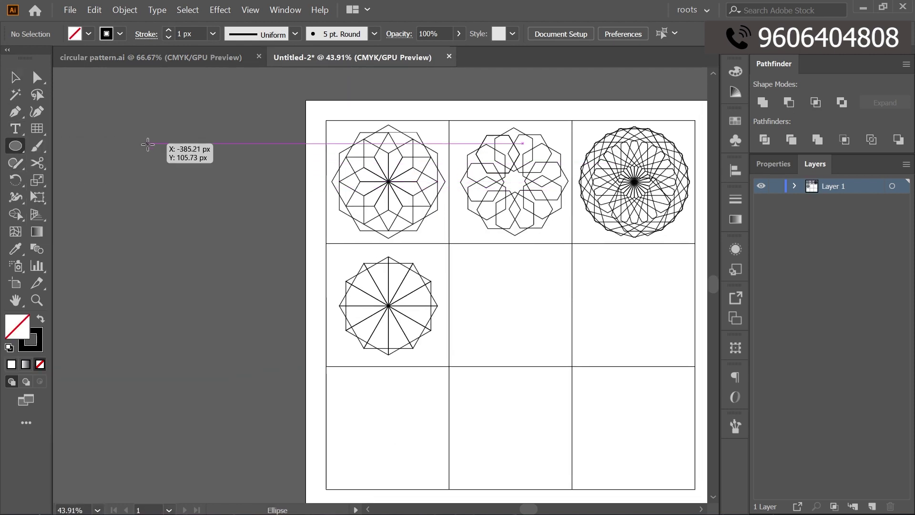
mouse_move(148, 144)
mouse_down()
mouse_move(135, 255)
mouse_move(193, 267)
mouse_up()
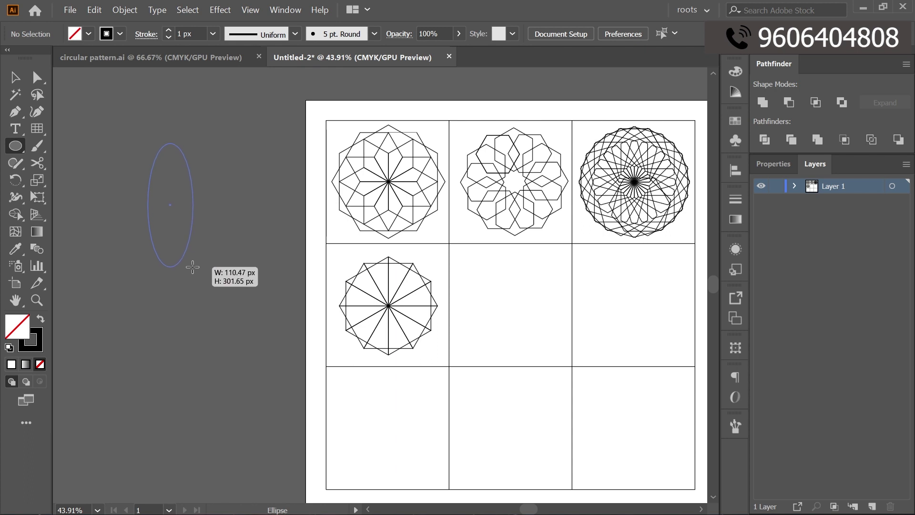
drag(193, 267, 193, 269)
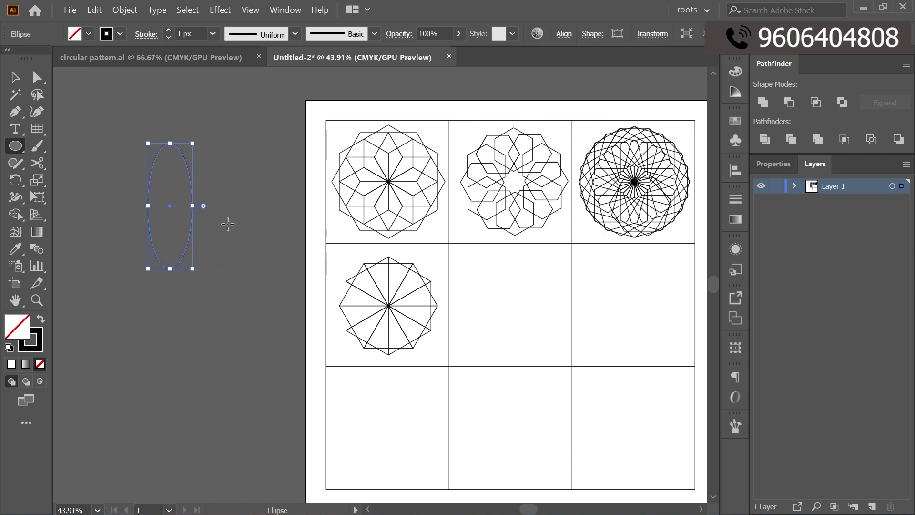
- Convert the ellipse's top and bottom anchors to sharp corners, forming a pointed petal
click(37, 78)
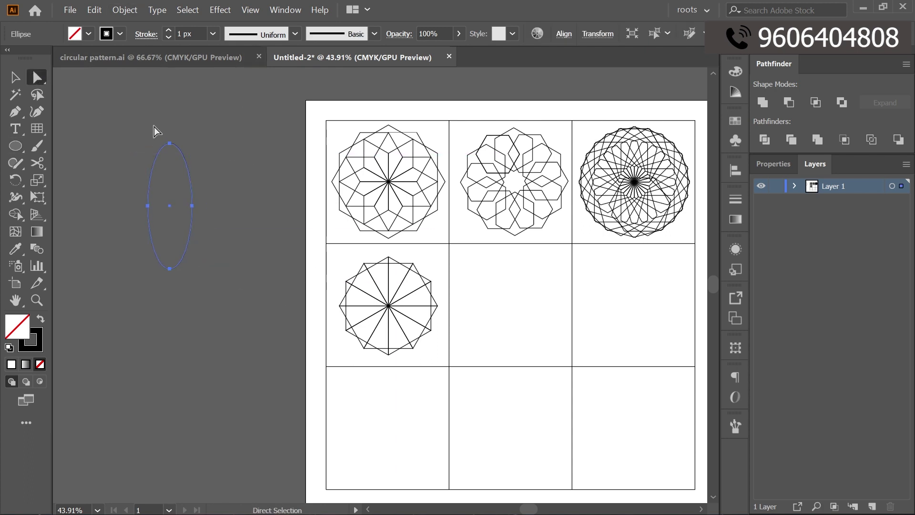
drag(165, 137, 181, 157)
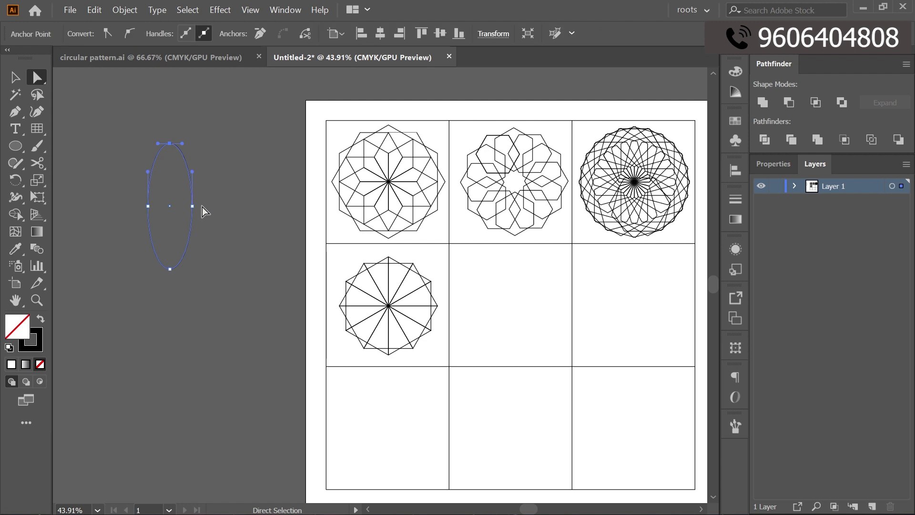
shift+click(170, 269)
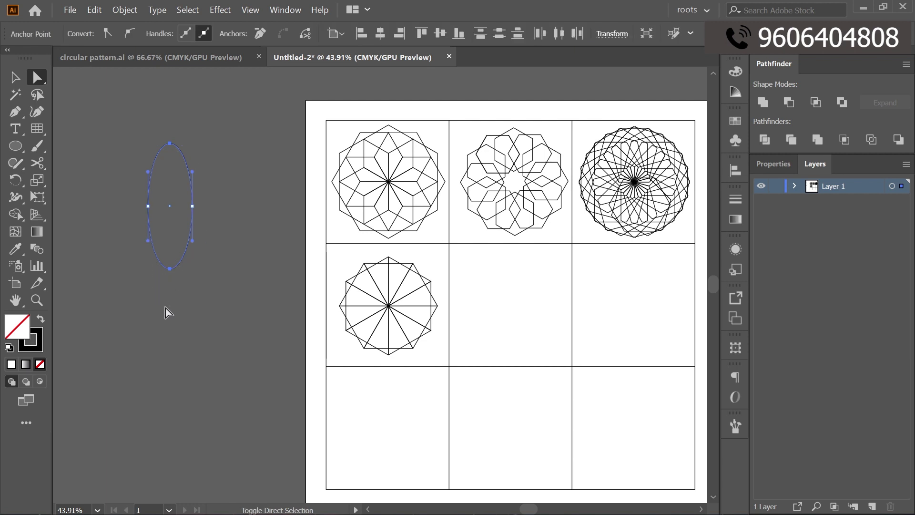
click(107, 33)
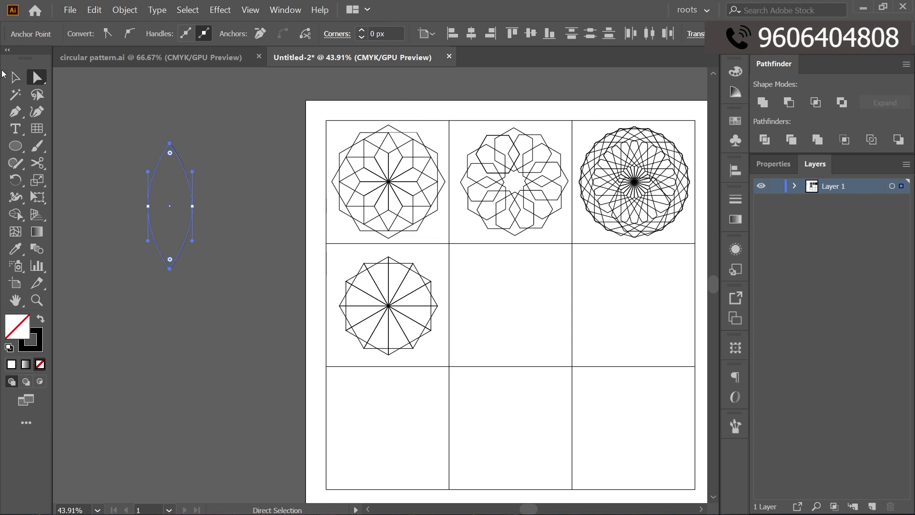
key(v)
click(282, 181)
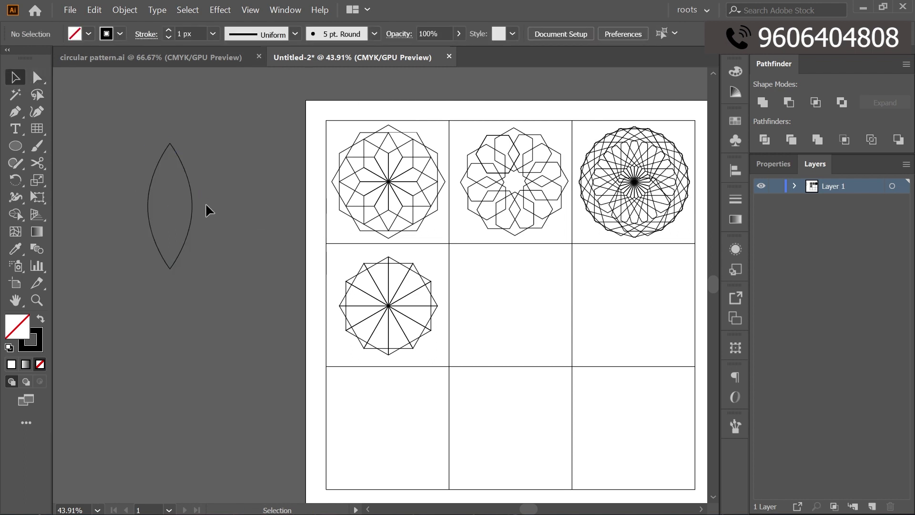
click(151, 207)
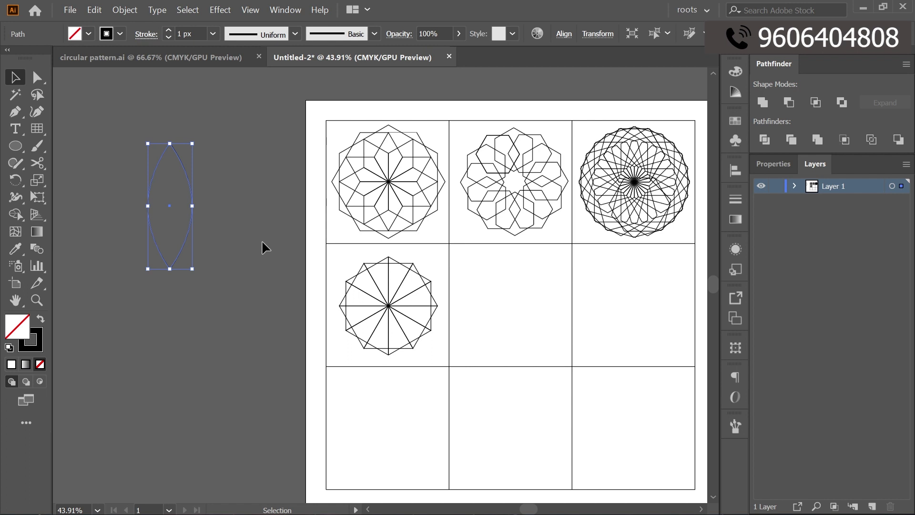
key(r)
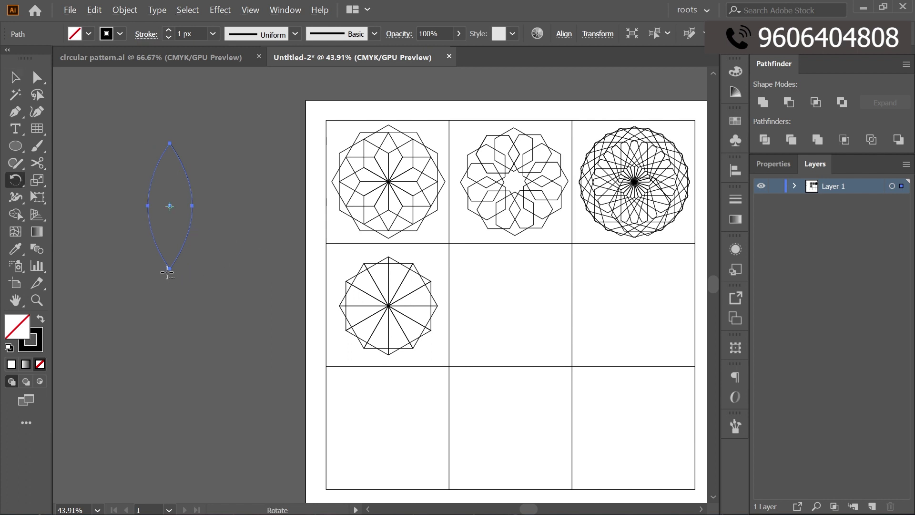
- Copy the petal at 30° around its bottom tip and repeat with Ctrl+D
alt+click(170, 269)
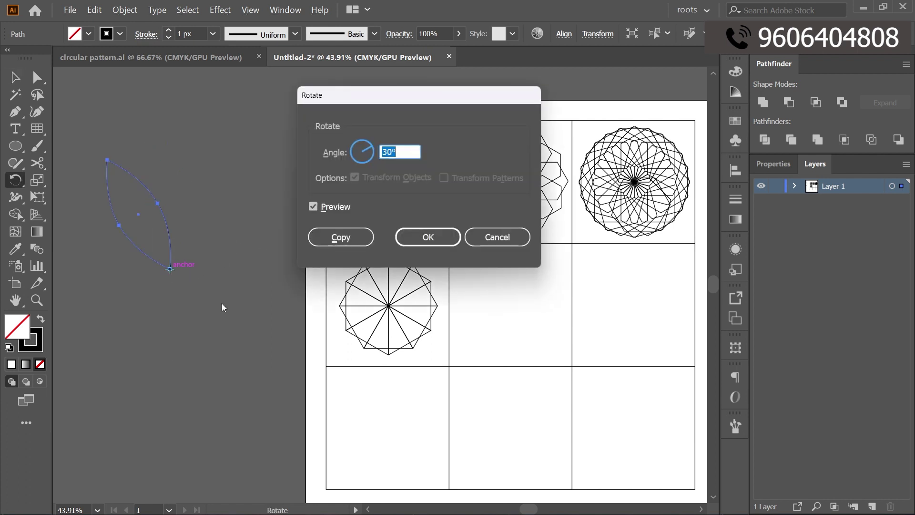
click(337, 238)
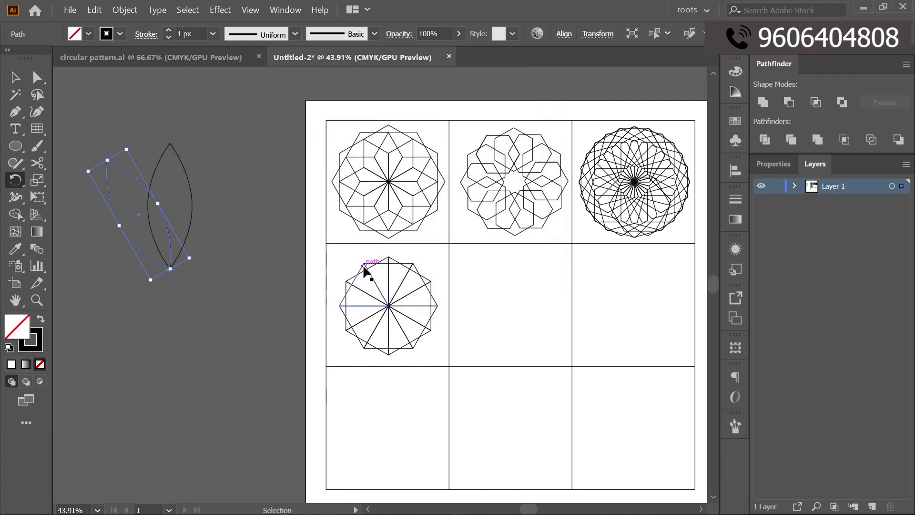
key(ctrl+d)
key(ctrl+d)
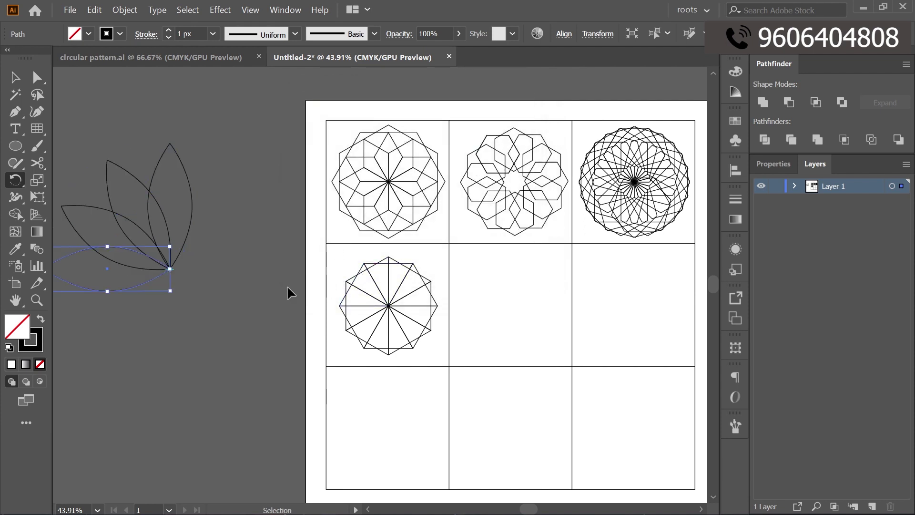
key(ctrl+d)
key(ctrl+d)
key(ctrl+d)
key(ctrl+d)
key(ctrl+d)
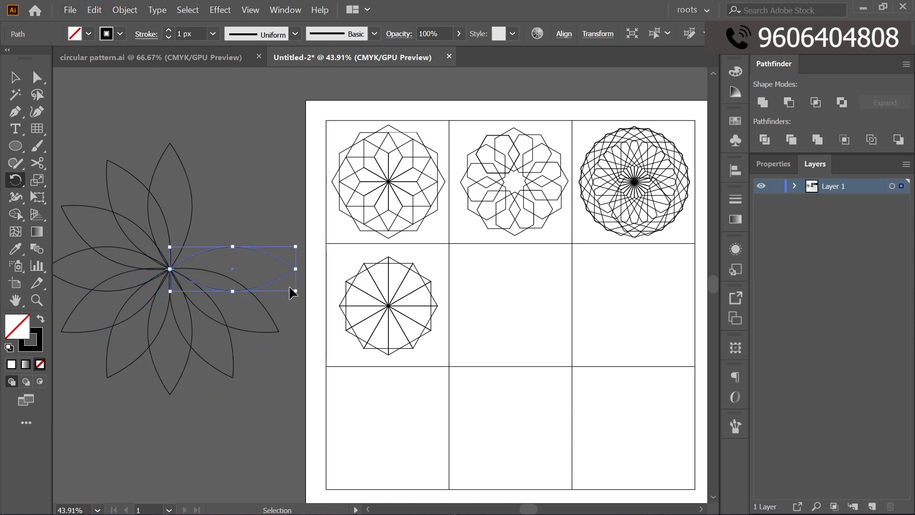
key(ctrl+d)
key(ctrl+d)
key(ctrl+d)
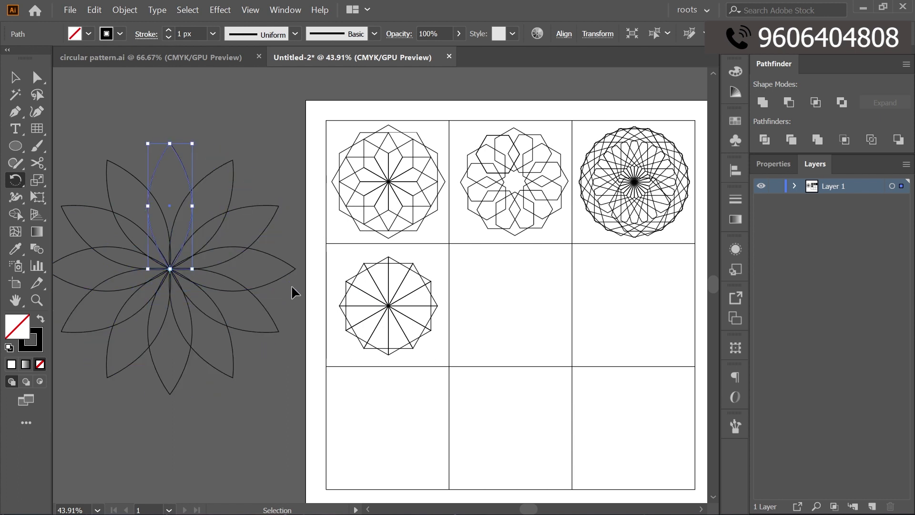
- Select all the flower petals and nudge them slightly up and right
click(15, 78)
click(248, 261)
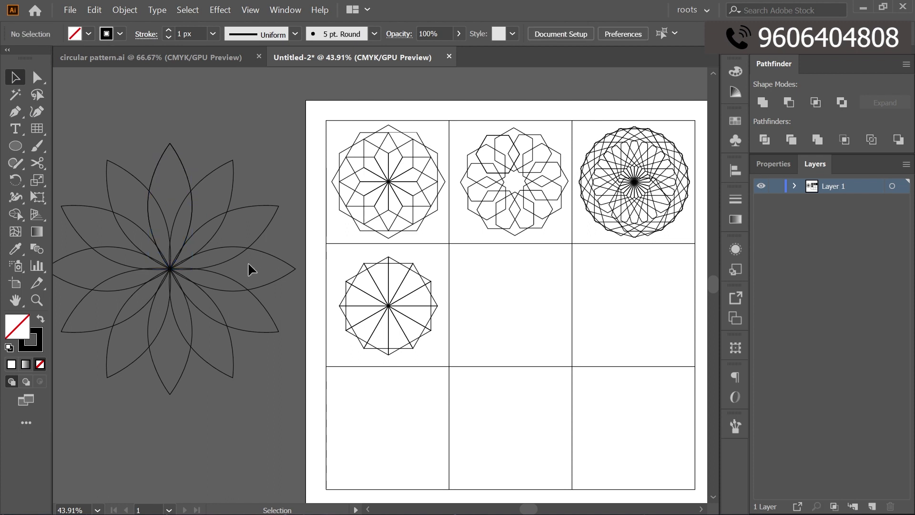
key(ctrl+a)
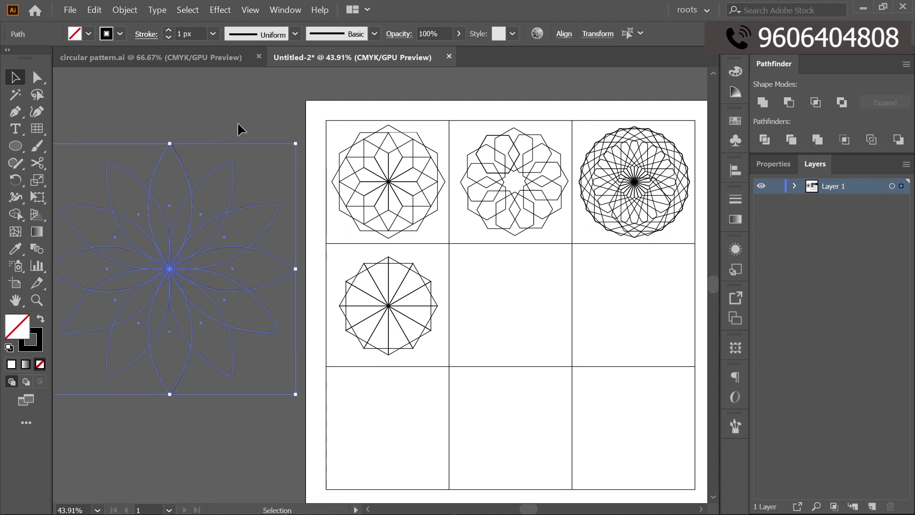
click(248, 138)
key(ctrl+a)
drag(172, 271, 180, 266)
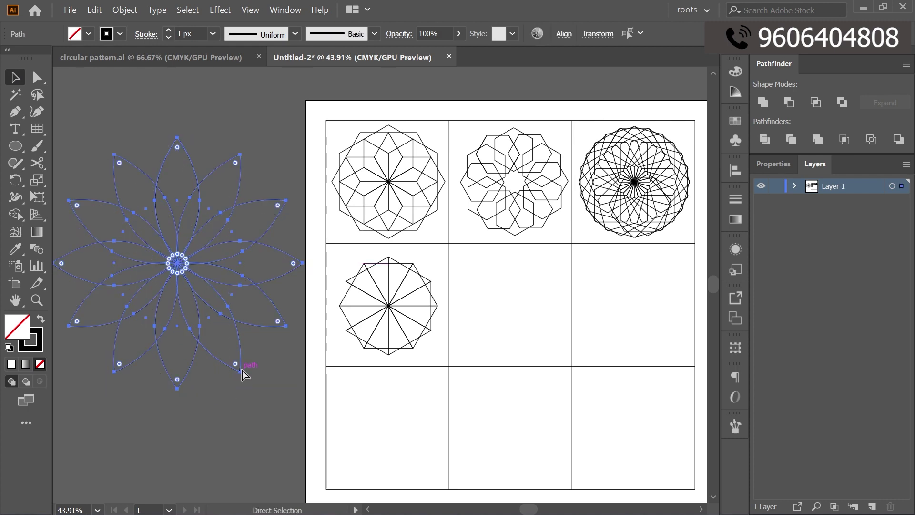
- Zoom out and move the petal flower further left
key(ctrl+minus)
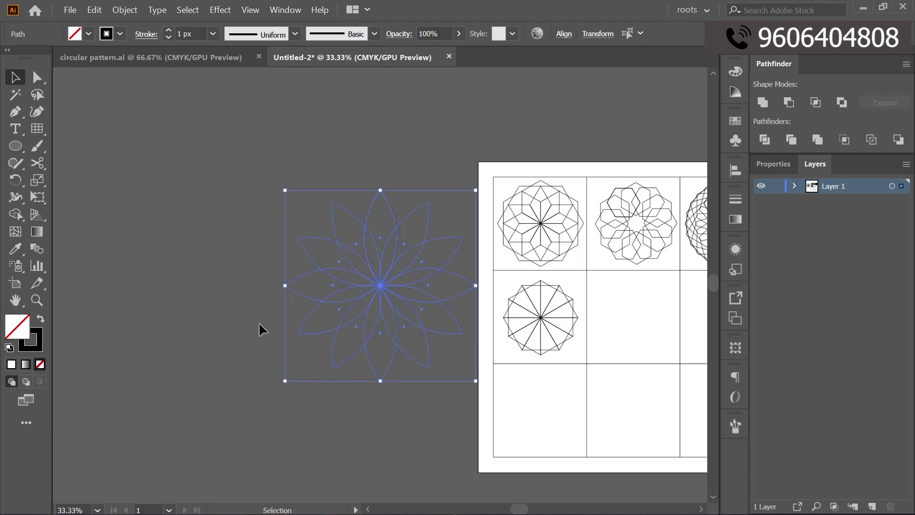
drag(378, 286, 326, 286)
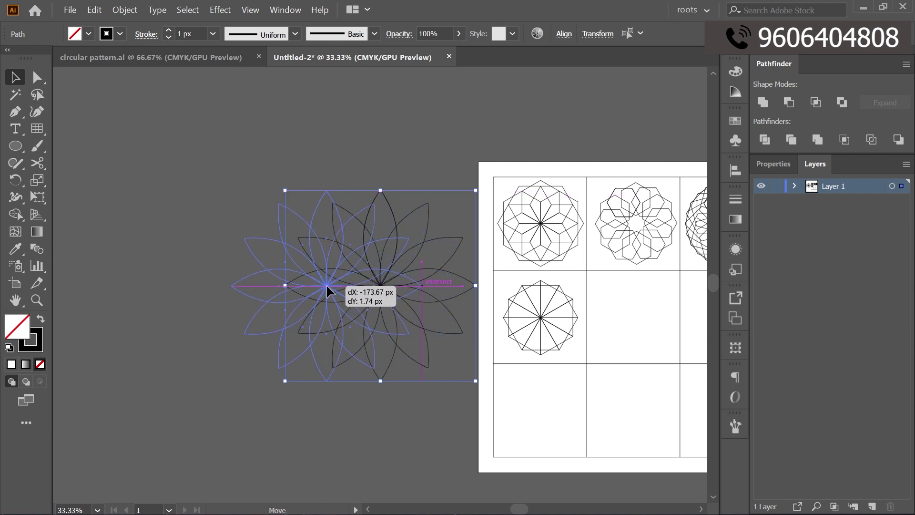
key(a)
key(v)
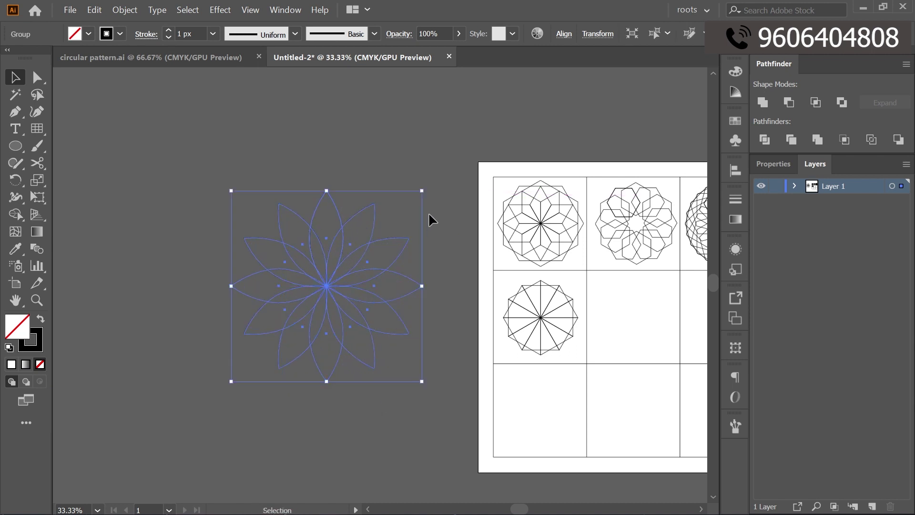
key(a)
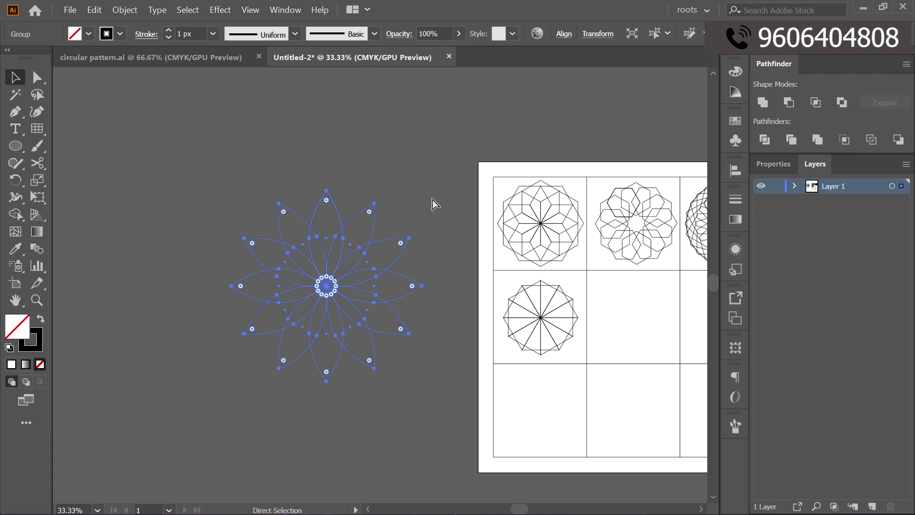
key(v)
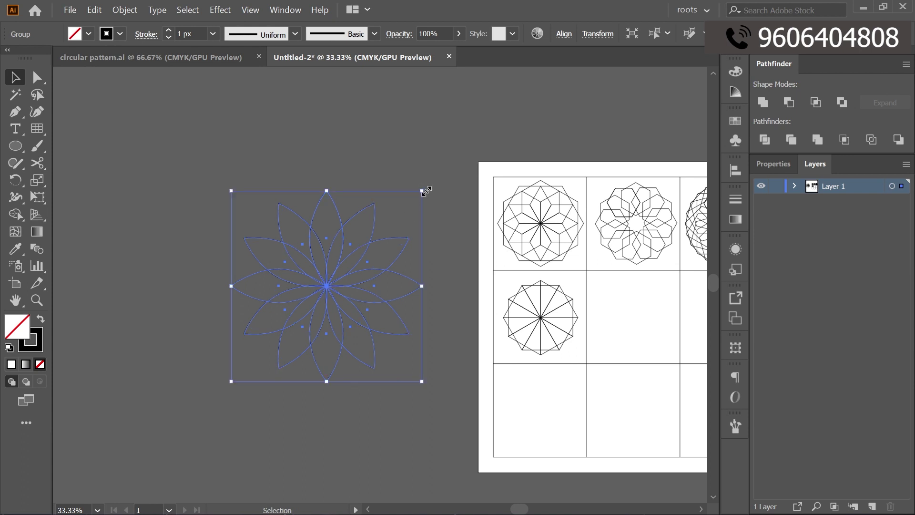
- Scale a smaller copy of the flower nested inside the original
drag(422, 191, 382, 219)
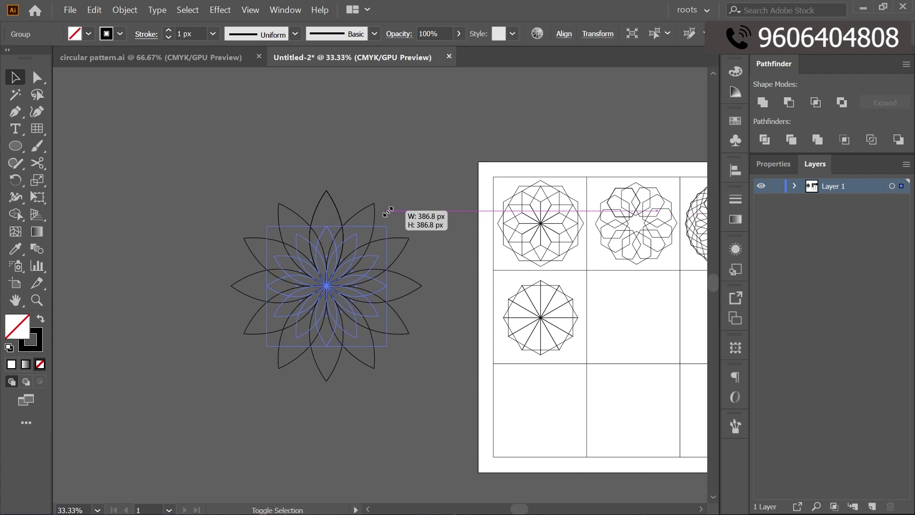
drag(381, 219, 387, 226)
click(439, 225)
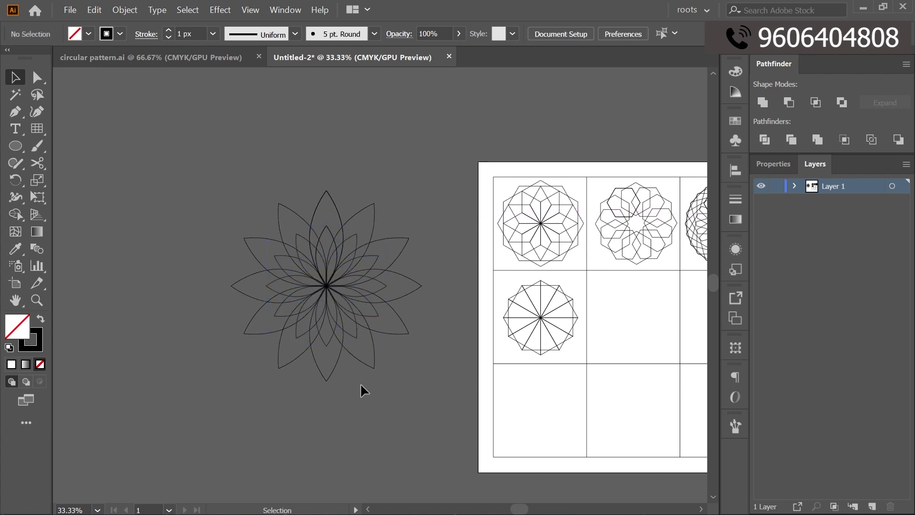
- Select the layered flower and move it over the grid's centre cell
click(262, 296)
key(a)
key(v)
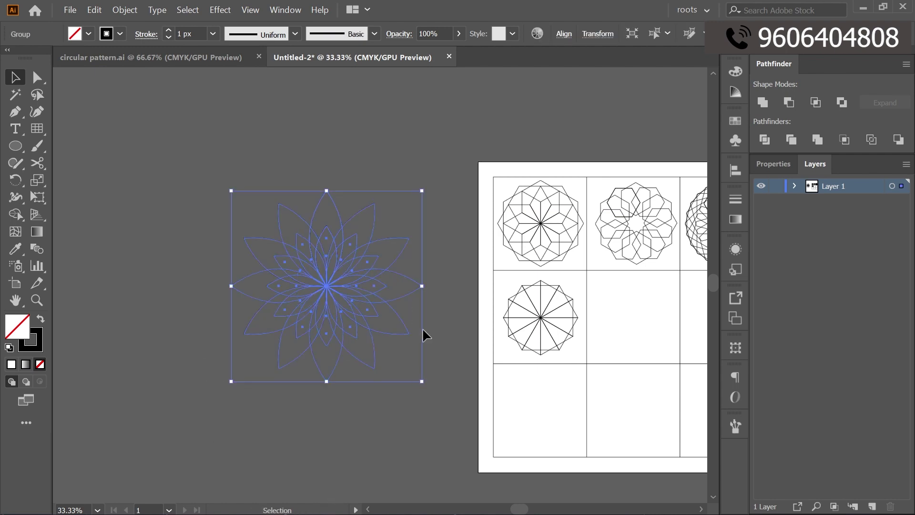
click(442, 198)
drag(326, 286, 636, 317)
drag(659, 477, 490, 419)
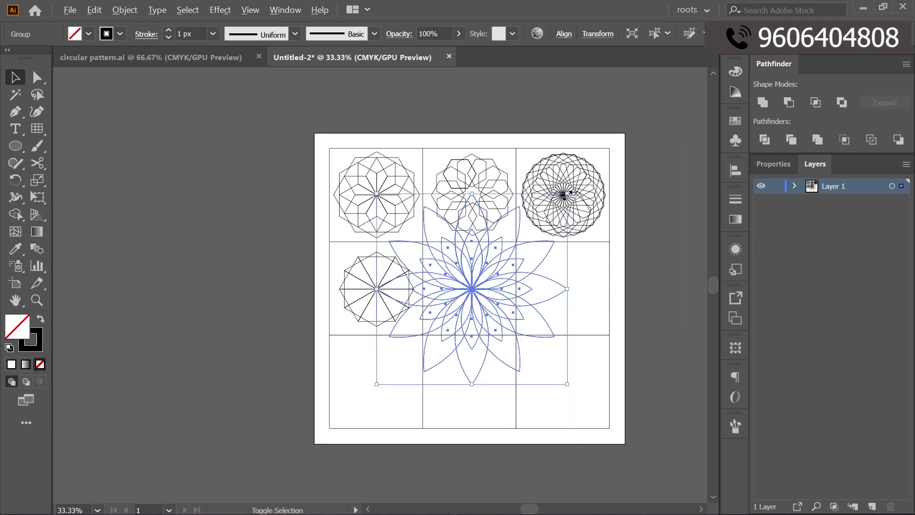
- Shrink the layered flower into the centre cell, then zoom in and pan over the grid
drag(568, 194, 514, 249)
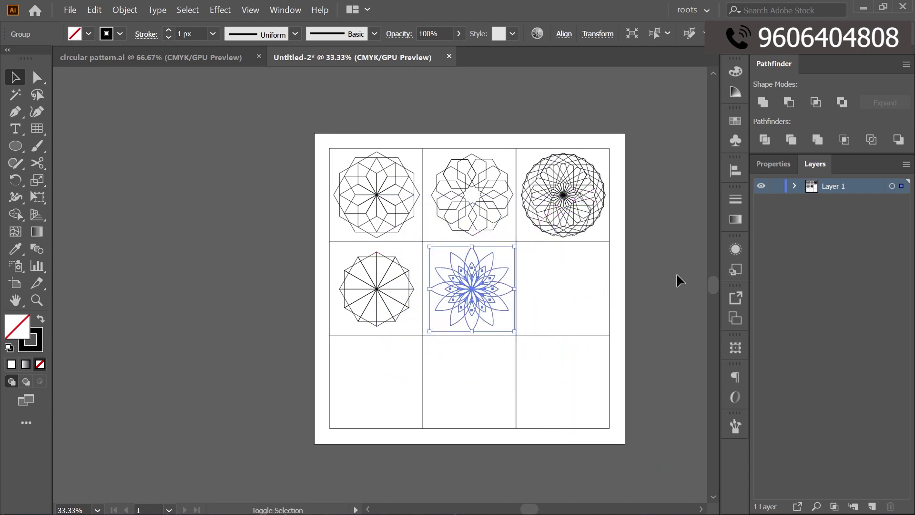
click(667, 269)
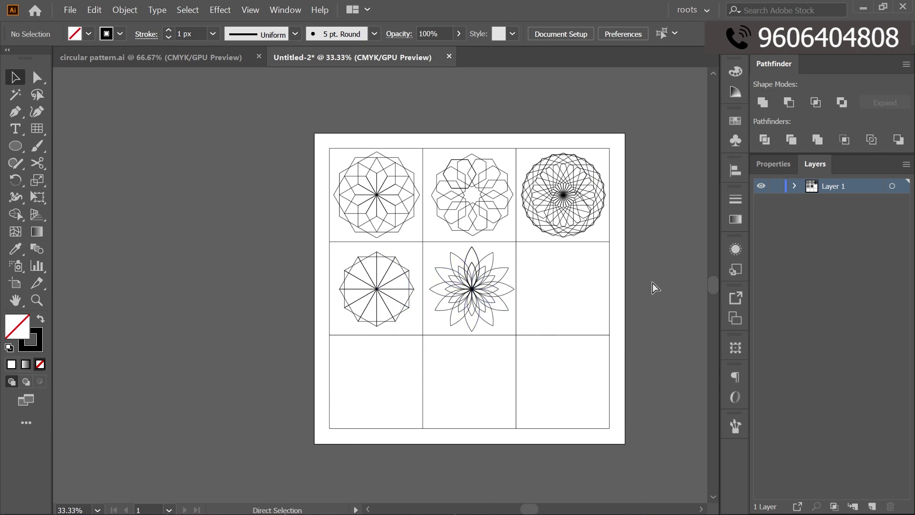
key(ctrl+plus)
key(ctrl+plus)
scroll(657, 278, right, 3)
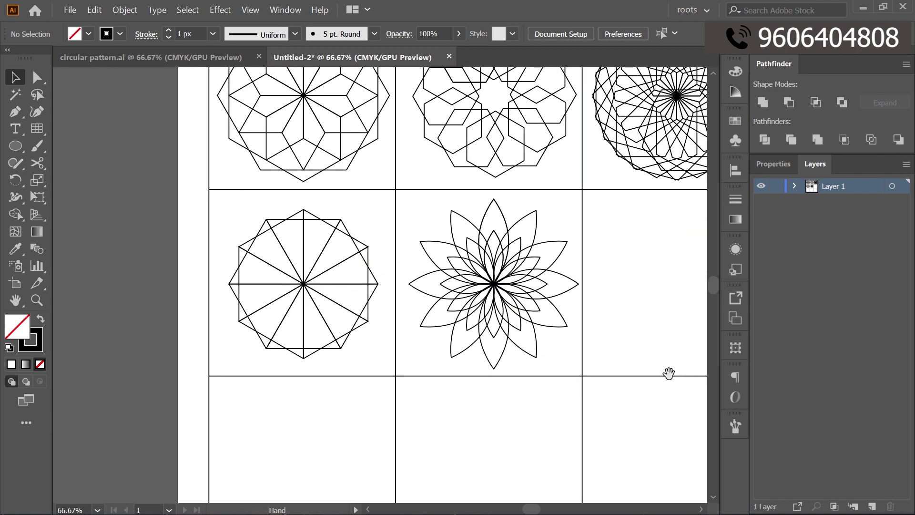
scroll(635, 364, up, 1)
scroll(574, 323, right, 2)
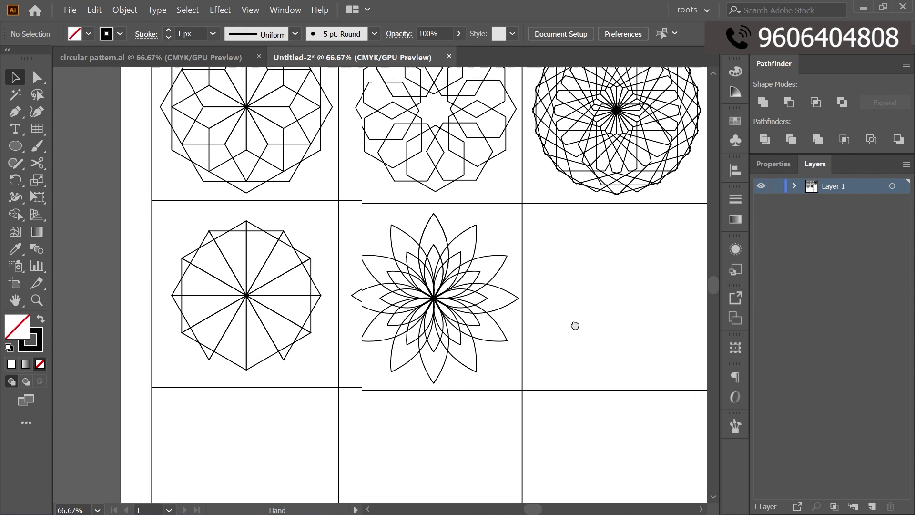
drag(583, 318, 609, 295)
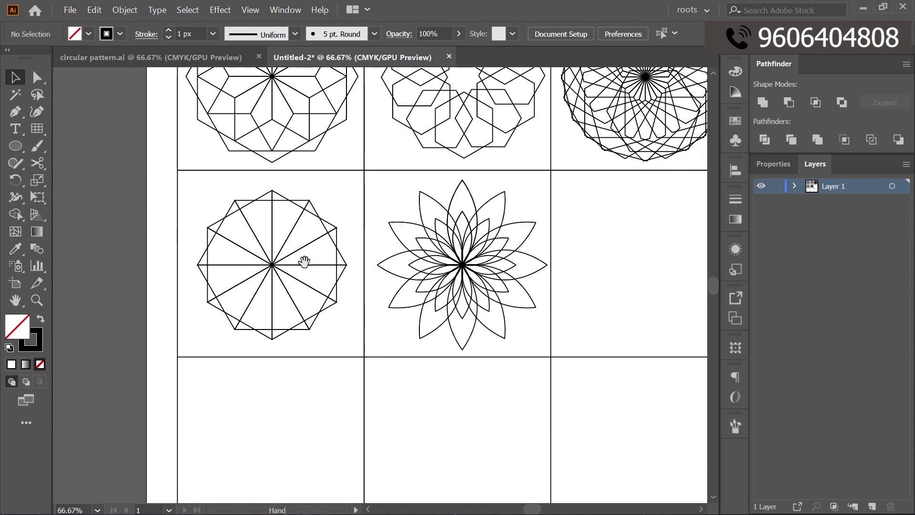
scroll(303, 262, left, 3)
click(16, 146)
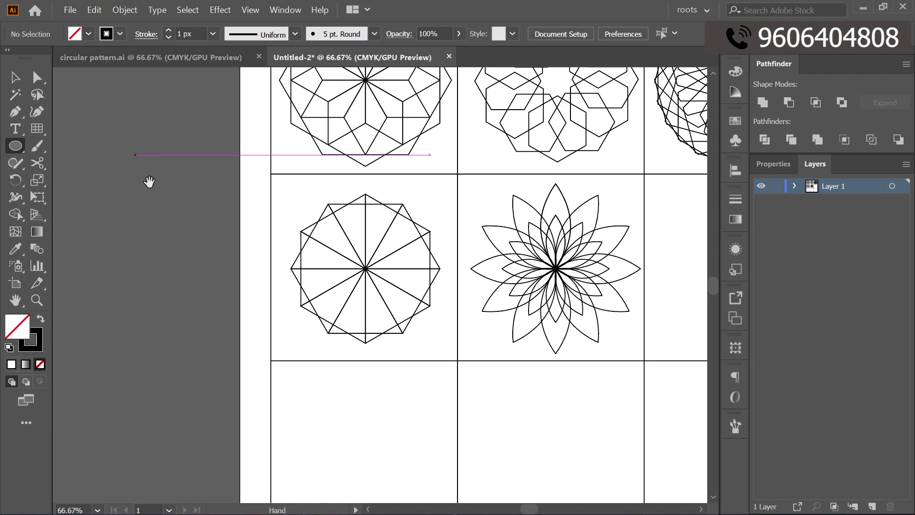
- Draw another tall narrow ellipse on the pasteboard left of the artboard
drag(147, 184, 314, 200)
drag(237, 165, 276, 289)
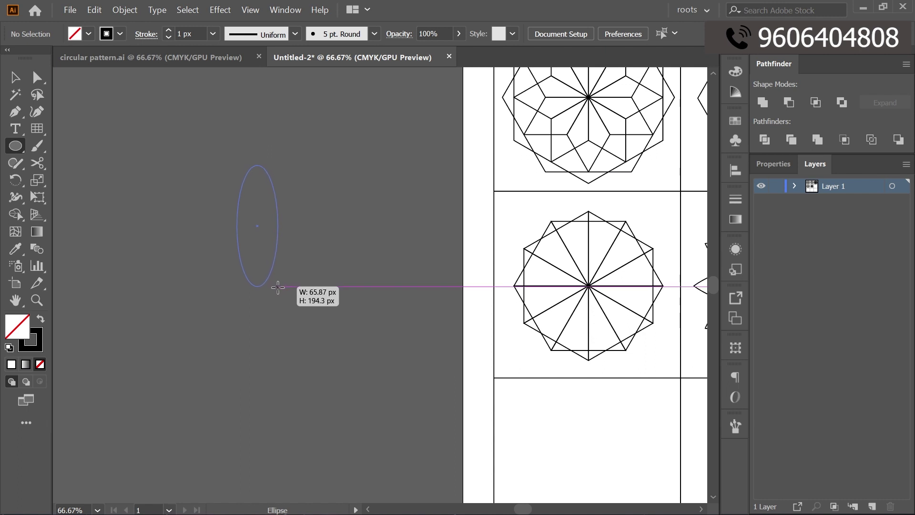
drag(275, 288, 275, 286)
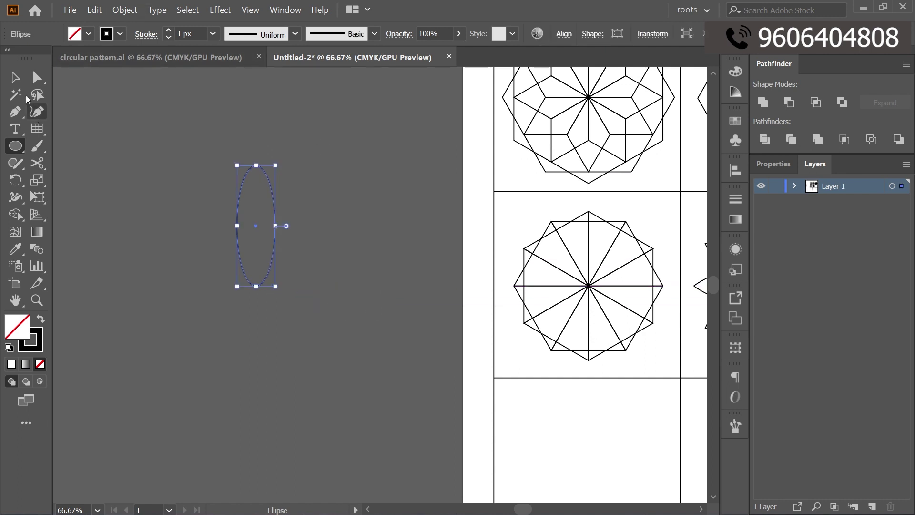
- Sharpen the ellipse's top and bottom anchors into corners and preview a 30° rotation
click(38, 75)
click(256, 166)
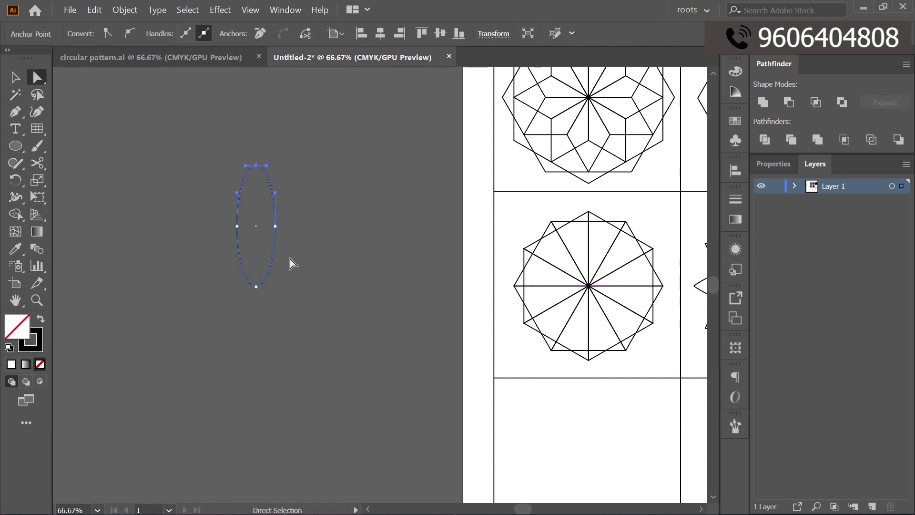
shift+click(256, 286)
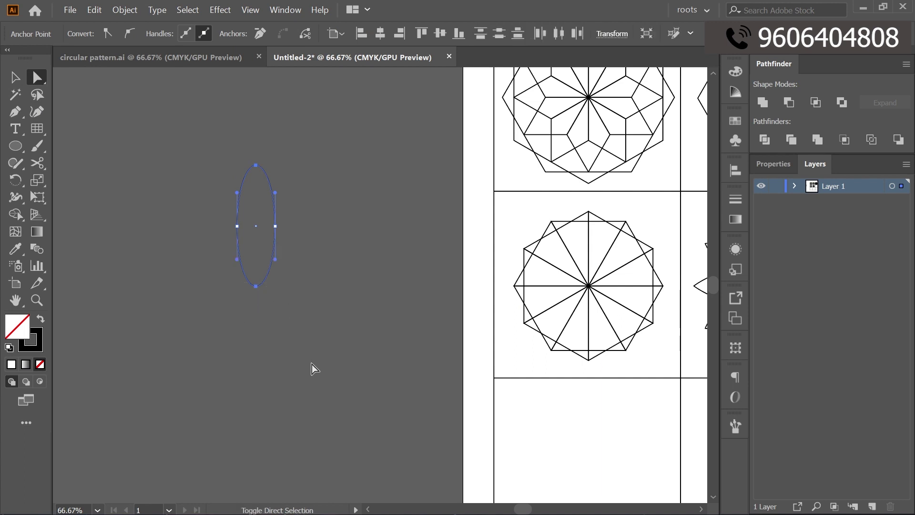
click(108, 34)
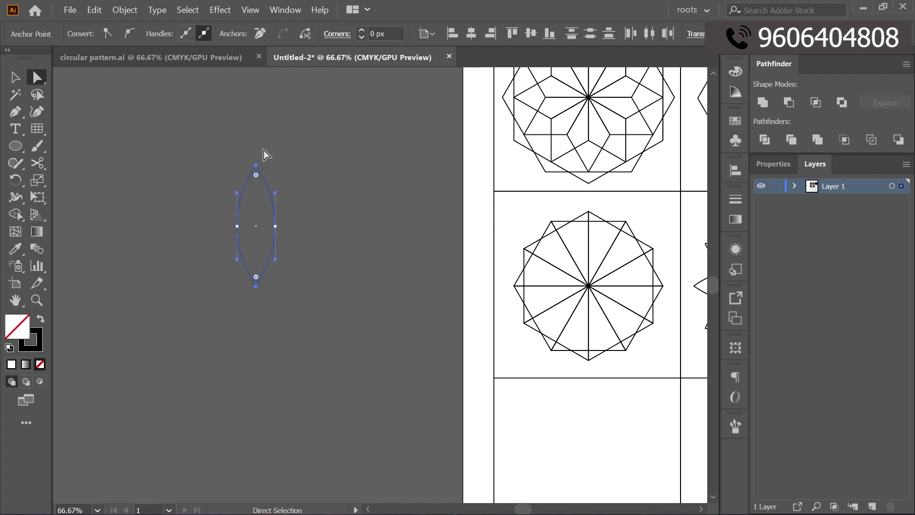
click(259, 288)
key(r)
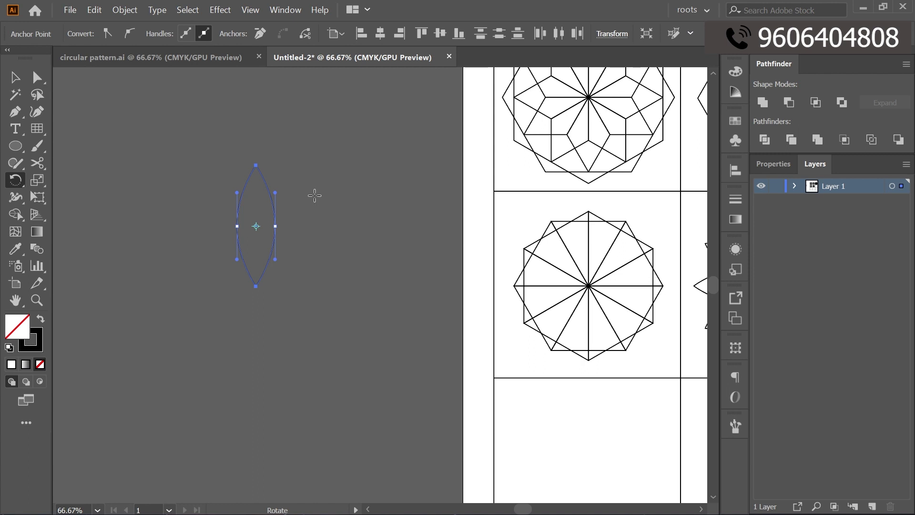
key(Return)
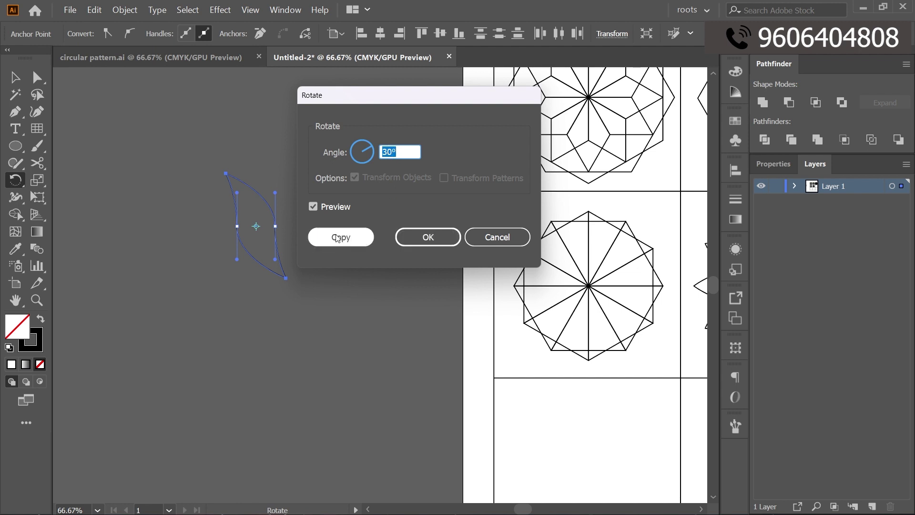
- Apply the 30° rotation to the petal's anchors, producing a curved leaf
click(428, 237)
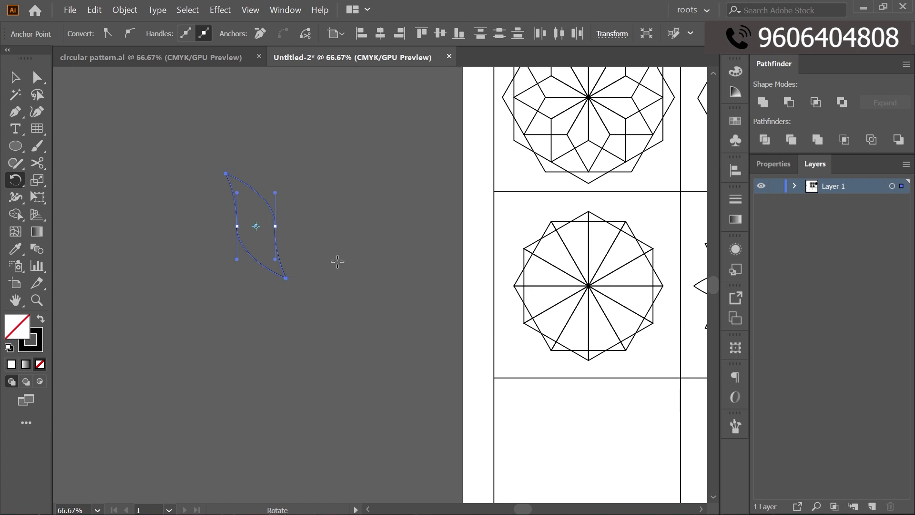
key(v)
click(334, 278)
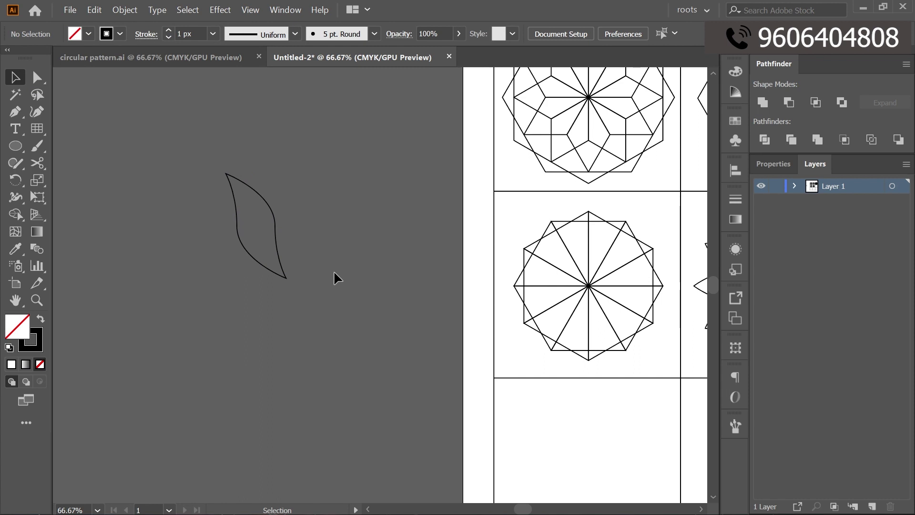
click(235, 249)
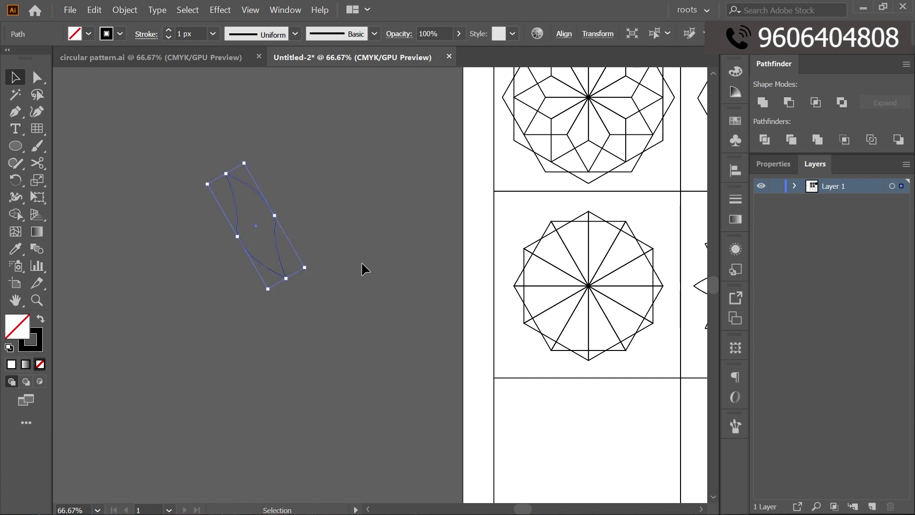
- Rotate-copy the leaf around its bottom tip repeatedly, undoing the one extra copy
key(r)
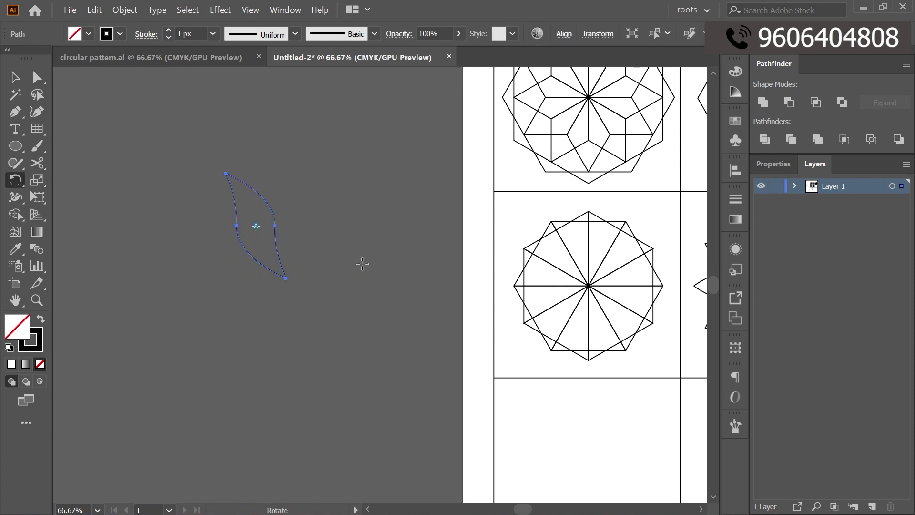
alt+click(286, 278)
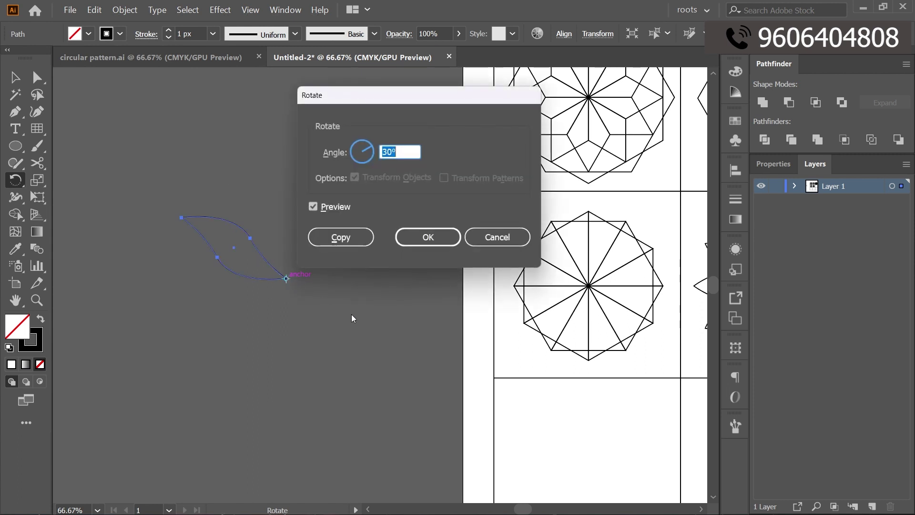
click(346, 238)
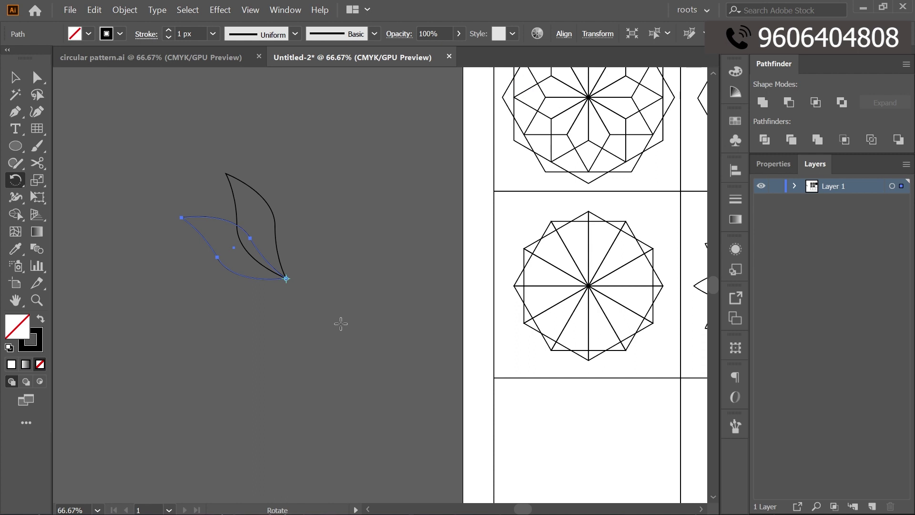
key(ctrl)
key(ctrl+d)
key(ctrl+d)
key(ctrl+d)
key(ctrl+d)
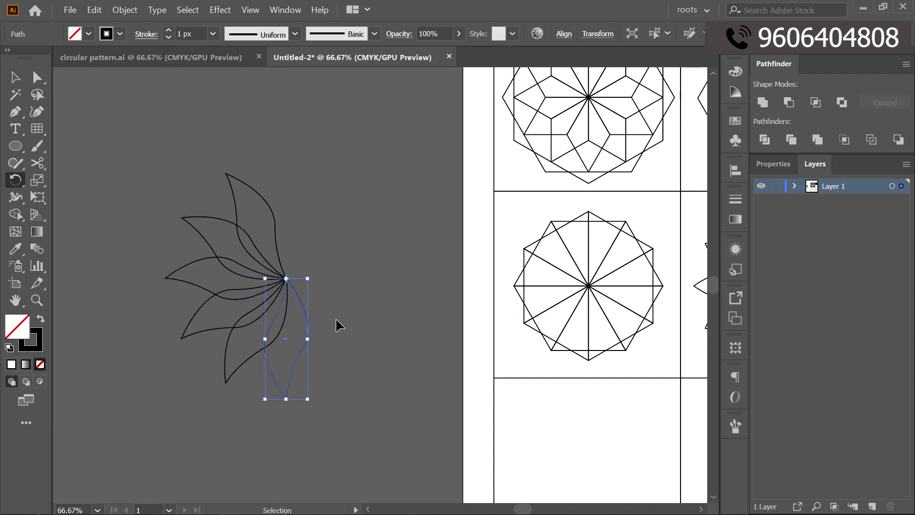
key(ctrl+d)
key(ctrl+d)
key(ctrl+d)
key(ctrl+d)
key(ctrl+d)
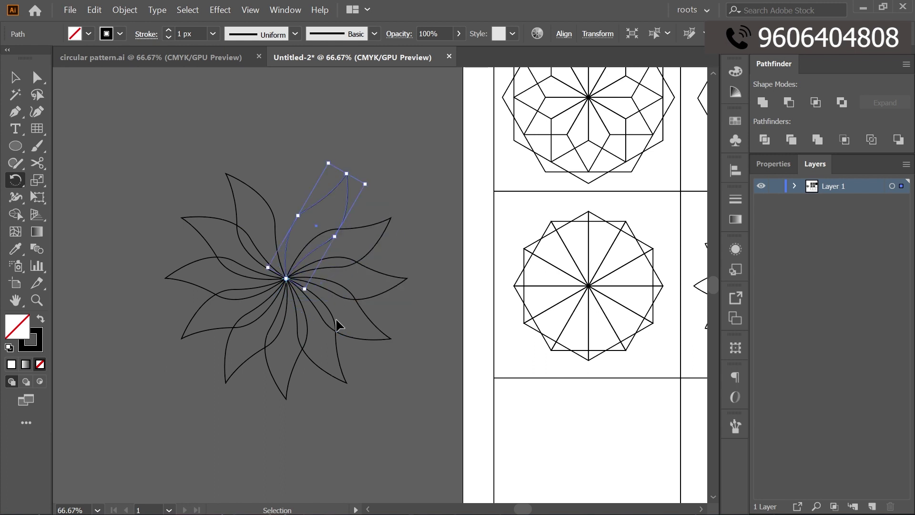
key(ctrl+d)
key(ctrl+z)
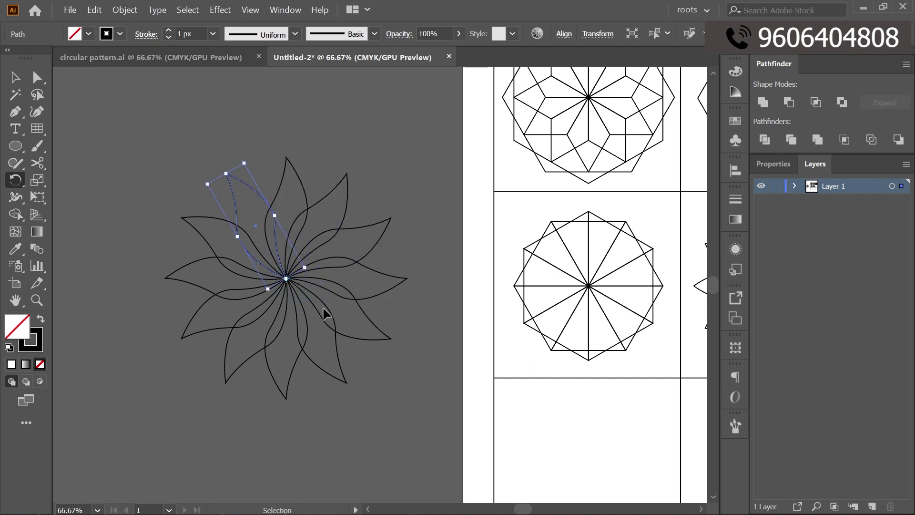
- Select all the leaf paths, group them, and zoom out to the artboard
key(v)
click(380, 117)
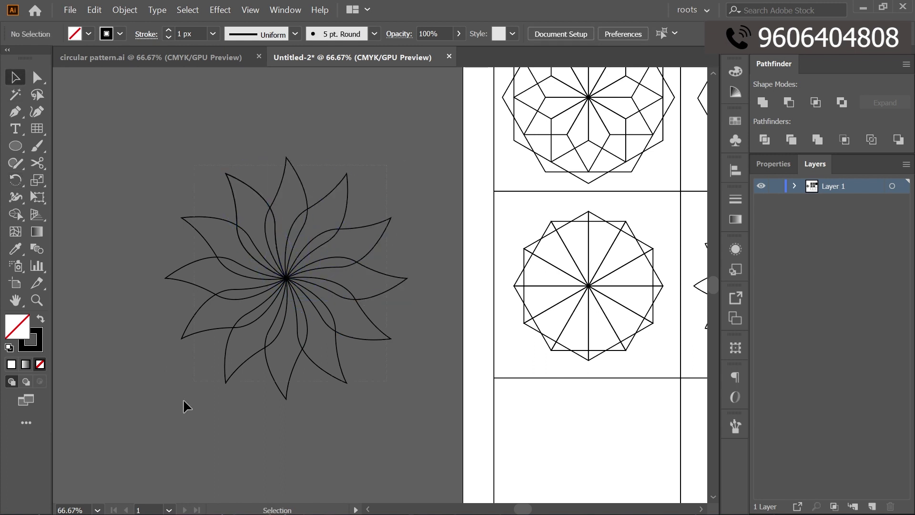
key(ctrl+a)
key(a)
key(ctrl+g)
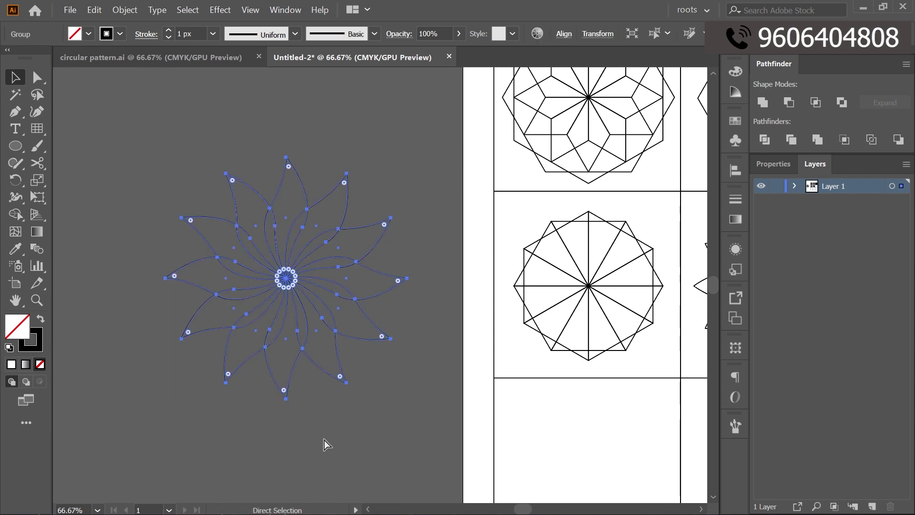
key(ctrl+minus)
key(ctrl+minus)
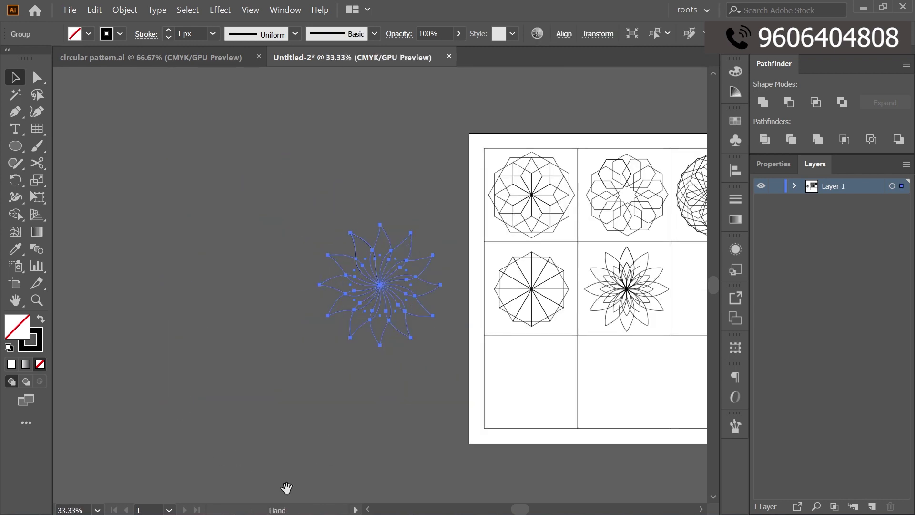
- Move the pinwheel flower into the right-middle cell, scale it down, and compare with the reference
drag(286, 483, 188, 445)
key(v)
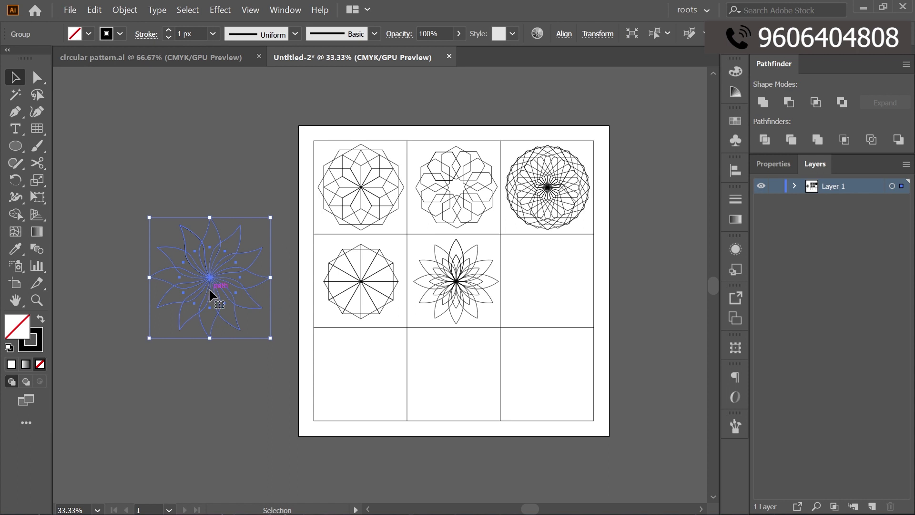
drag(211, 275, 551, 285)
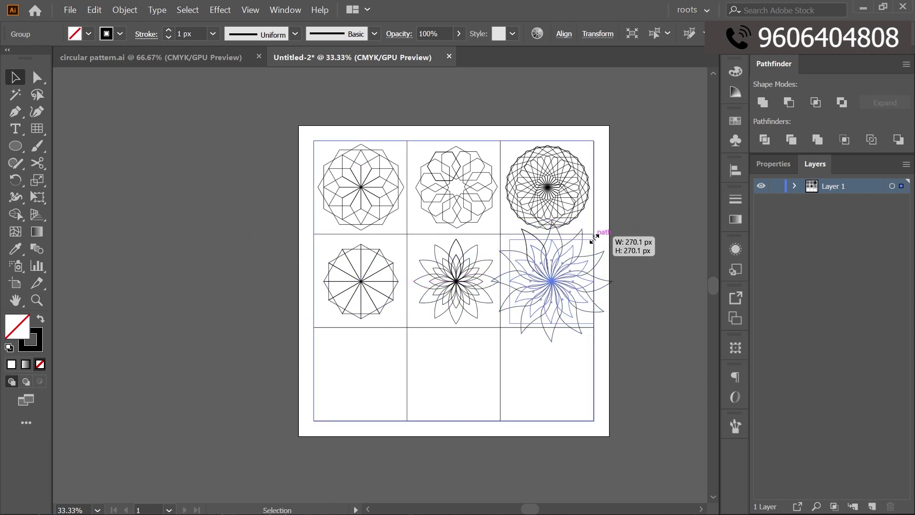
drag(612, 221, 594, 239)
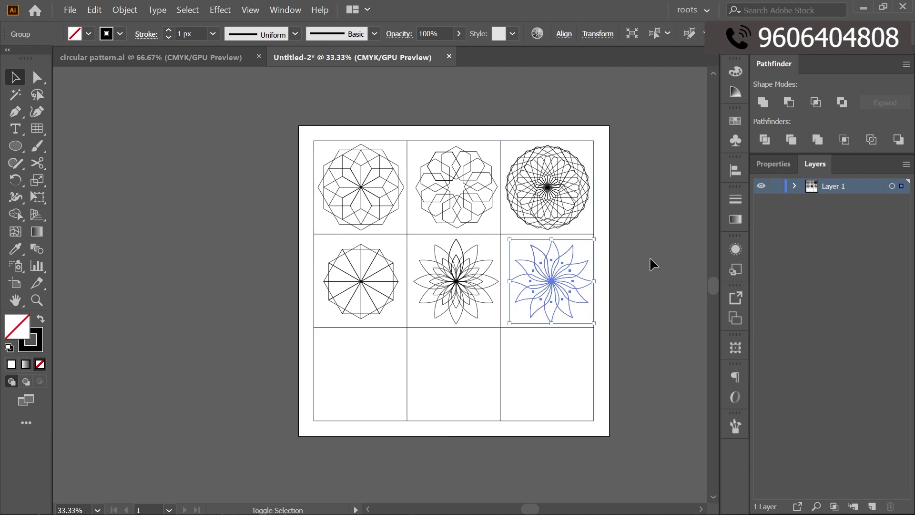
click(652, 305)
click(179, 60)
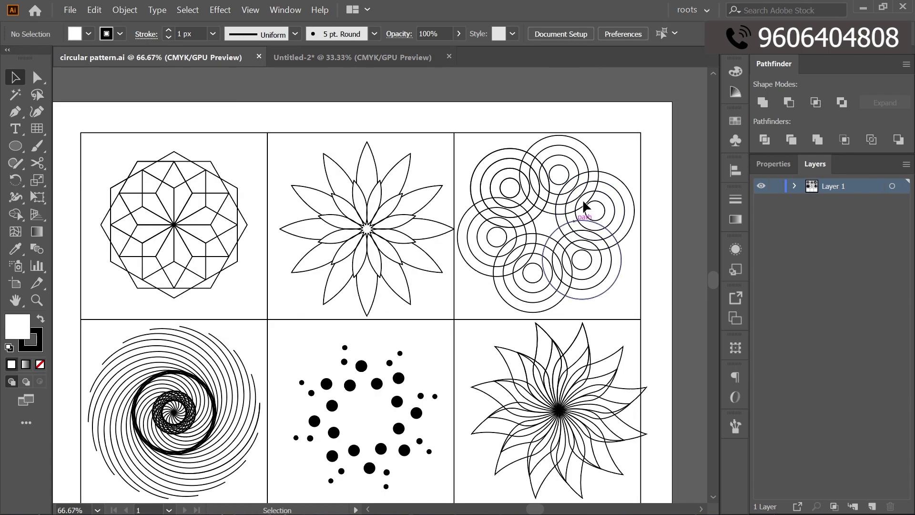
click(362, 61)
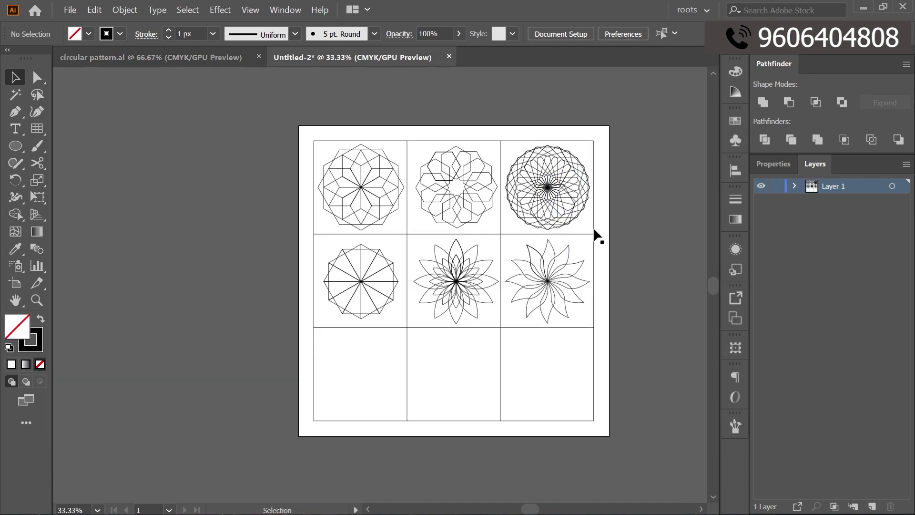
click(37, 129)
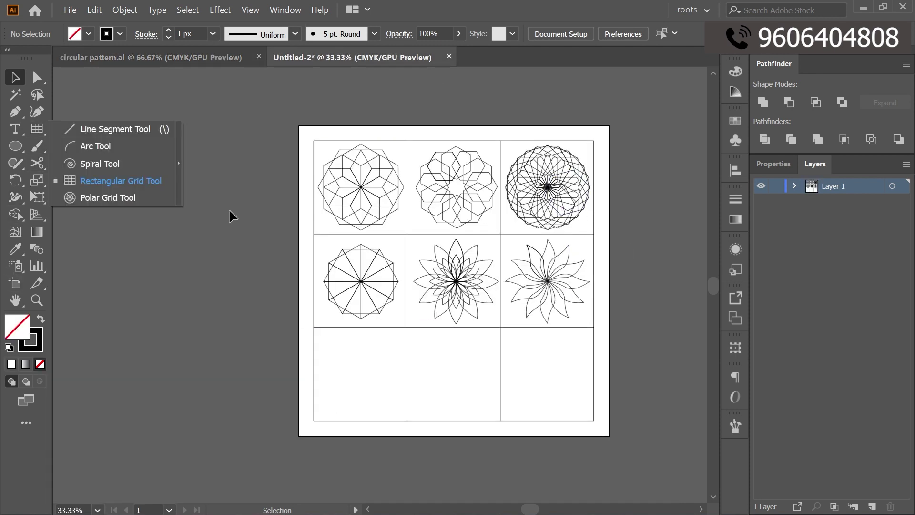
- Start dragging a polar grid on the pasteboard, adjusting its ring count with Up/Down
click(108, 200)
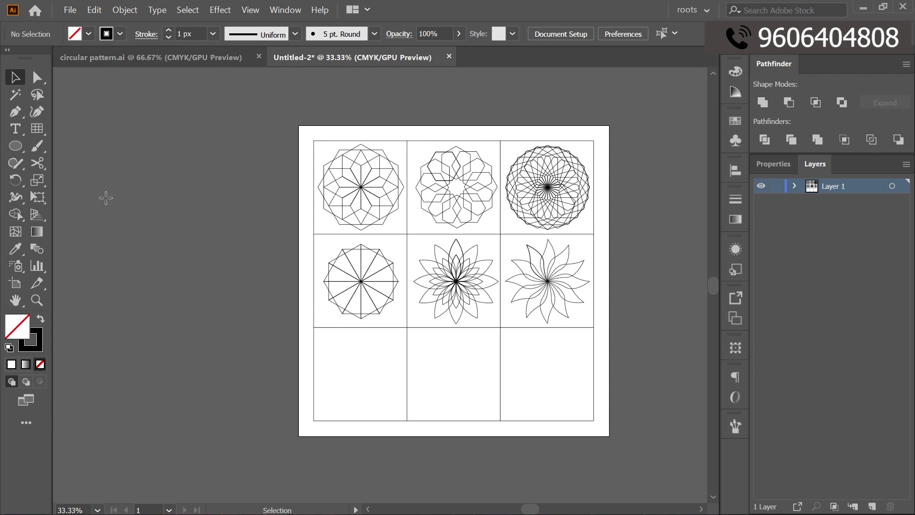
mouse_move(140, 174)
mouse_down()
mouse_move(227, 282)
mouse_move(266, 292)
mouse_up()
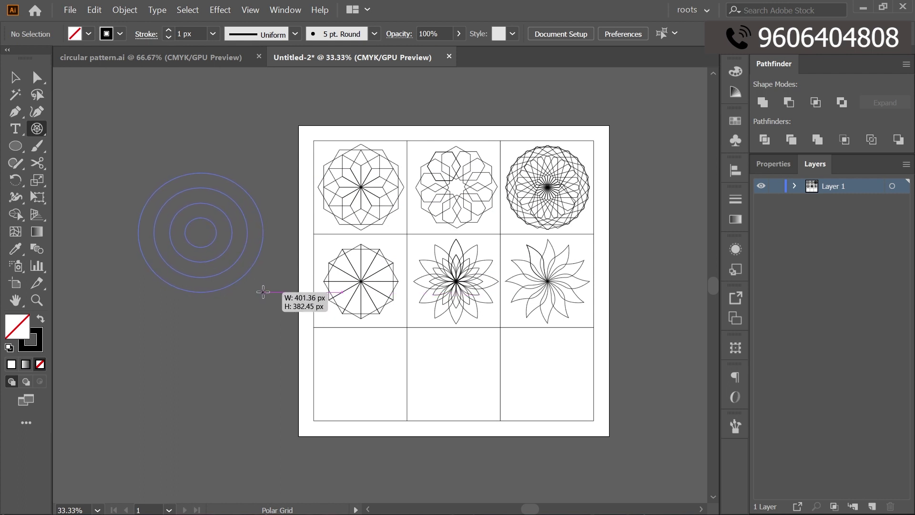
key(Up)
key(Up)
key(Up)
key(Up)
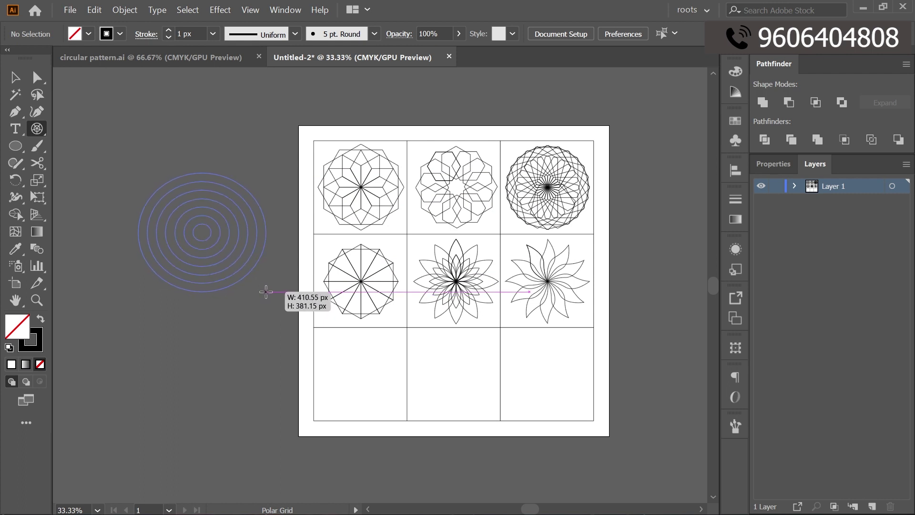
key(Down)
key(Down)
key(Down)
key(Down)
key(Down)
key(Up)
key(Up)
key(Up)
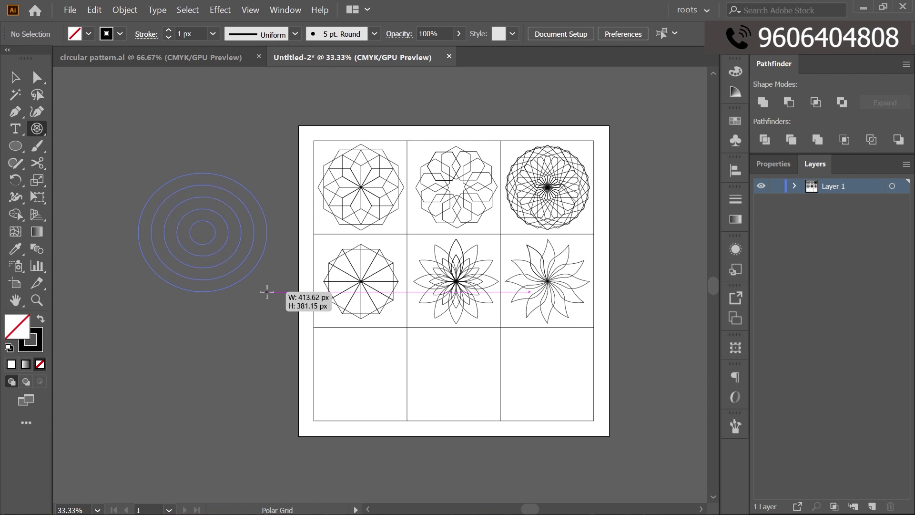
key(Down)
key(Down)
key(Down)
drag(267, 291, 267, 291)
drag(268, 292, 272, 307)
key(Up)
key(Up)
key(Up)
key(Up)
key(Up)
key(Up)
key(Up)
key(Down)
key(Down)
key(Down)
key(Down)
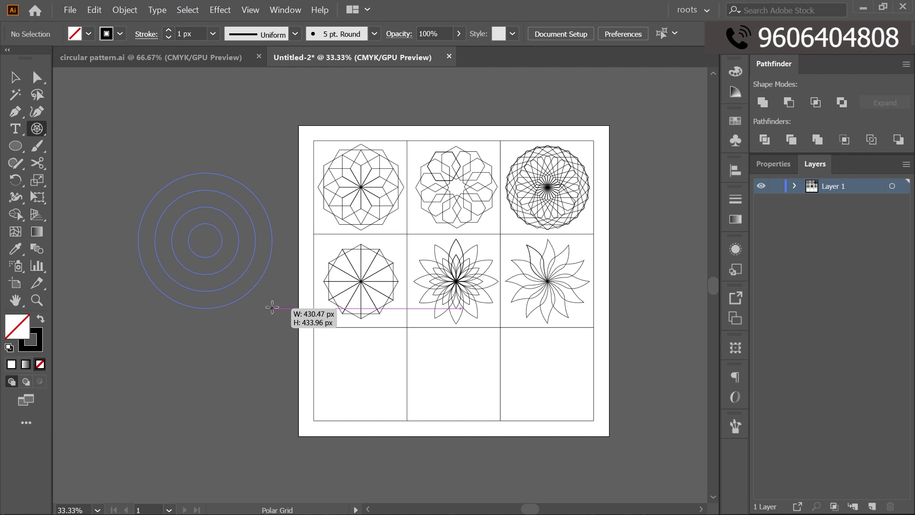
- Tune the grid's rings and remove all radial dividers while still dragging
key(Right)
key(Right)
key(Right)
drag(272, 307, 273, 307)
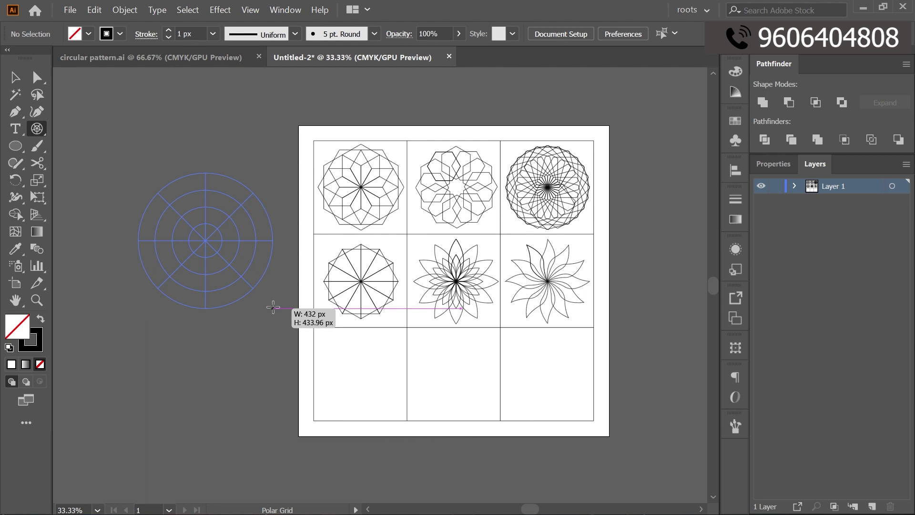
drag(273, 307, 273, 307)
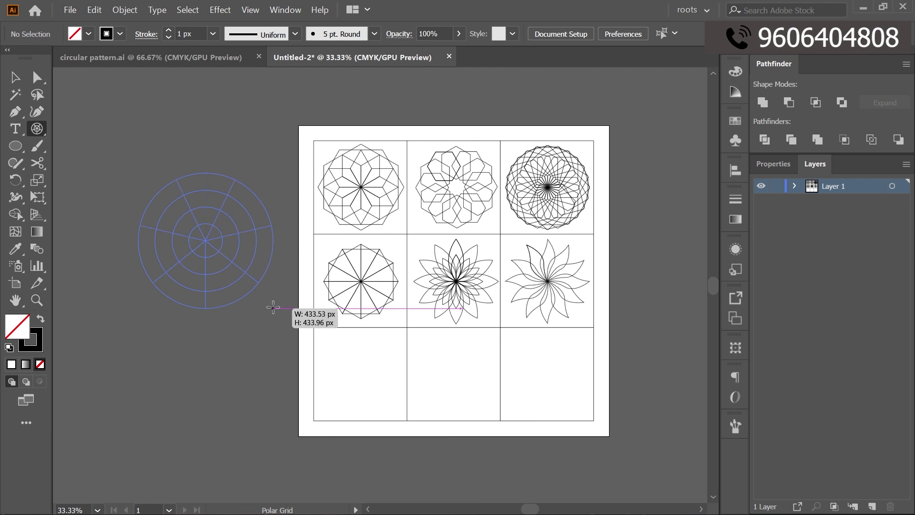
key(Right)
key(Right)
key(Right)
key(Right)
key(Right)
drag(273, 307, 273, 307)
key(Up)
key(Up)
key(Up)
key(Up)
key(Right)
key(Right)
key(Up)
key(Right)
key(Left)
key(Left)
key(Down)
key(Left)
key(Left)
key(Down)
key(Left)
key(Left)
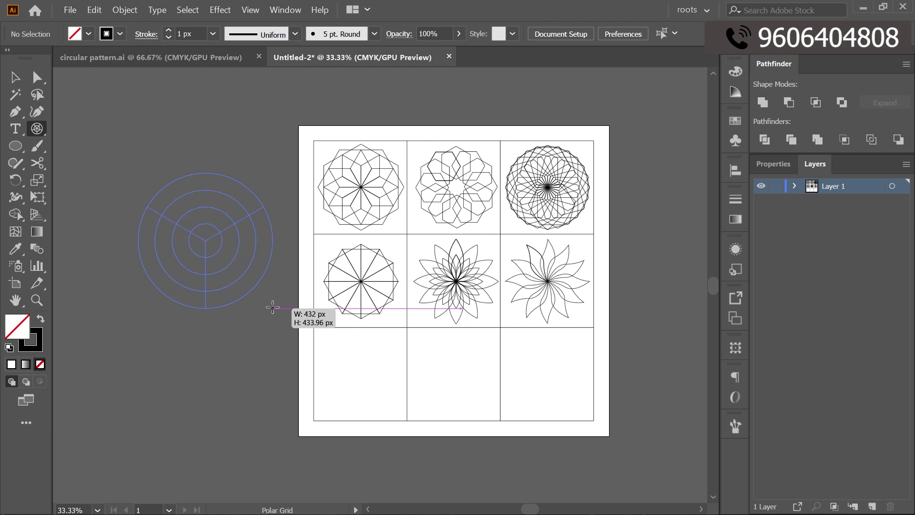
drag(273, 307, 273, 307)
key(Left)
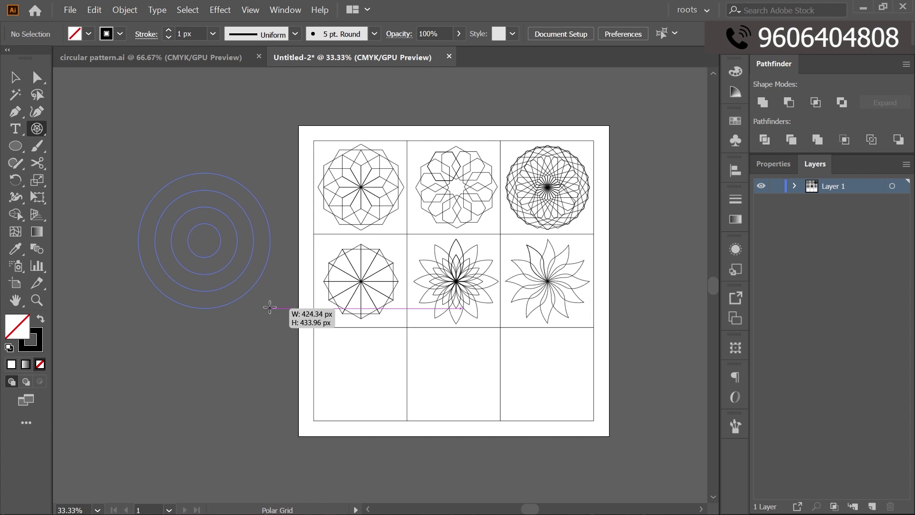
- Resize and release the polar grid, leaving four concentric circles
mouse_move(273, 307)
mouse_down()
mouse_move(264, 311)
mouse_move(247, 211)
mouse_move(209, 237)
mouse_move(231, 266)
mouse_up()
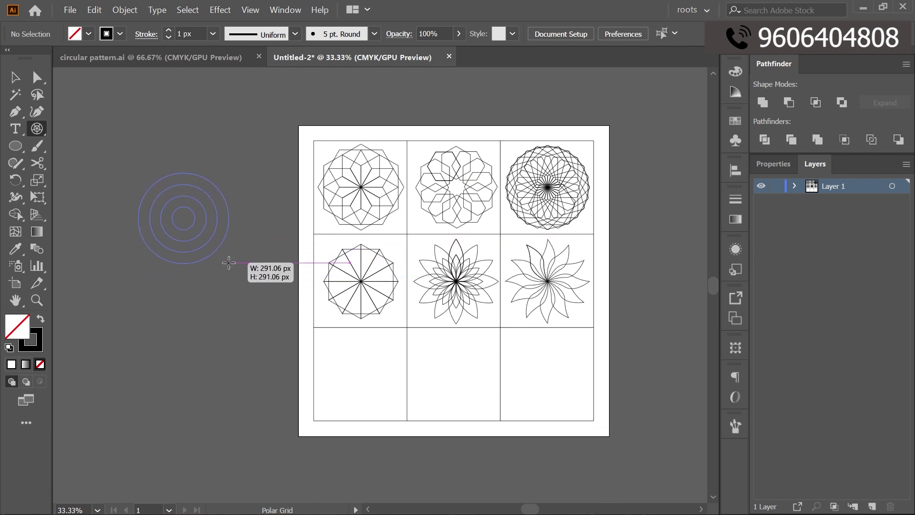
drag(231, 265, 232, 266)
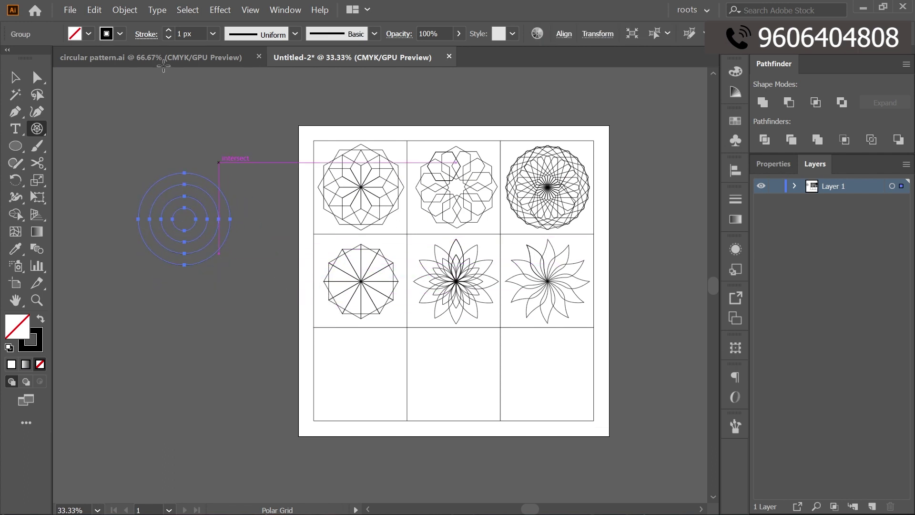
click(15, 77)
click(288, 171)
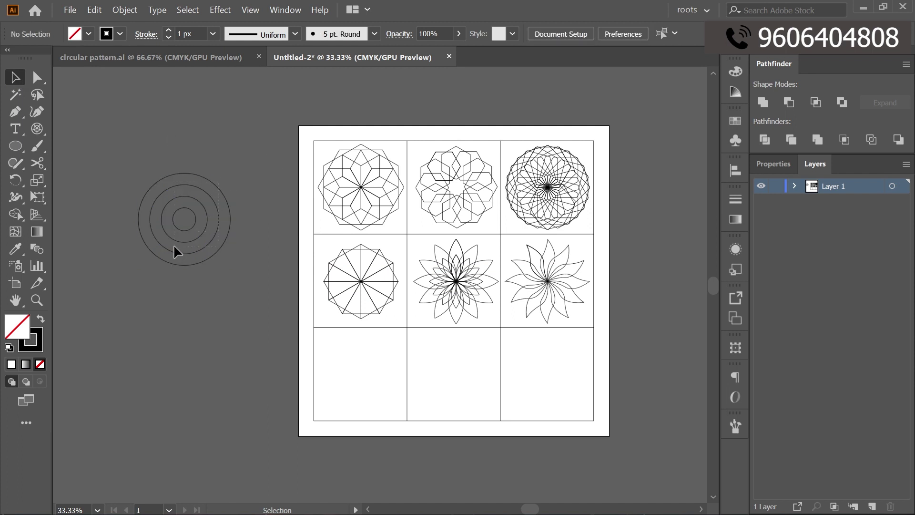
- Make six sets of concentric circles with 60° rotated copies around a point below them
click(184, 214)
drag(191, 208, 200, 173)
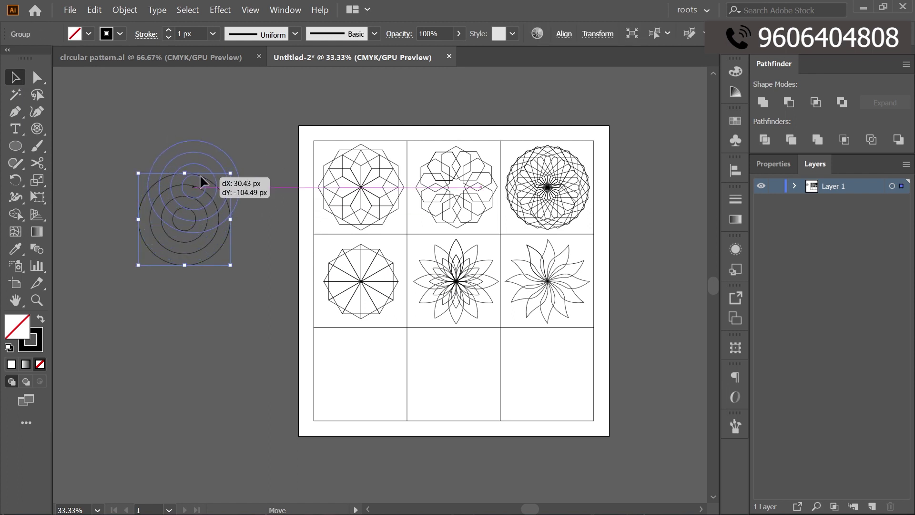
click(276, 148)
drag(153, 232, 253, 218)
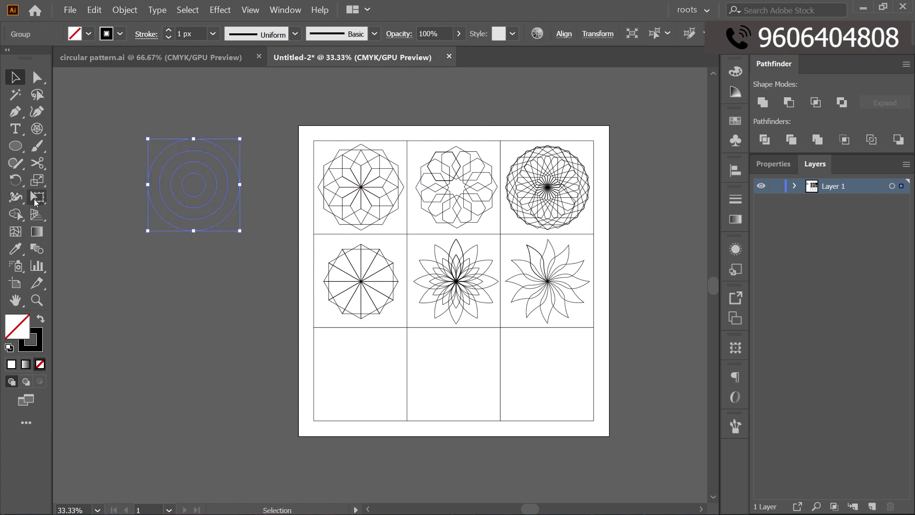
key(r)
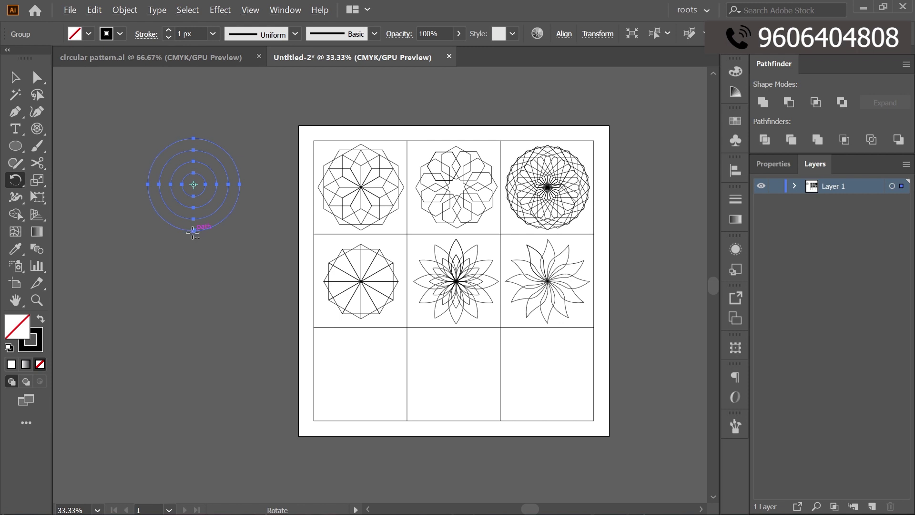
alt+click(193, 259)
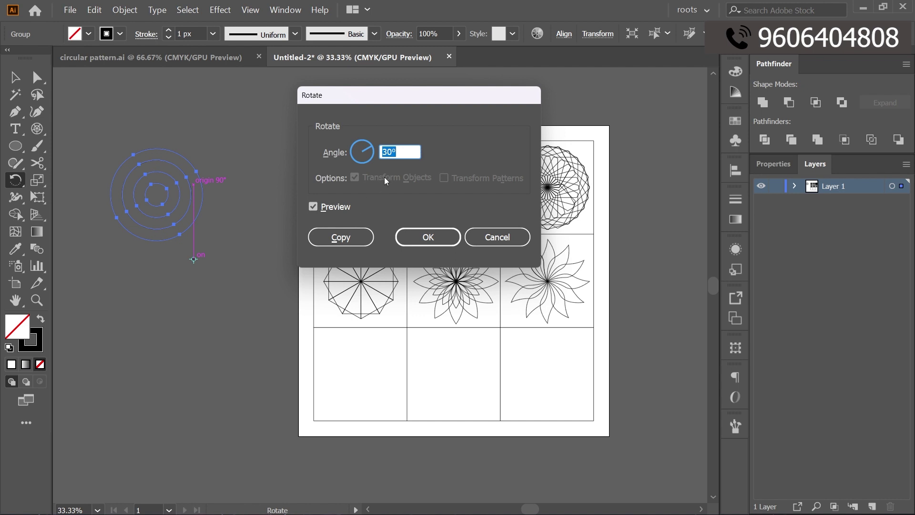
text(60)
click(349, 239)
key(v)
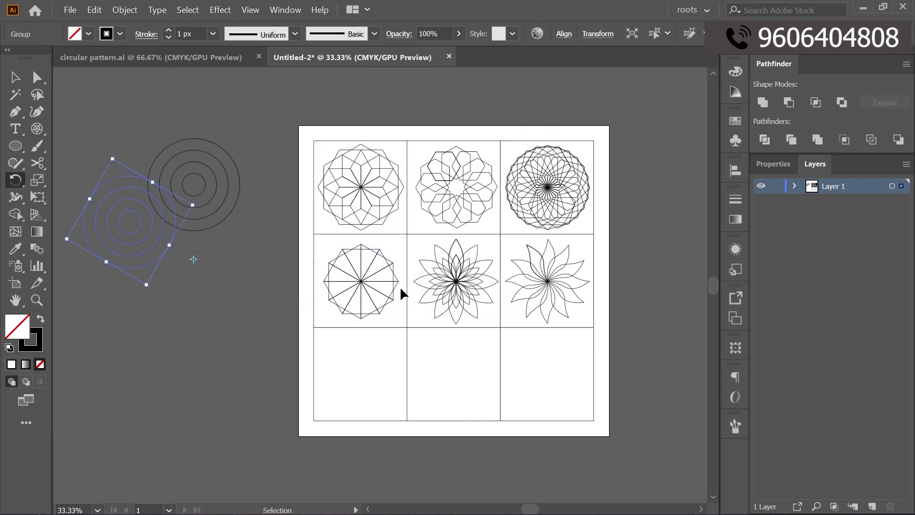
key(ctrl+d)
key(ctrl+d)
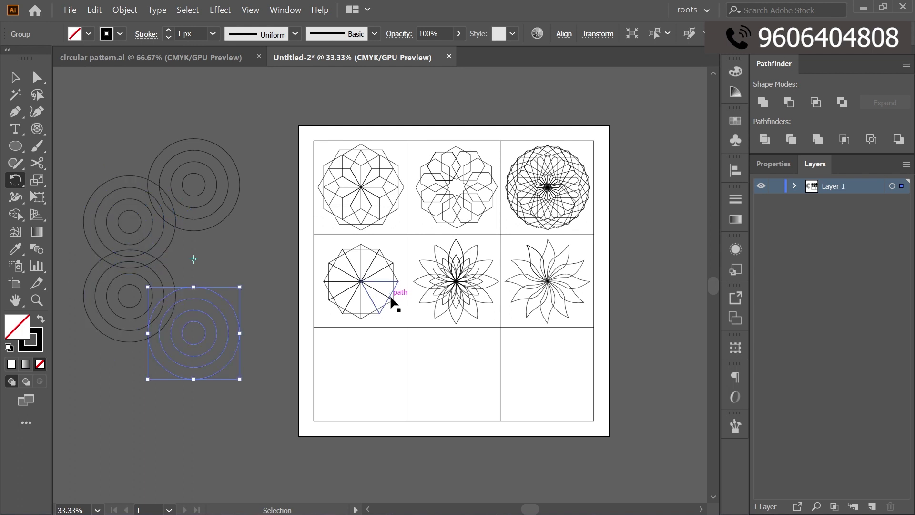
key(ctrl+d)
key(ctrl+d)
key(ctrl+d)
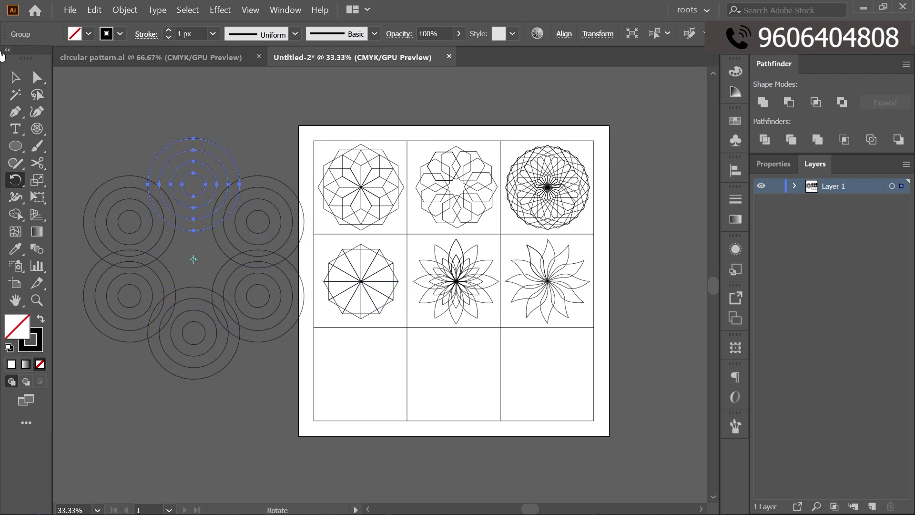
- Shrink the six-ring rosette and move it into the bottom-left grid cell
click(15, 77)
click(272, 146)
drag(272, 146, 86, 377)
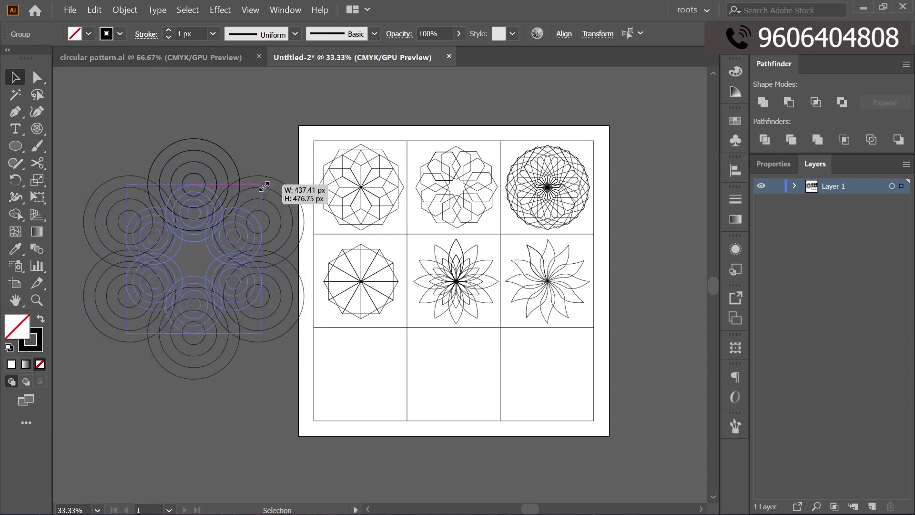
drag(304, 139, 233, 215)
drag(193, 264, 363, 377)
click(531, 368)
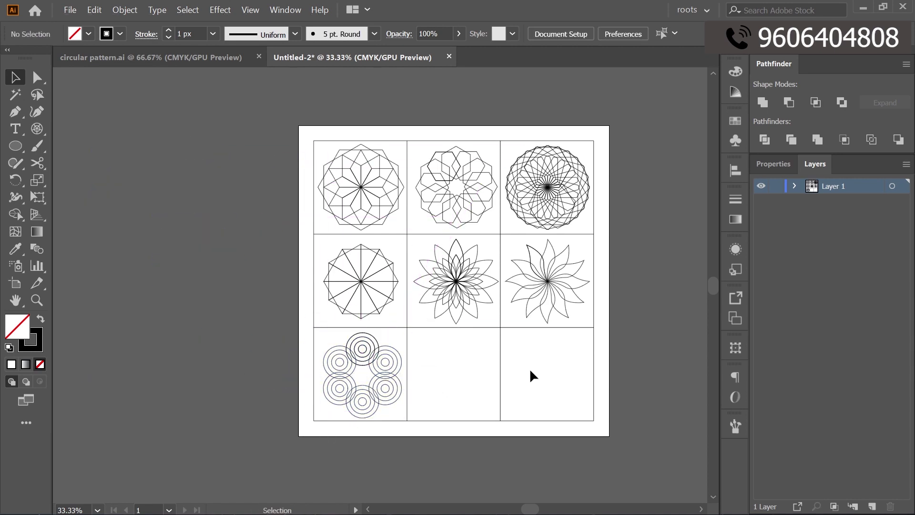
key(ctrl+Tab)
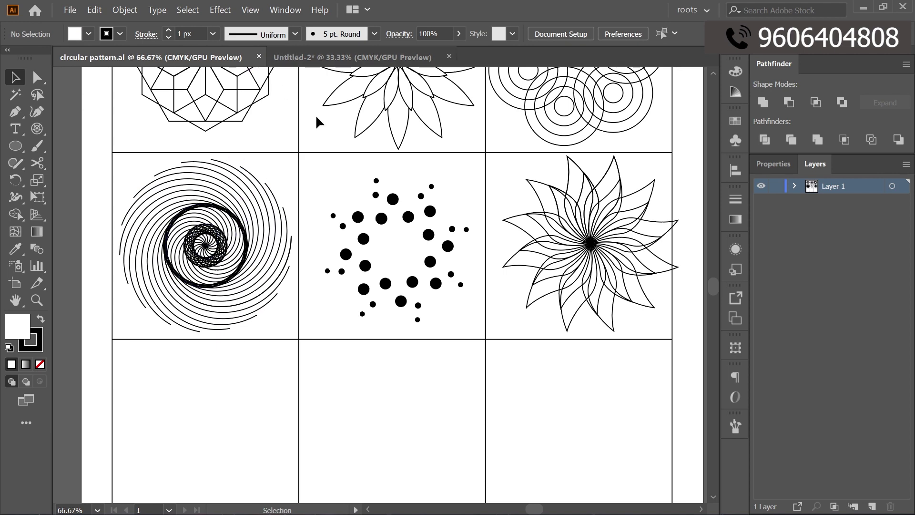
- In Untitled-2, draw a large spiral with the Spiral Tool left of the artboard
click(363, 58)
drag(446, 362, 450, 381)
right_click(37, 128)
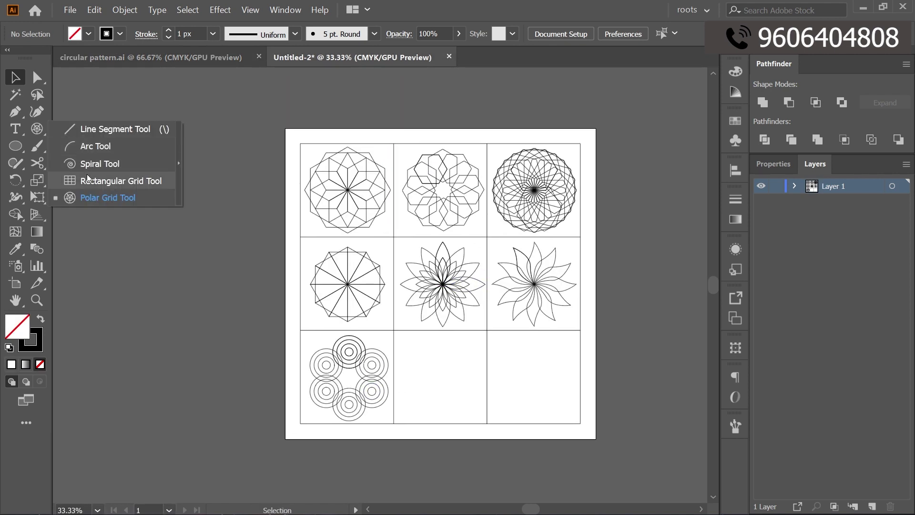
click(100, 164)
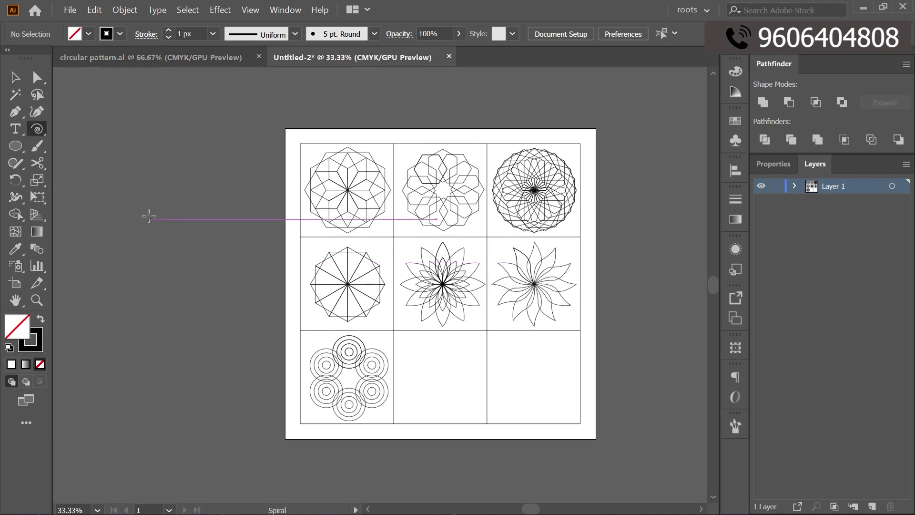
mouse_move(126, 191)
mouse_down()
mouse_move(178, 243)
mouse_move(173, 234)
mouse_up()
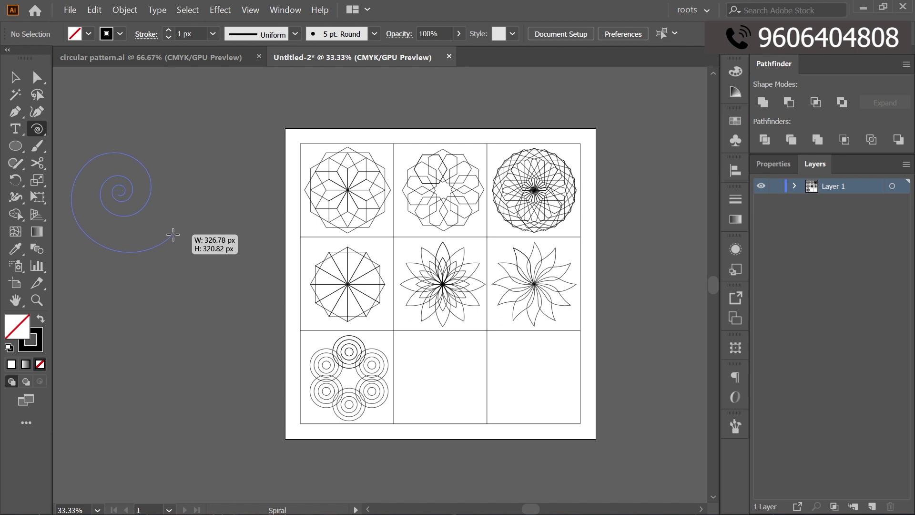
mouse_move(173, 235)
mouse_down()
mouse_move(182, 237)
mouse_move(172, 231)
mouse_move(175, 244)
mouse_move(178, 222)
mouse_move(107, 133)
mouse_move(94, 166)
mouse_up()
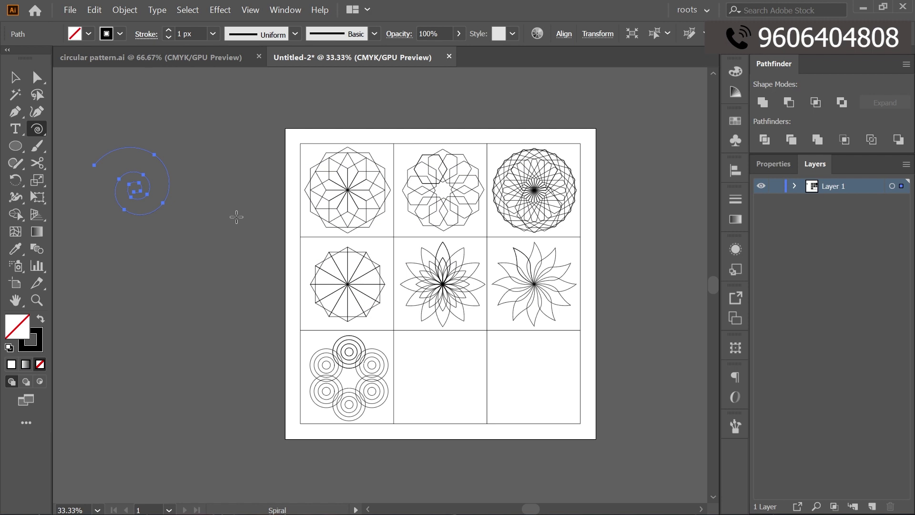
key(r)
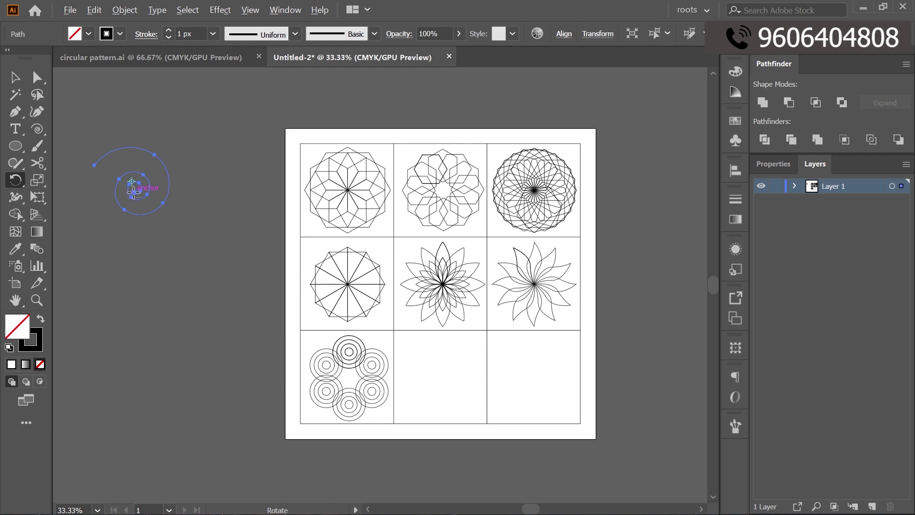
- Copy the spiral repeatedly at 30° around its centre to form a swirling disc
alt+click(133, 191)
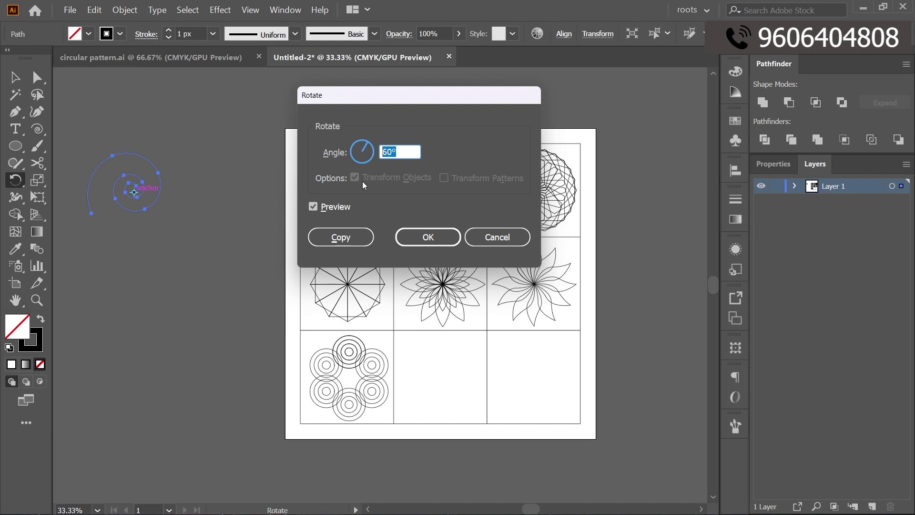
text(30)
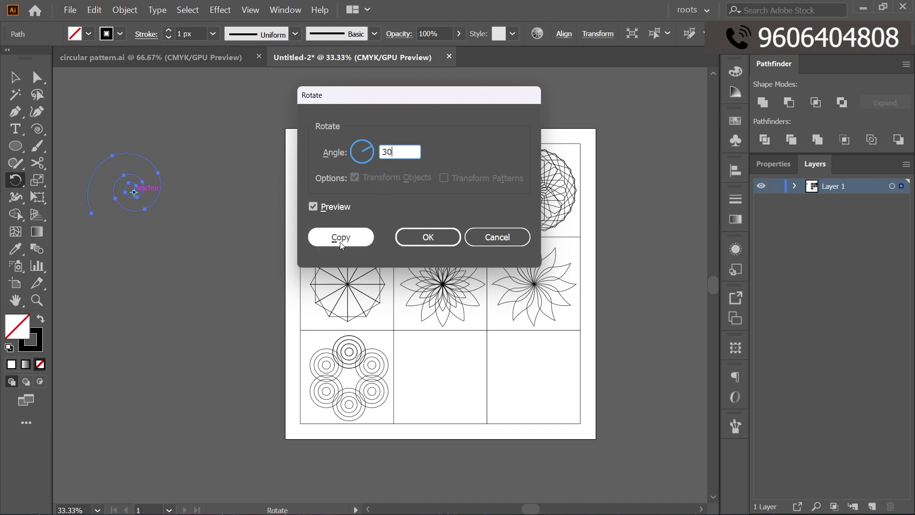
click(341, 238)
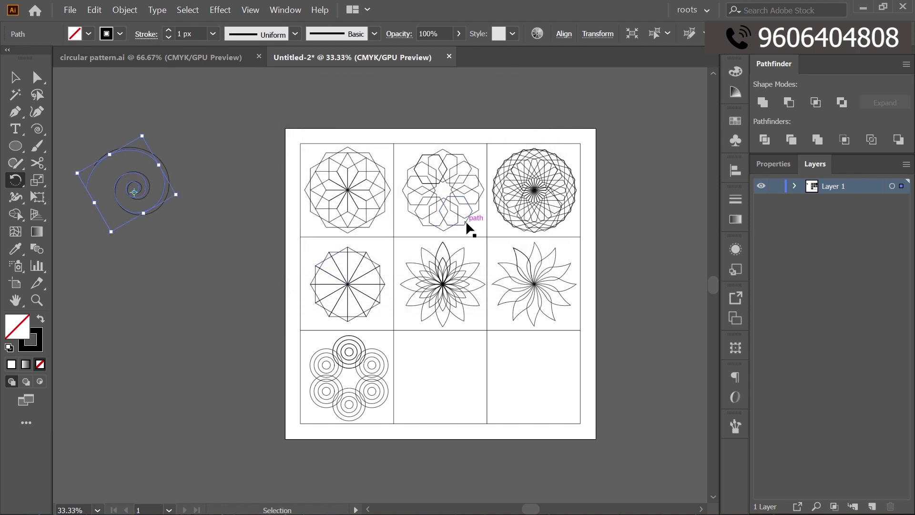
key(ctrl+d)
key(ctrl+d)
key(ctrl+d)
key(ctrl+d)
key(ctrl+d)
key(ctrl+d)
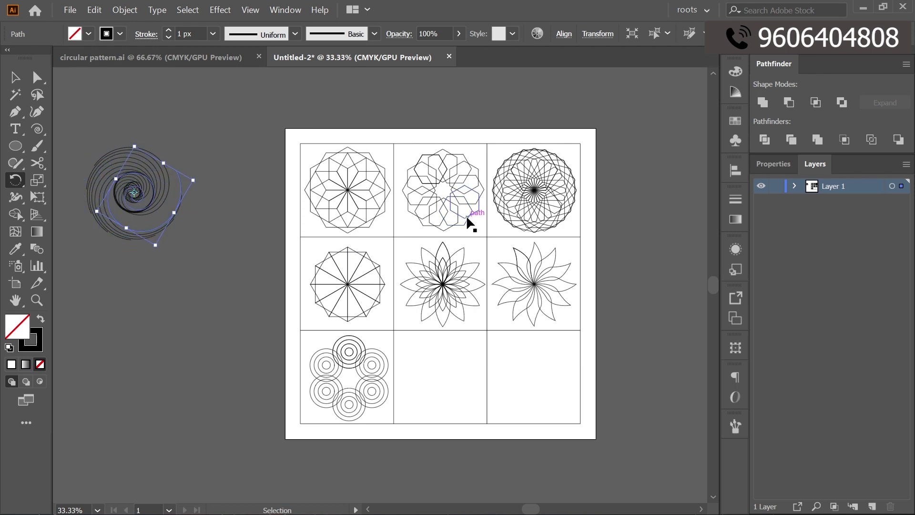
key(ctrl+d)
key(ctrl+d)
key(ctrl+d)
key(ctrl+d)
key(ctrl+d)
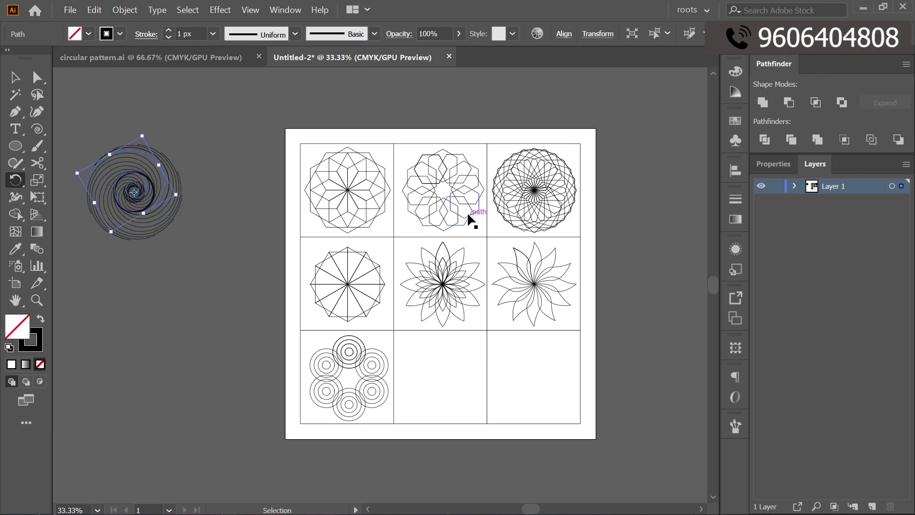
key(r)
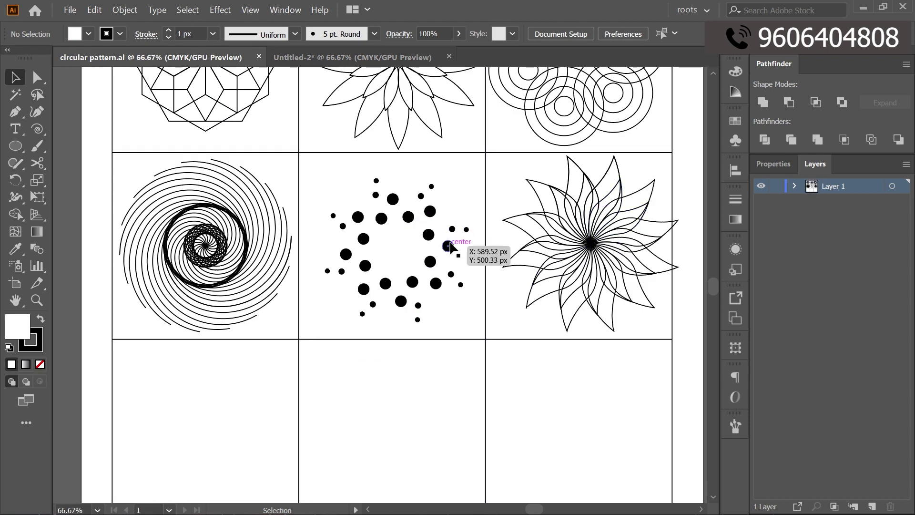
- Draw a small circle on the Untitled-2 pasteboard with black fill and no stroke
drag(448, 245, 483, 305)
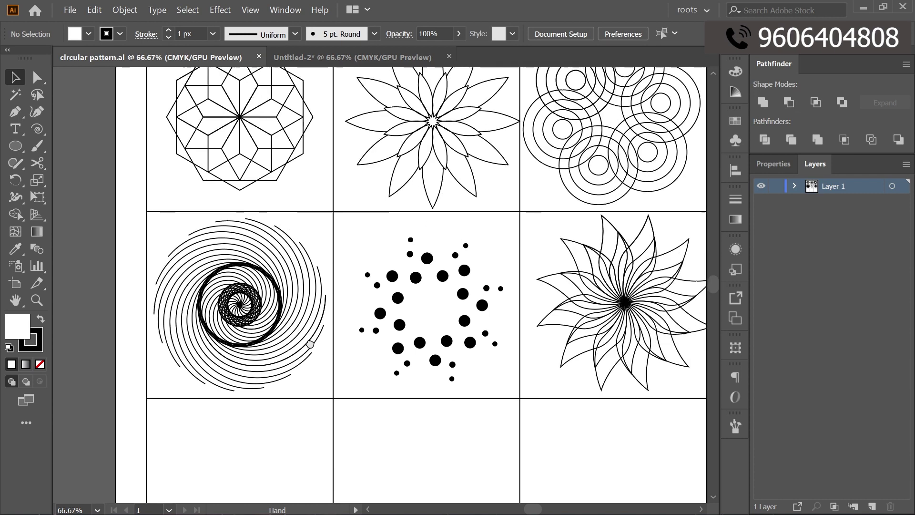
click(357, 57)
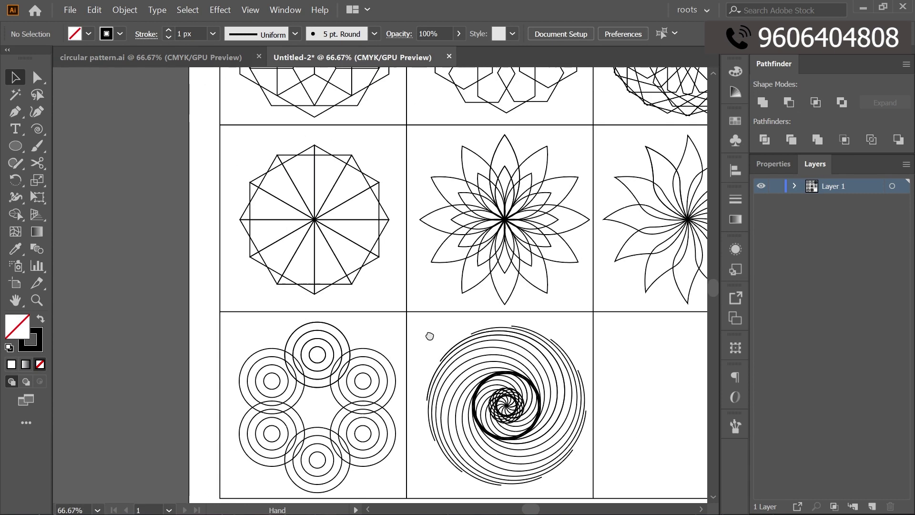
scroll(429, 336, left, 5)
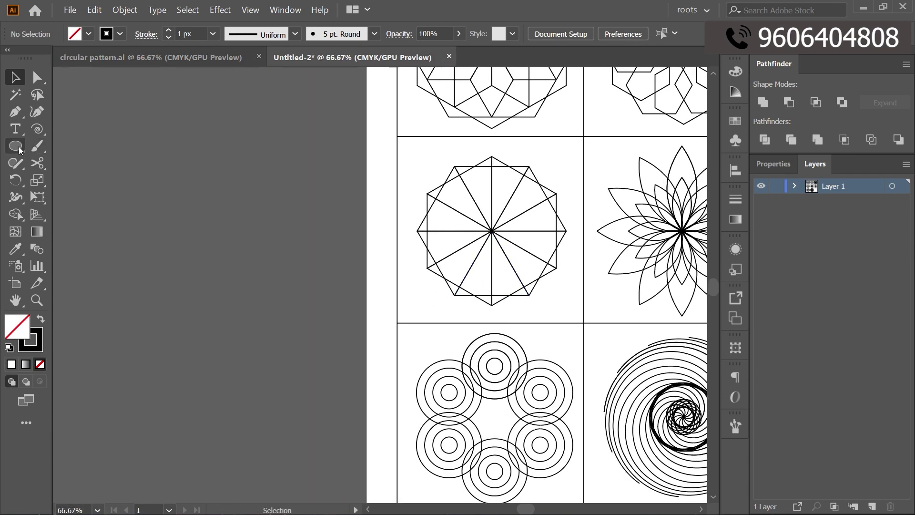
right_click(20, 150)
click(84, 186)
drag(143, 187, 156, 200)
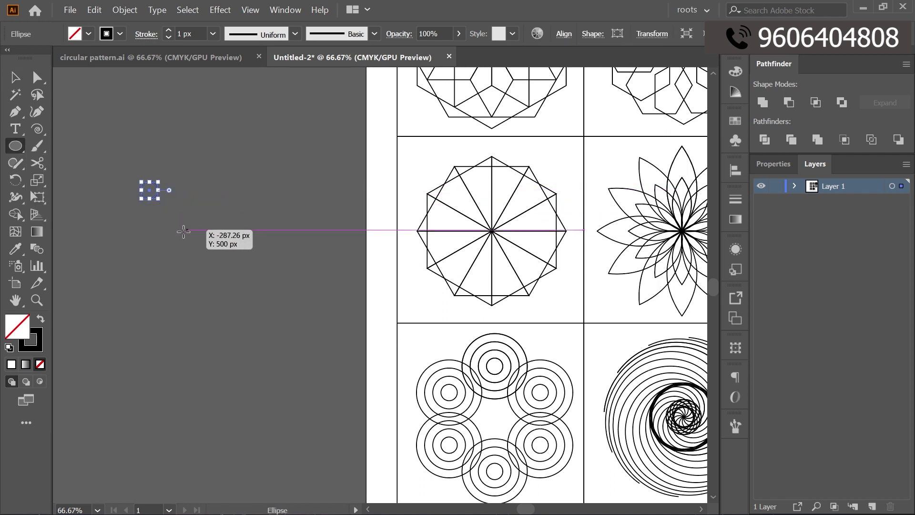
key(shift+x)
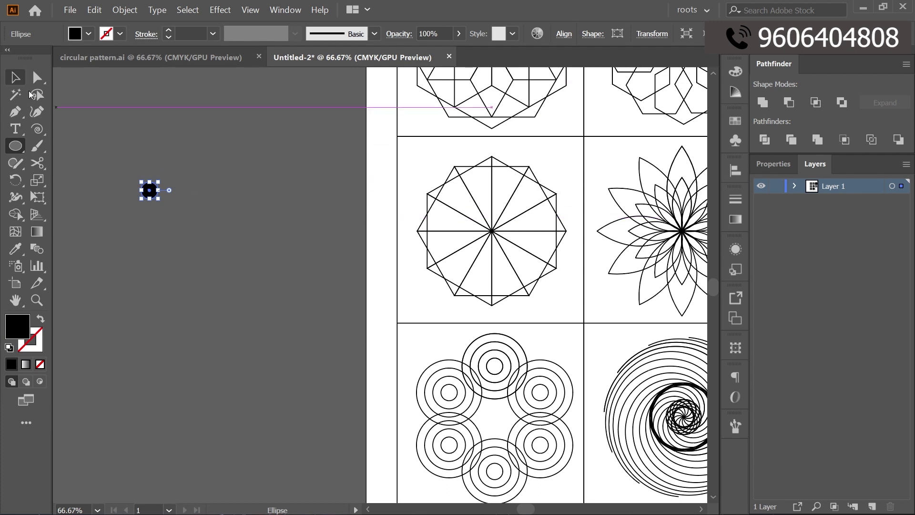
- Paste a copy of the black dot and place a smaller dot above it
click(15, 78)
click(157, 201)
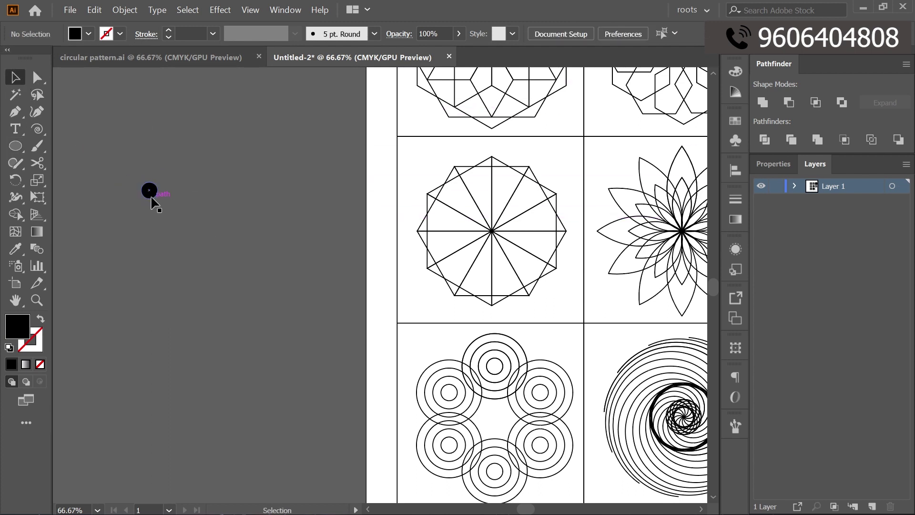
key(a)
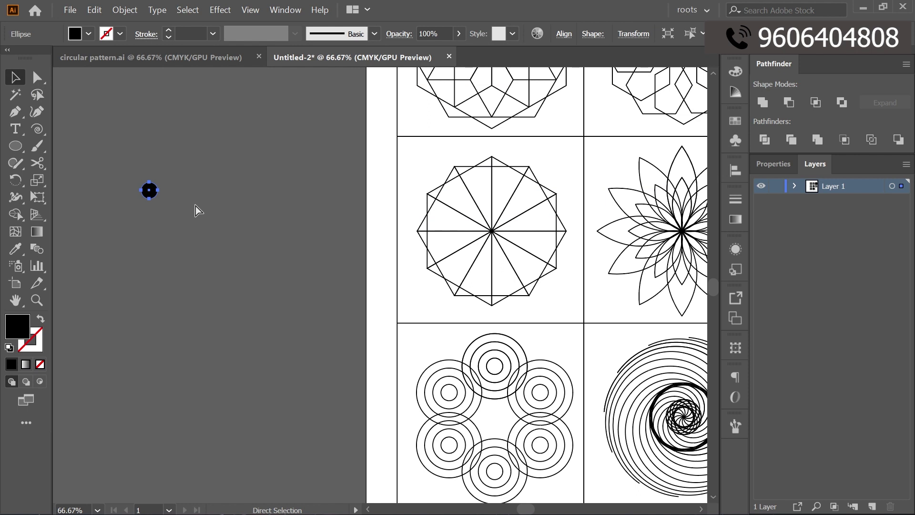
key(ctrl+c)
key(ctrl+v)
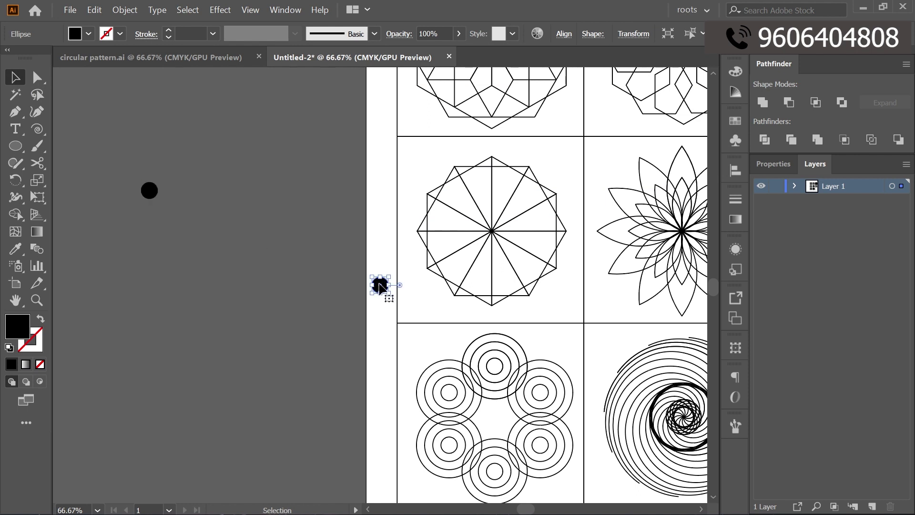
drag(384, 280, 169, 170)
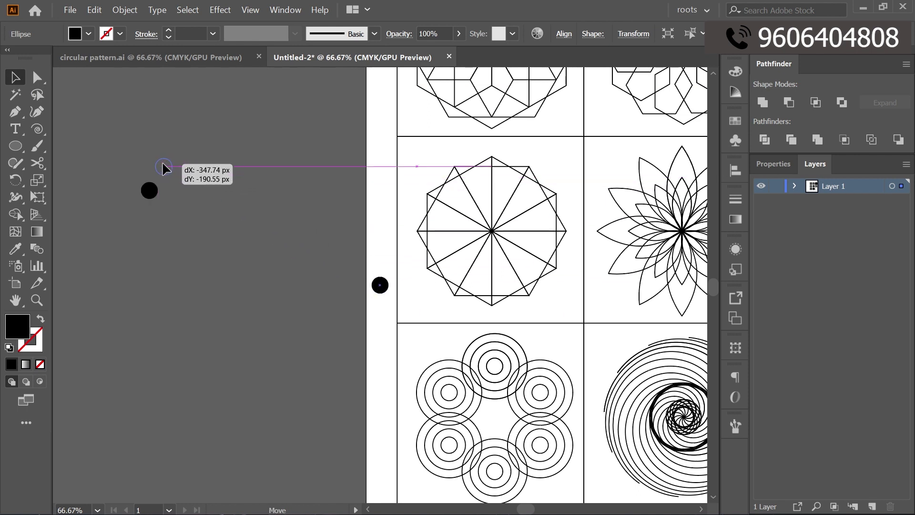
mouse_move(168, 167)
mouse_down()
mouse_move(160, 163)
mouse_move(168, 159)
mouse_up()
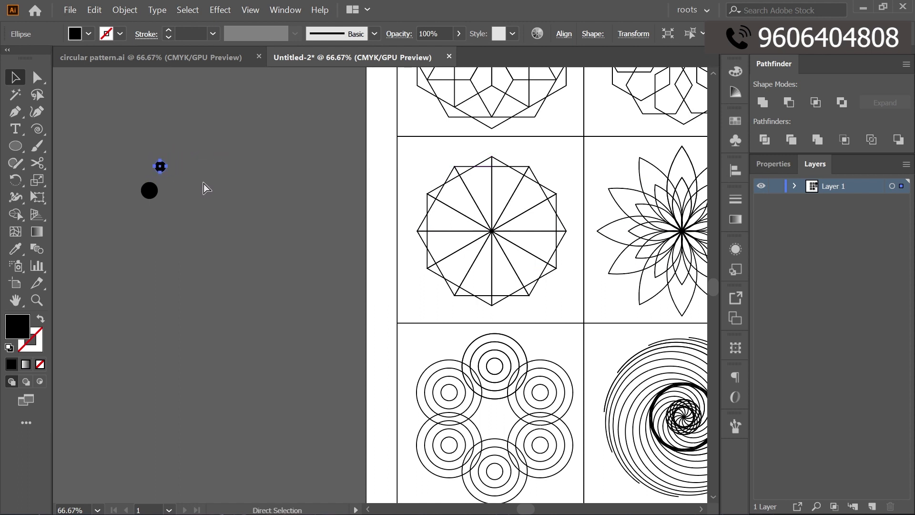
mouse_move(160, 167)
mouse_down()
mouse_move(143, 156)
mouse_move(186, 203)
mouse_move(163, 124)
mouse_move(165, 143)
mouse_move(145, 138)
mouse_up()
click(158, 150)
- Rotate the pair of small dots and move them above the larger dots
click(136, 135)
key(r)
key(Return)
text(0)
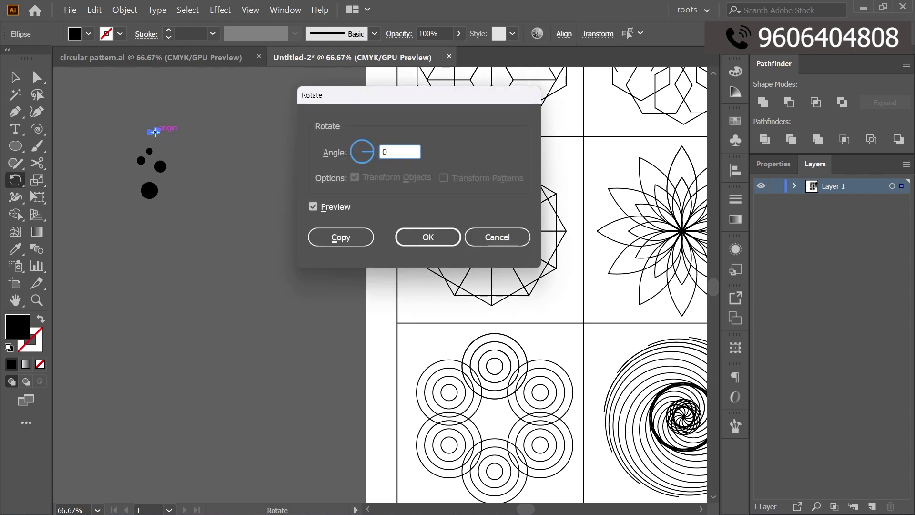
key(Return)
key(v)
key(ctrl+plus)
key(ctrl+plus)
key(ctrl+plus)
drag(408, 301, 368, 333)
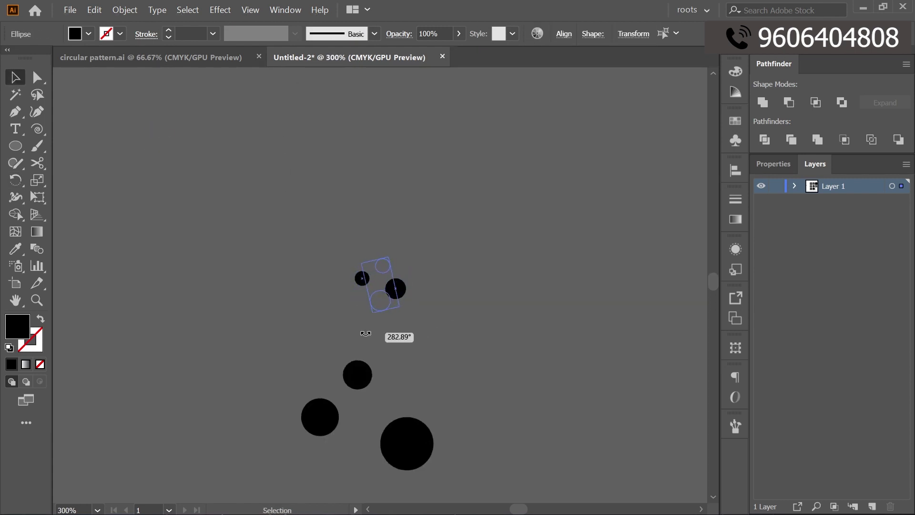
drag(384, 300, 330, 347)
- Align the dots into a curving line graduated from small to large
scroll(329, 286, down, 5)
drag(319, 266, 319, 299)
drag(405, 294, 387, 315)
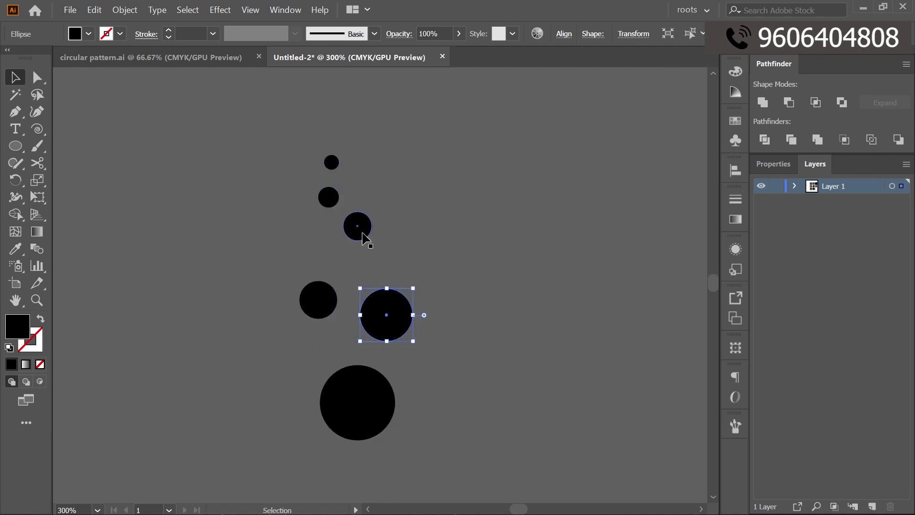
mouse_move(358, 224)
mouse_down()
mouse_move(360, 255)
mouse_move(337, 188)
mouse_up()
drag(387, 315, 386, 324)
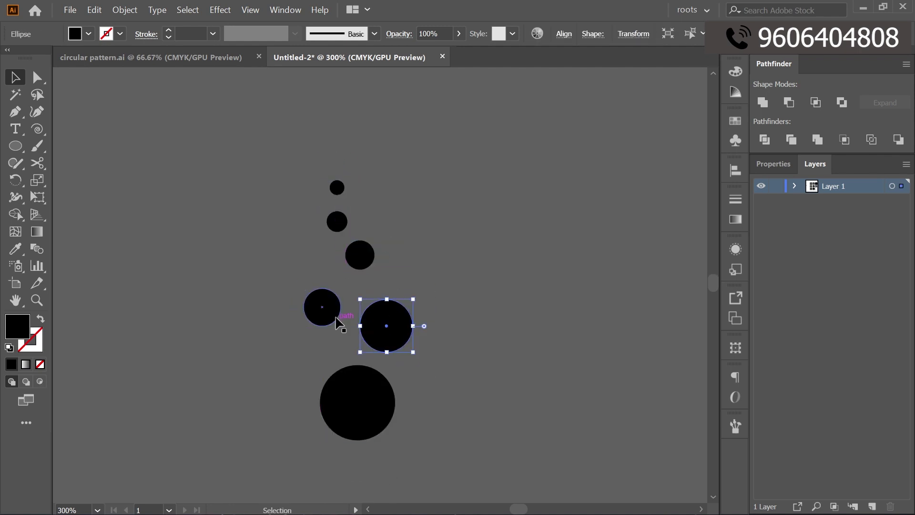
drag(318, 299, 323, 298)
drag(360, 255, 365, 258)
drag(337, 218, 332, 227)
drag(337, 187, 337, 193)
key(ctrl+minus)
key(ctrl+minus)
key(ctrl+minus)
key(ctrl+minus)
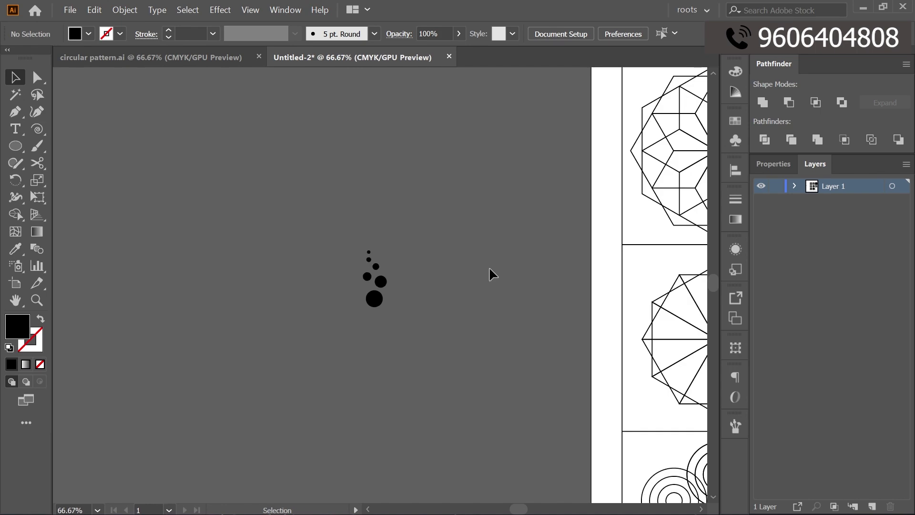
- Group the dot column and make a 30° rotated copy around a pivot below it
mouse_move(583, 349)
mouse_down()
mouse_move(271, 283)
mouse_move(378, 333)
mouse_up()
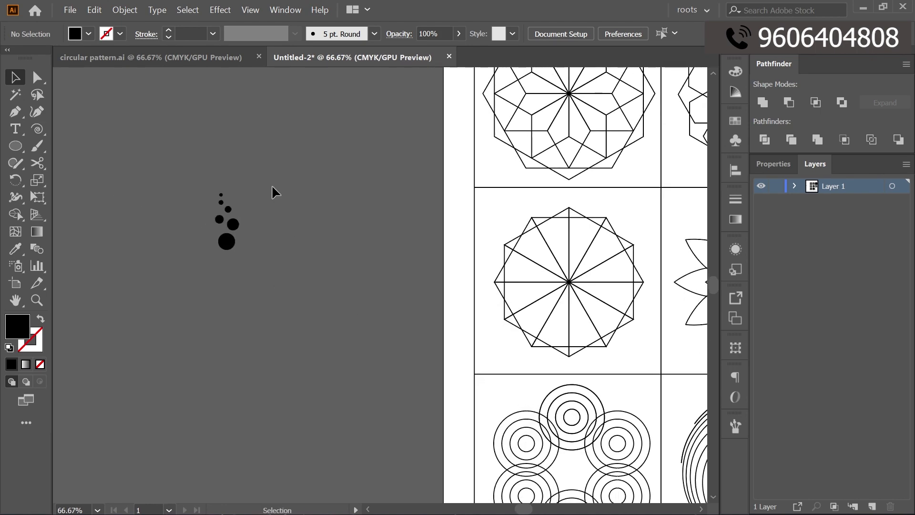
drag(201, 283, 202, 283)
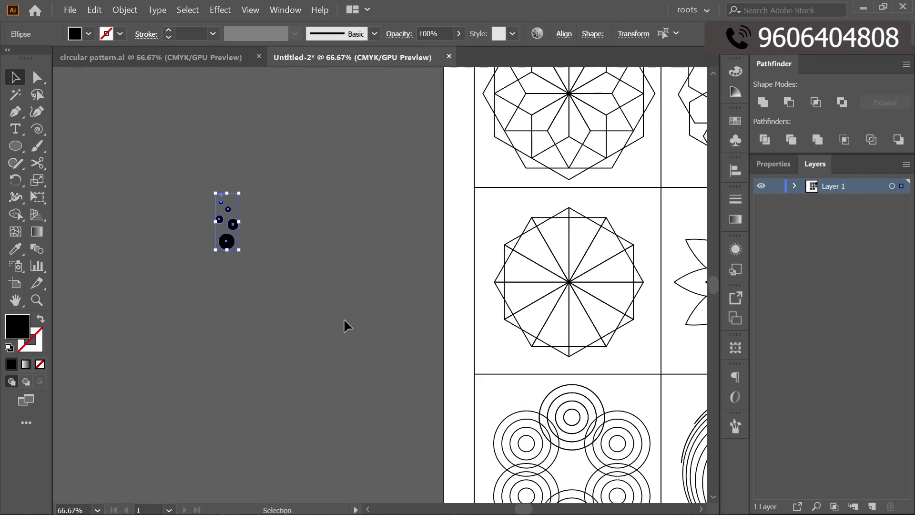
key(ctrl+g)
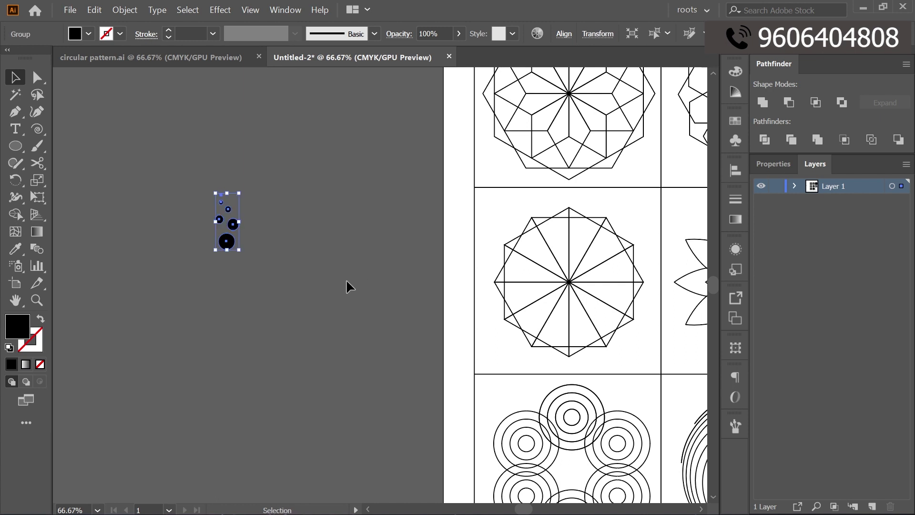
key(r)
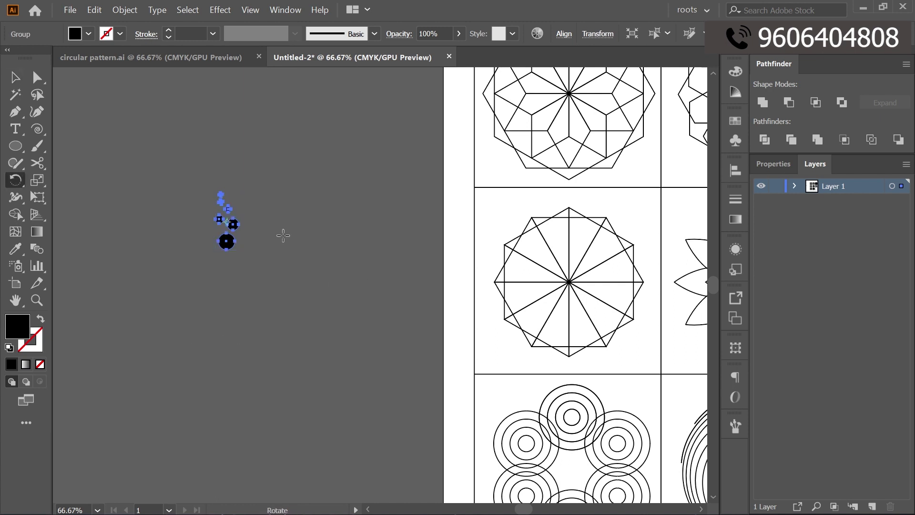
alt+click(227, 272)
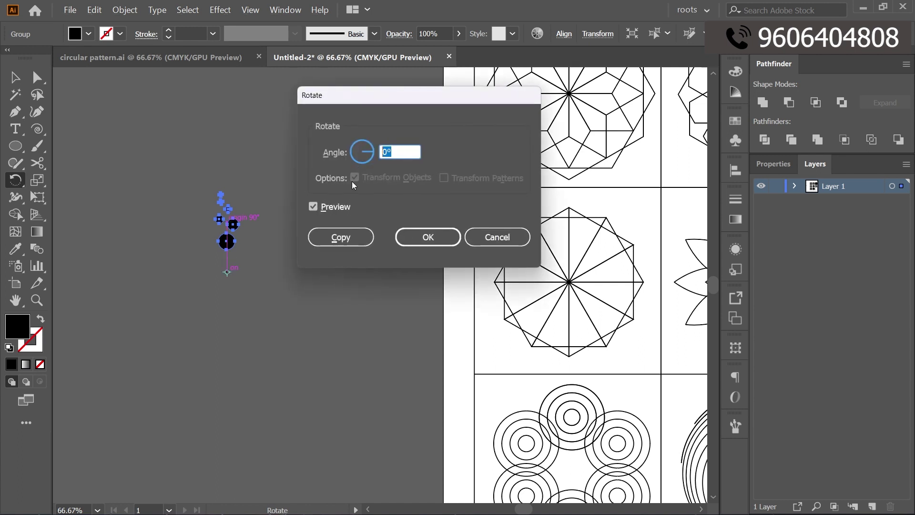
text(30)
click(365, 238)
- Repeat the 30° rotated copy until the twelve-arm dot ring closes
key(ctrl)
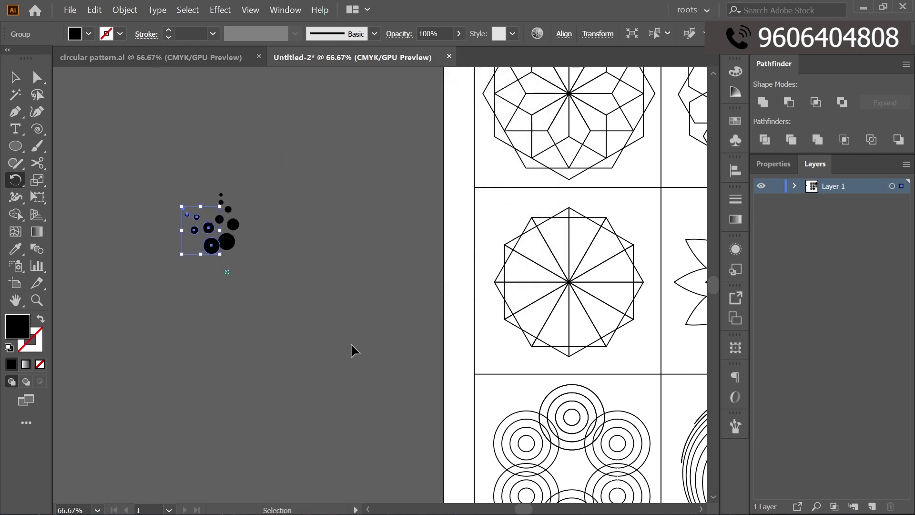
key(ctrl+d)
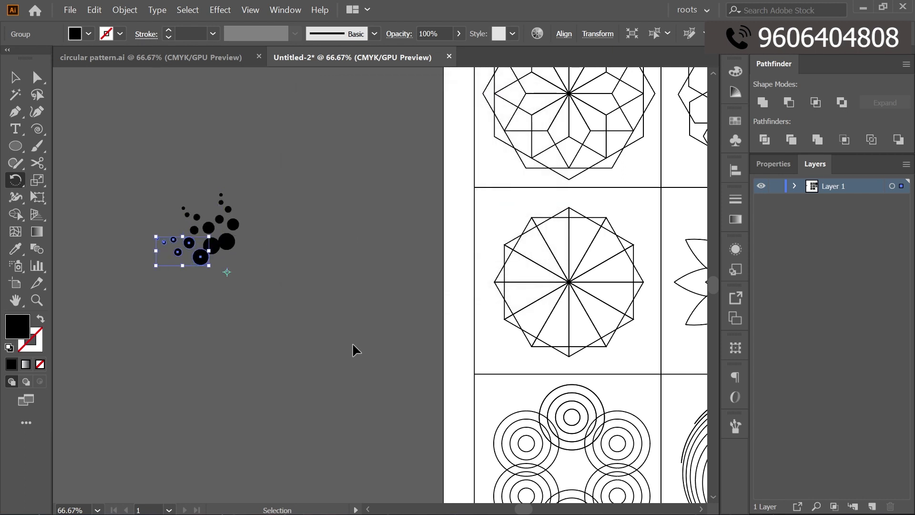
key(ctrl+d)
key(ctrl+d)
key(ctrl+d)
key(ctrl+d)
key(ctrl+d)
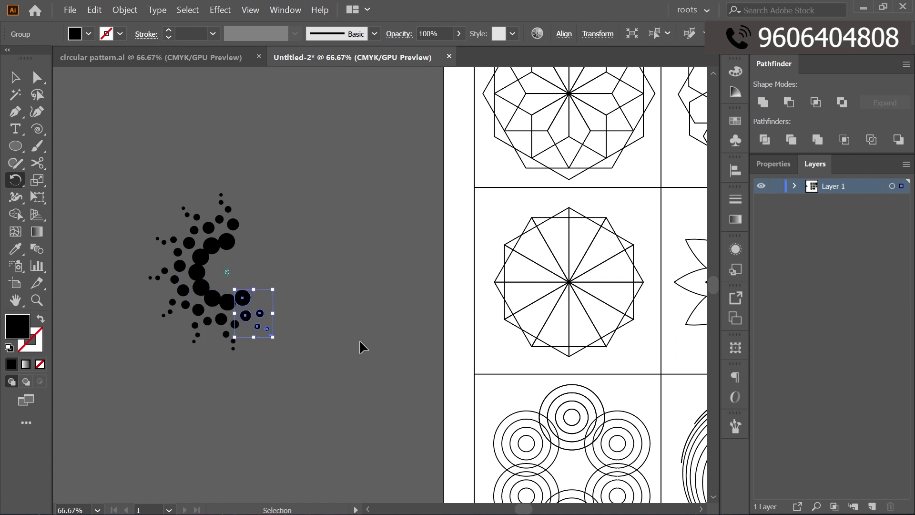
key(ctrl+d)
key(ctrl+d)
key(ctrl+d)
key(ctrl+d)
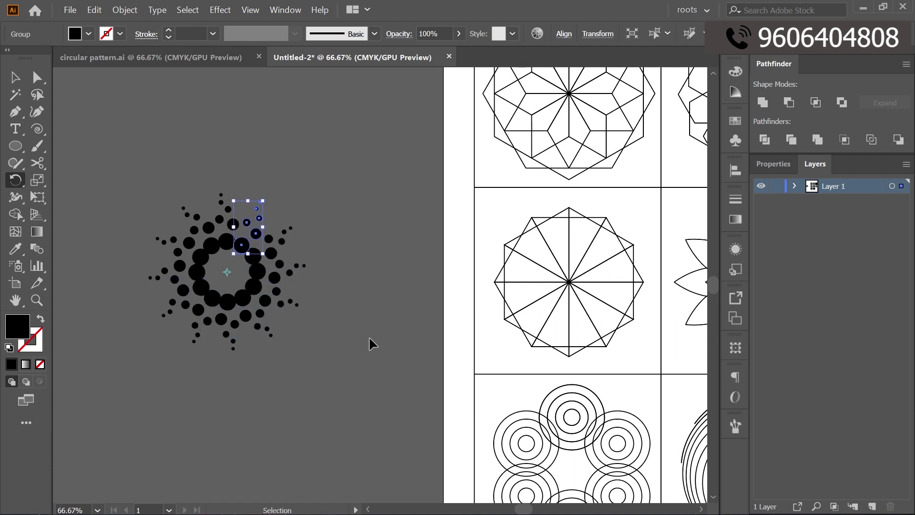
key(ctrl+d)
click(15, 78)
click(323, 143)
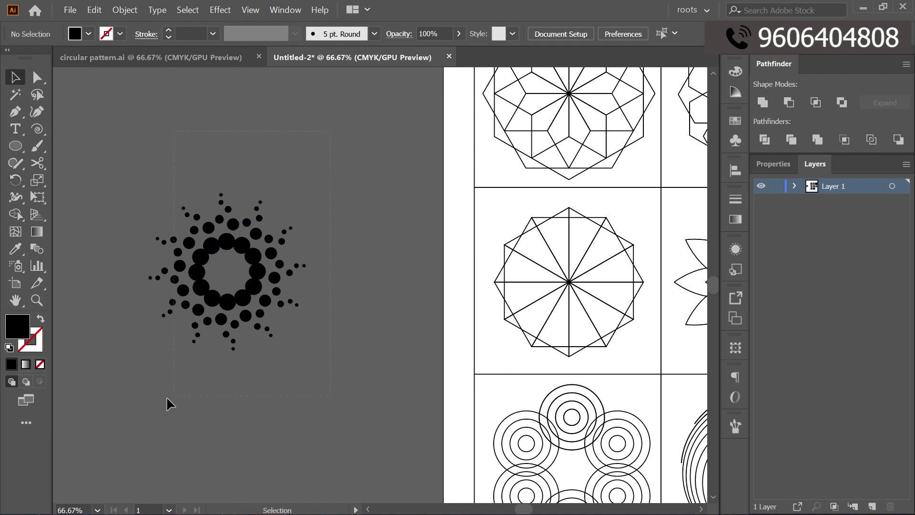
- Undo the extra rotated copies and a misplaced 45° copy, leaving one dot column
key(ctrl+a)
key(a)
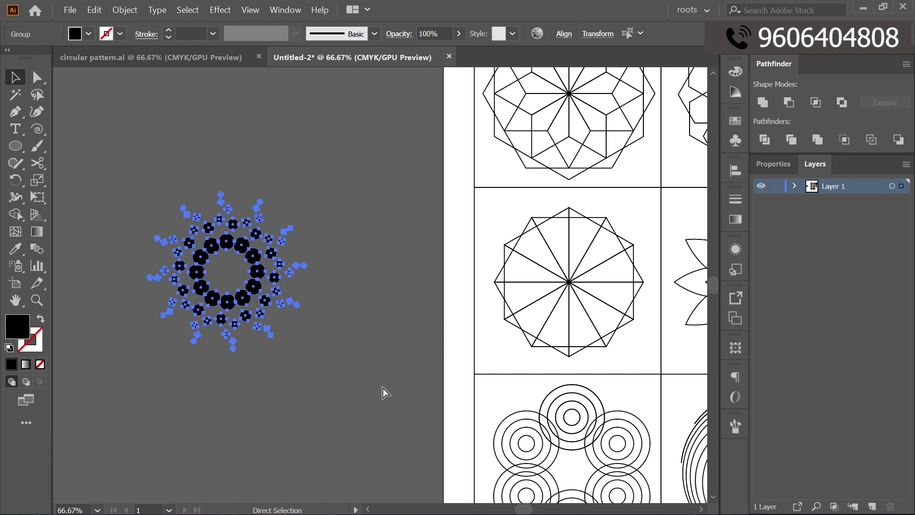
key(ctrl+z)
key(ctrl+z)
key(ctrl+z)
key(ctrl+z)
key(ctrl+z)
key(ctrl+z)
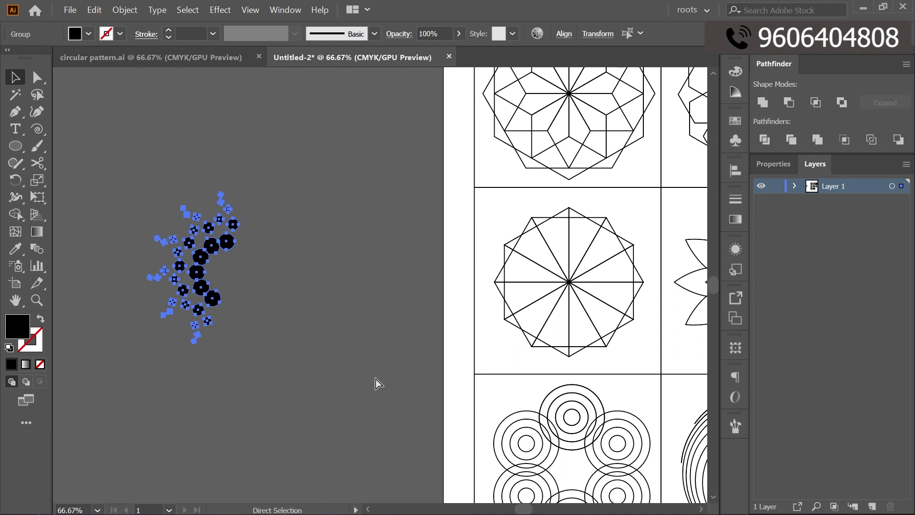
key(ctrl+z)
key(ctrl+z)
key(ctrl+z)
key(ctrl+z)
key(ctrl+z)
key(v)
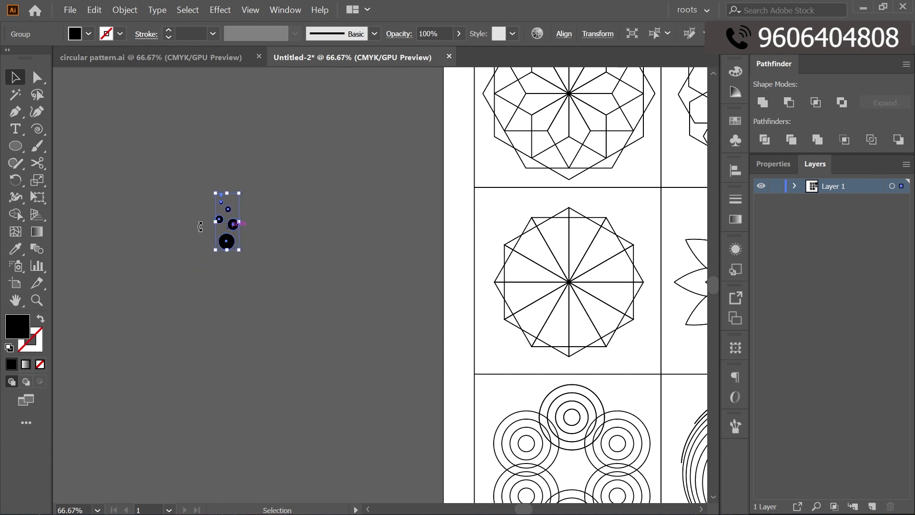
key(r)
key(Return)
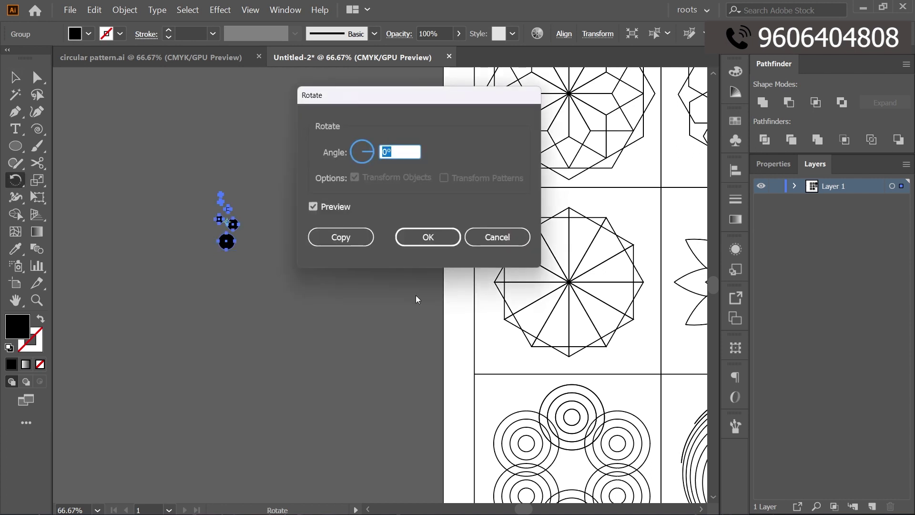
text(45)
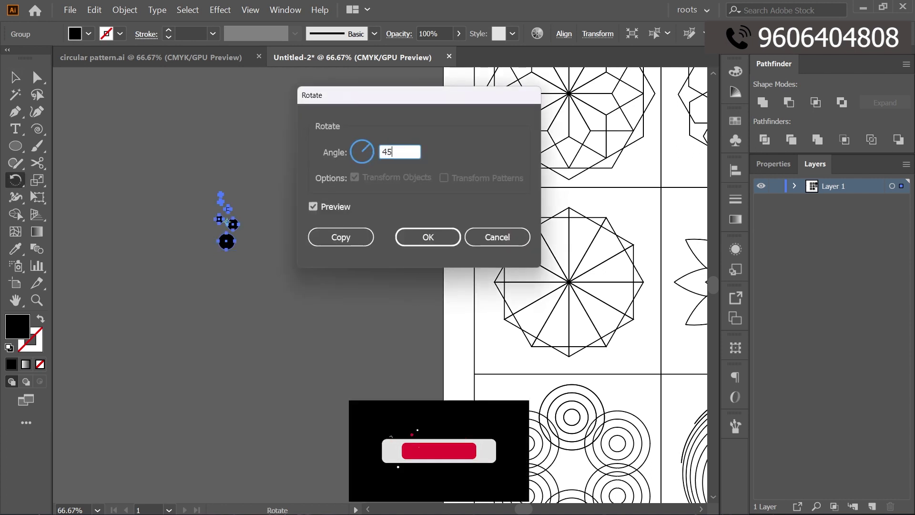
click(368, 243)
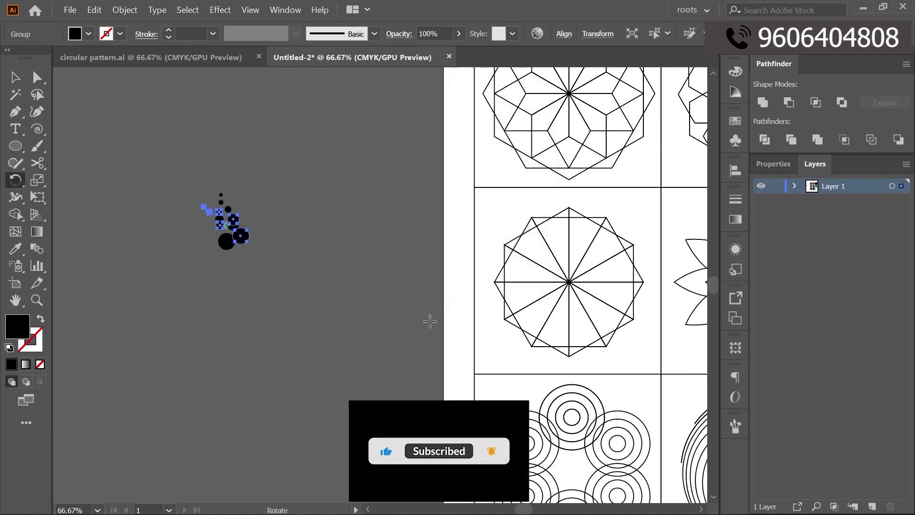
key(v)
key(r)
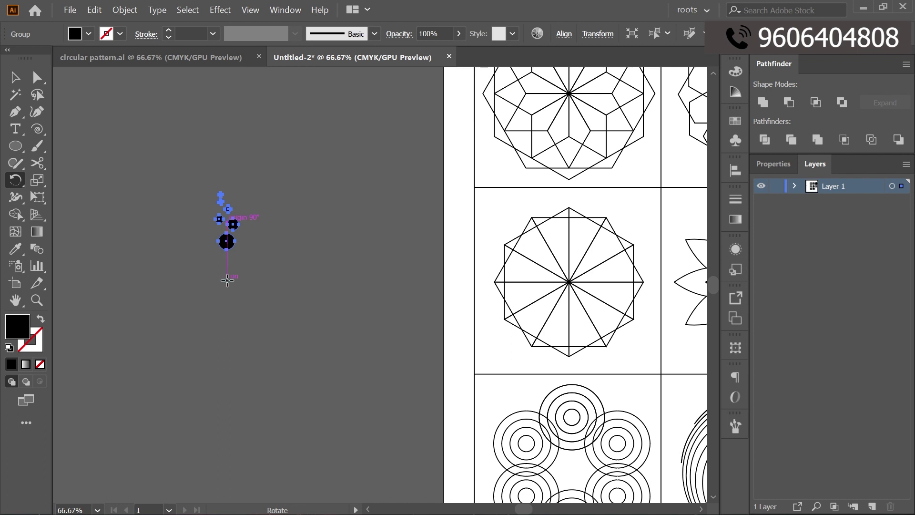
- Copy the dot column at 45° around a pivot below into eight arms, then select them all
alt+click(227, 281)
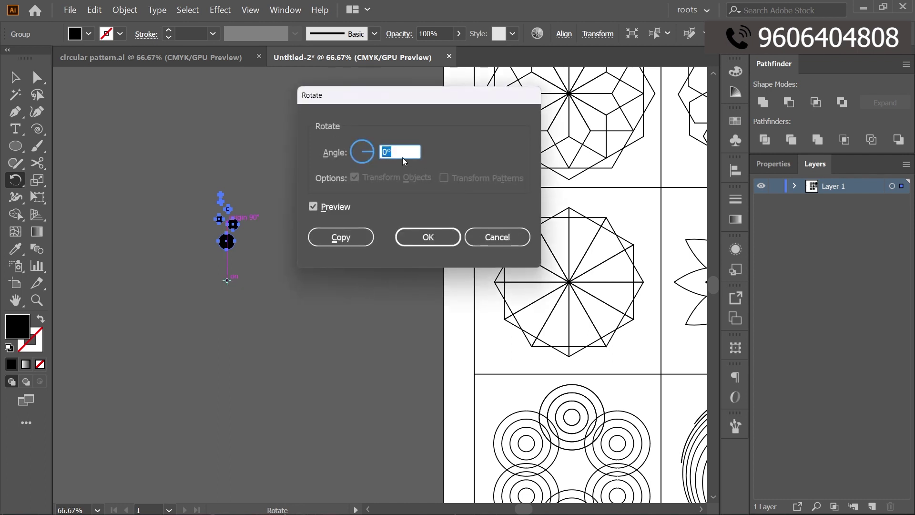
text(45)
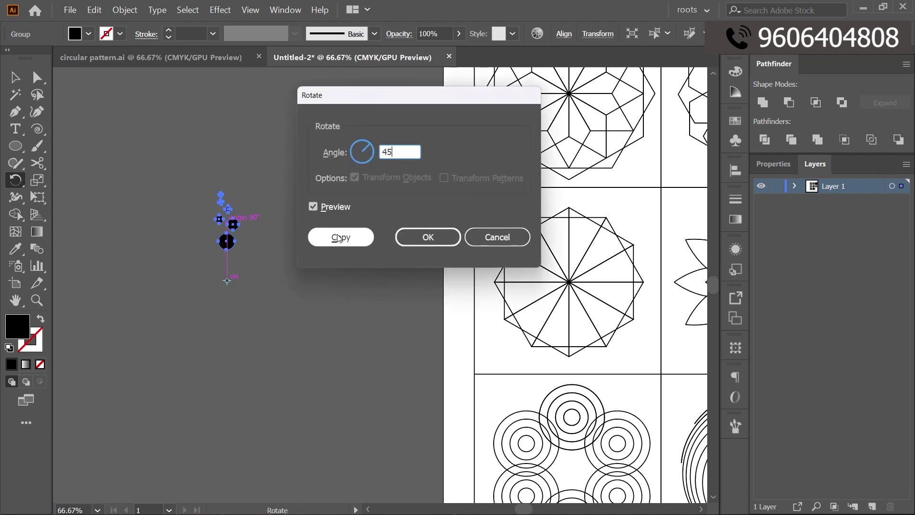
click(339, 238)
key(ctrl+d)
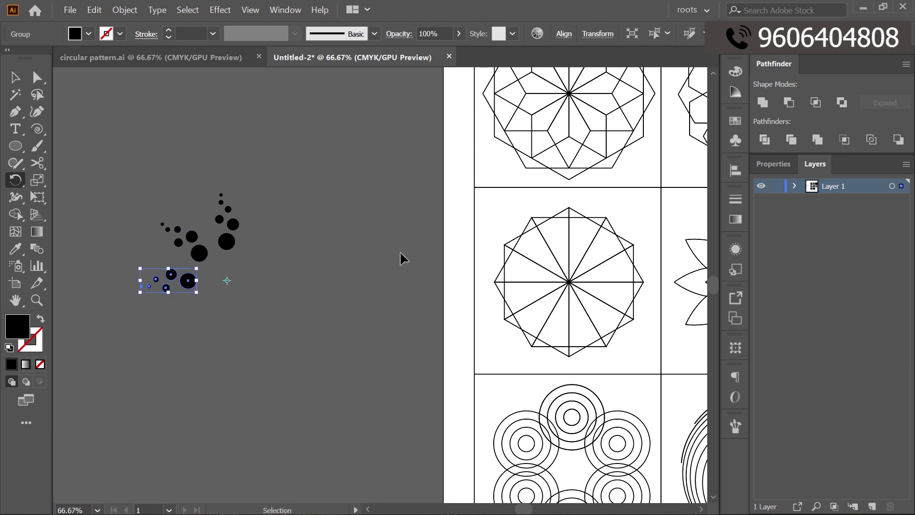
key(ctrl+d)
key(ctrl+d)
key(ctrl+d)
key(ctrl+d)
key(ctrl+d)
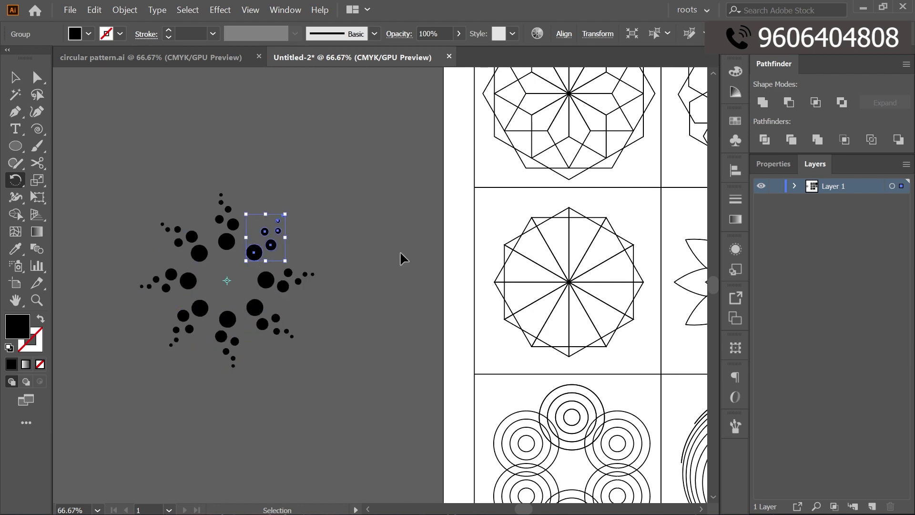
key(v)
click(373, 167)
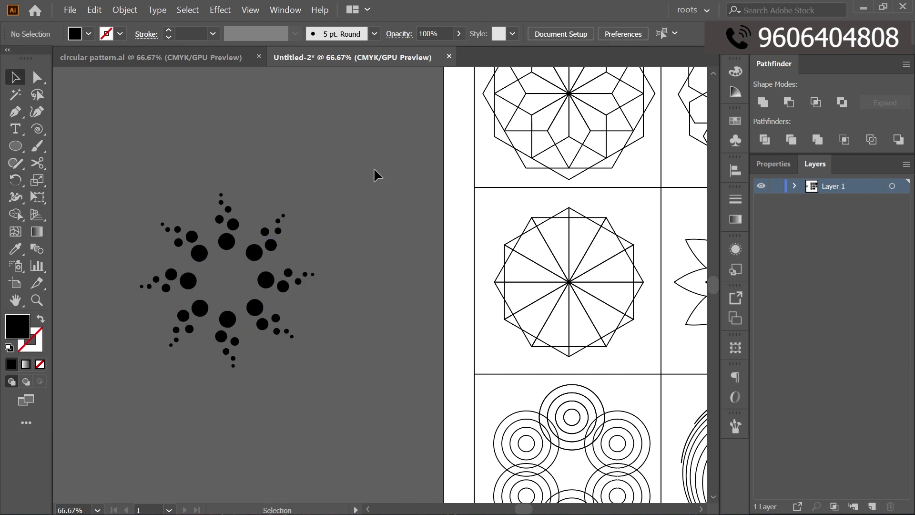
key(ctrl+a)
key(ctrl+minus)
scroll(252, 382, right, 5)
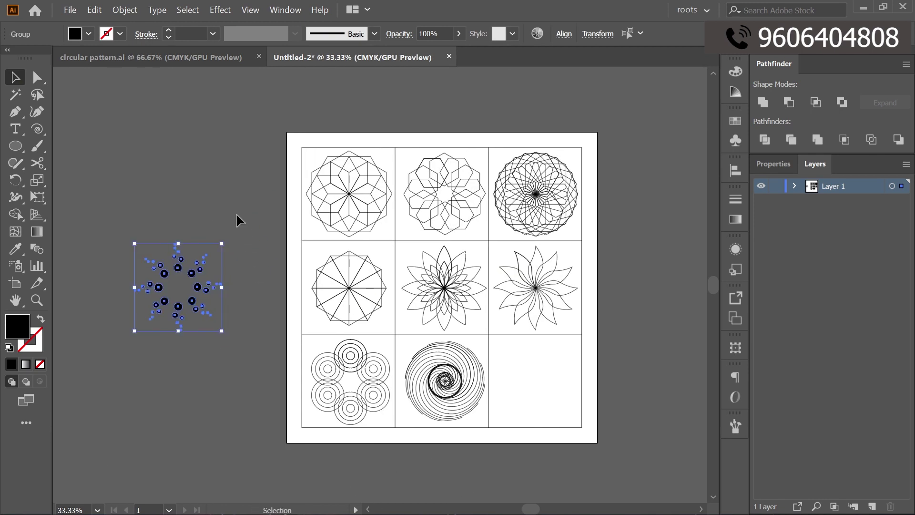
- Drag the eight-arm dot rosette into the bottom-right grid cell
mouse_move(209, 323)
mouse_down()
mouse_move(544, 396)
mouse_move(538, 407)
mouse_up()
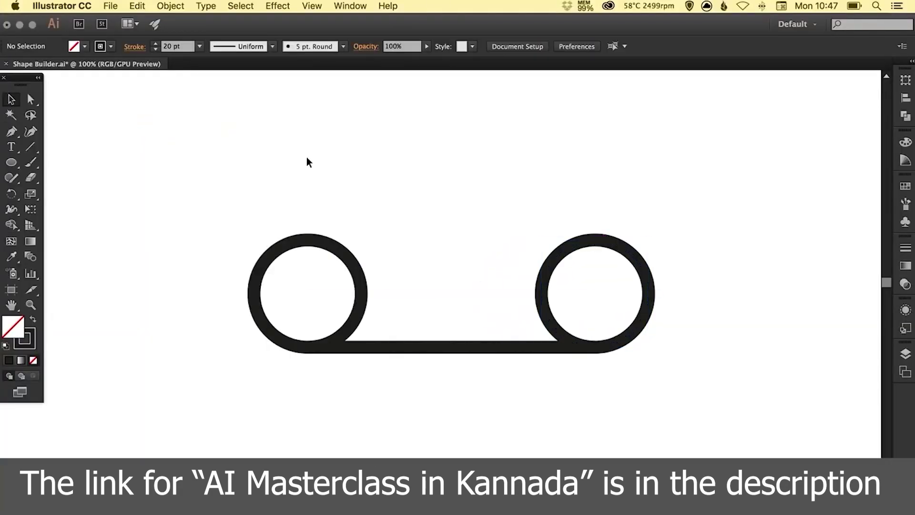
drag(333, 245, 406, 222)
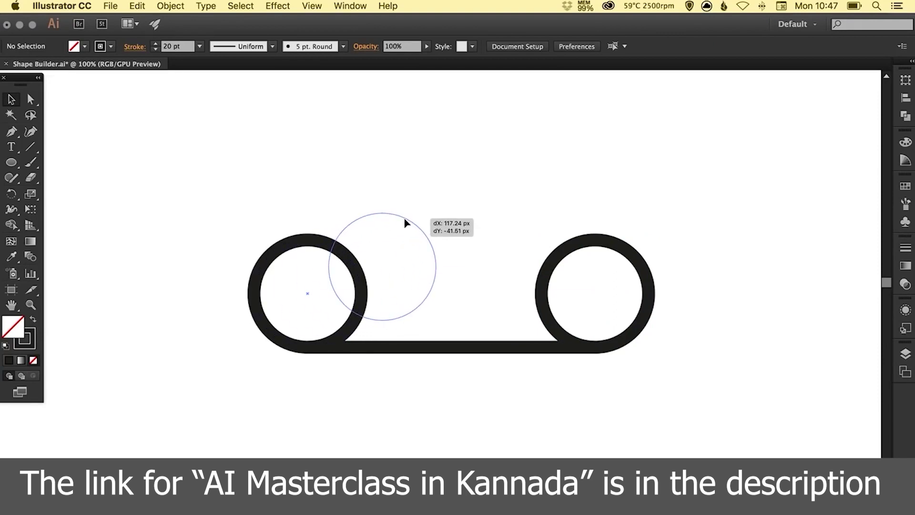